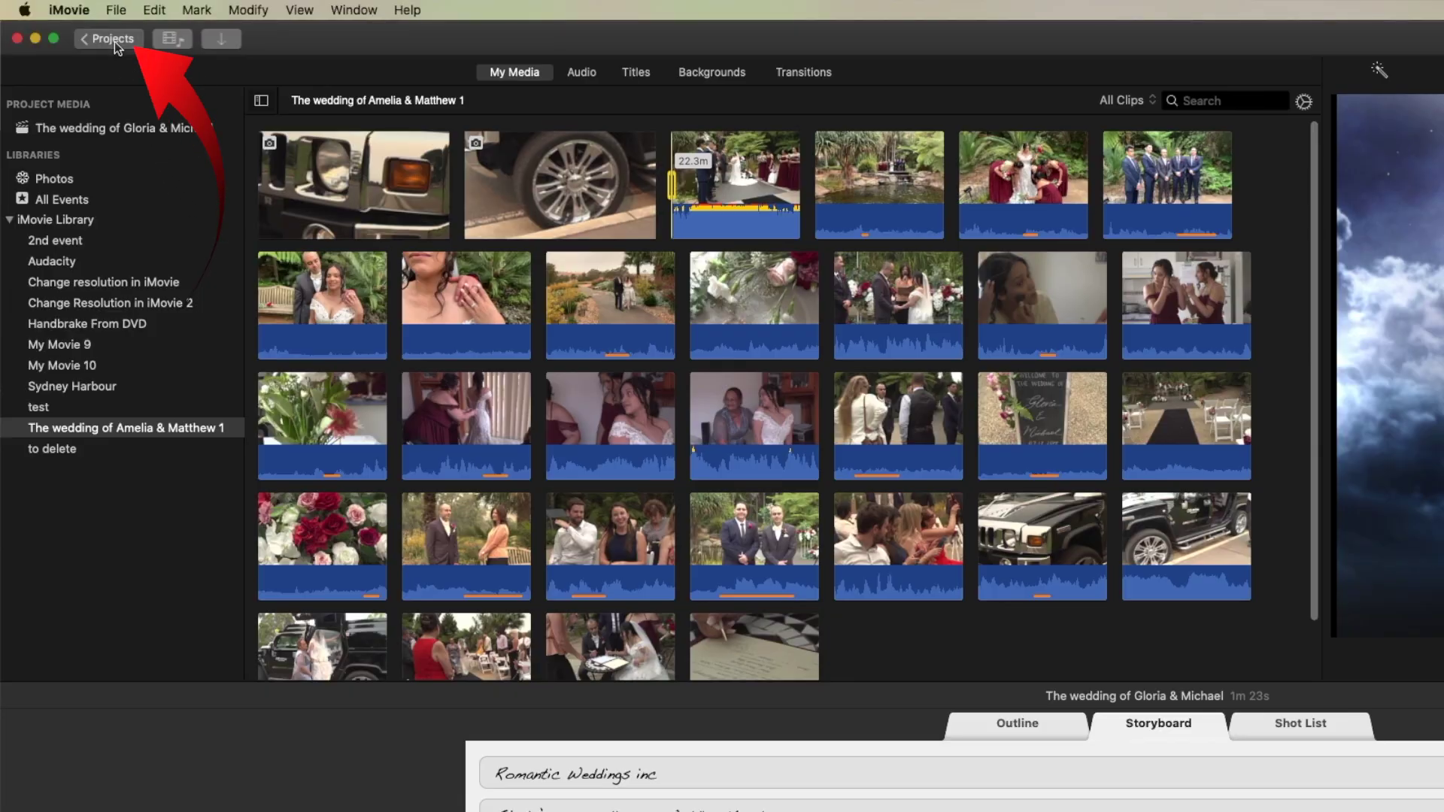
- From the projects overview, start a new Trailer project
{"action": "left_click", "coordinate": [112, 40]}
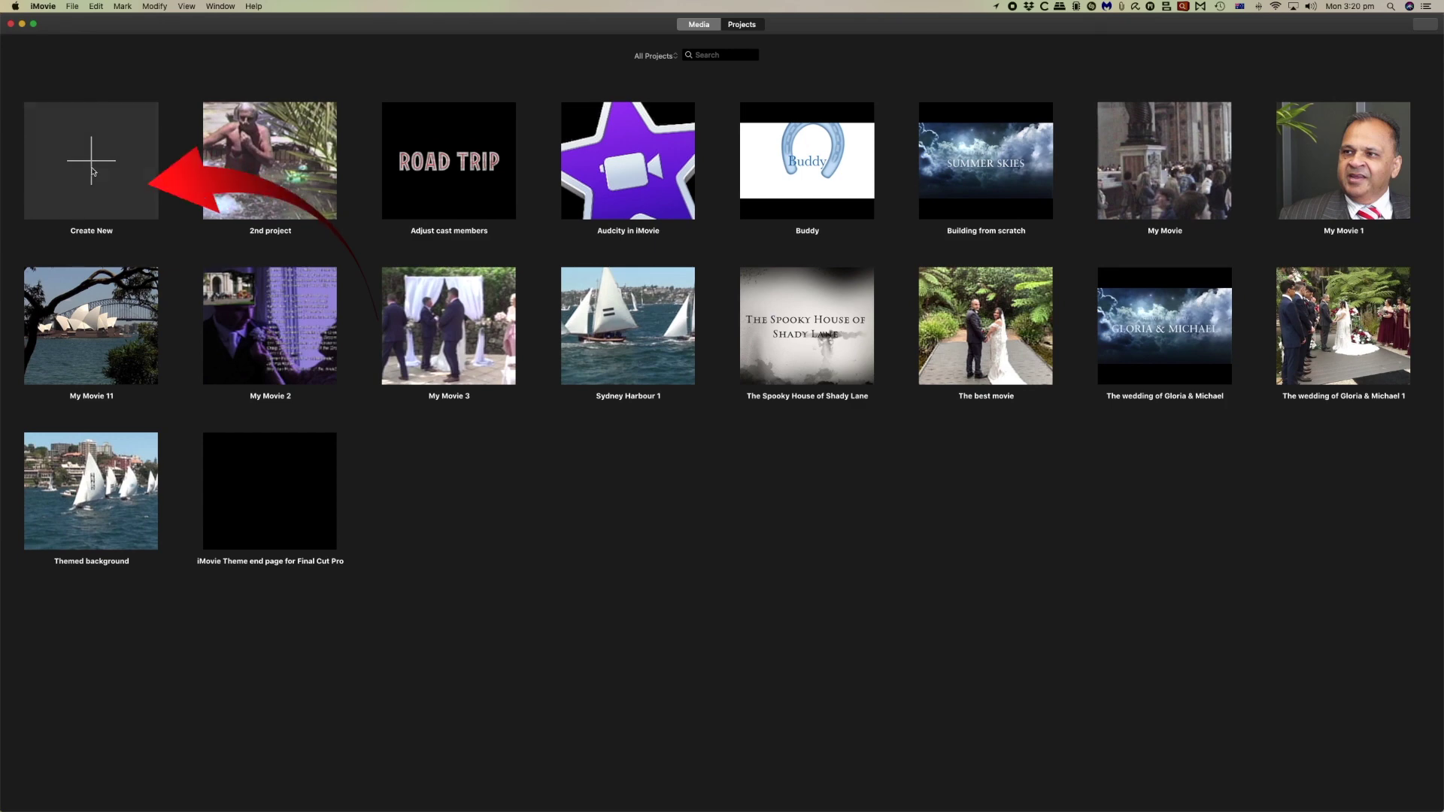
{"action": "left_click", "coordinate": [92, 172]}
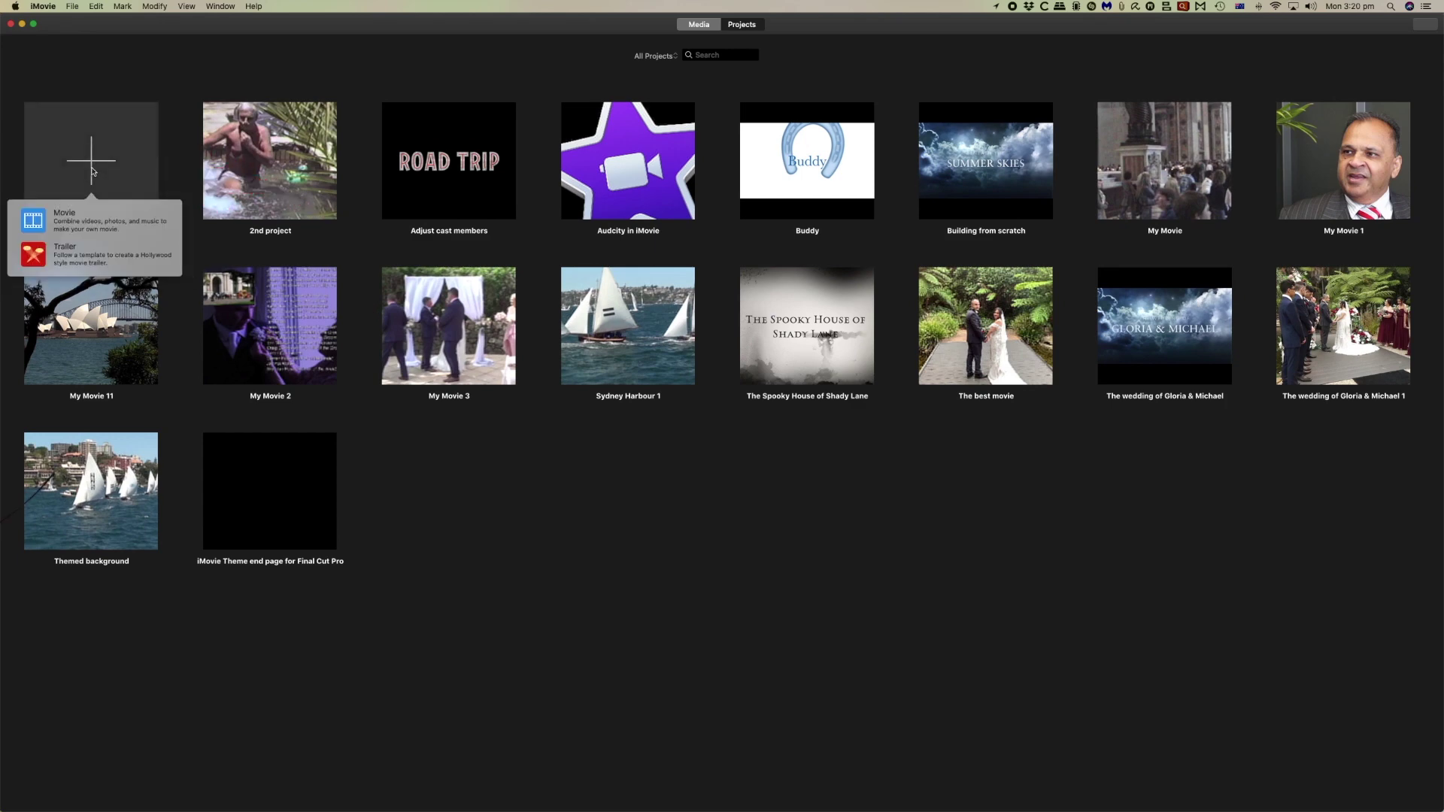
{"action": "left_click", "coordinate": [55, 258]}
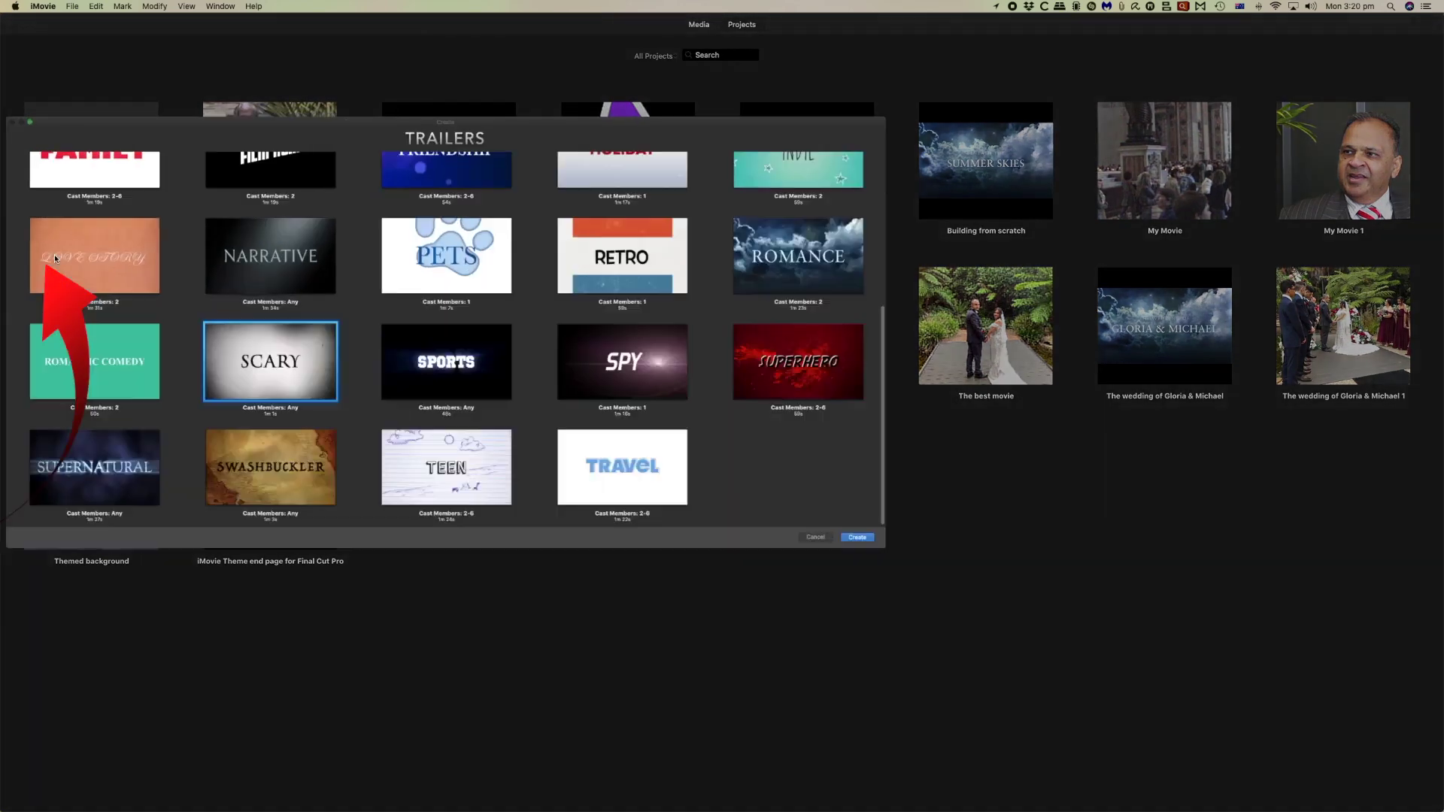
- Preview the Friendship, Expedition and Holiday templates, then select the Romance template
{"action": "scroll", "coordinate": [518, 364], "scroll_direction": "up", "scroll_amount": 5}
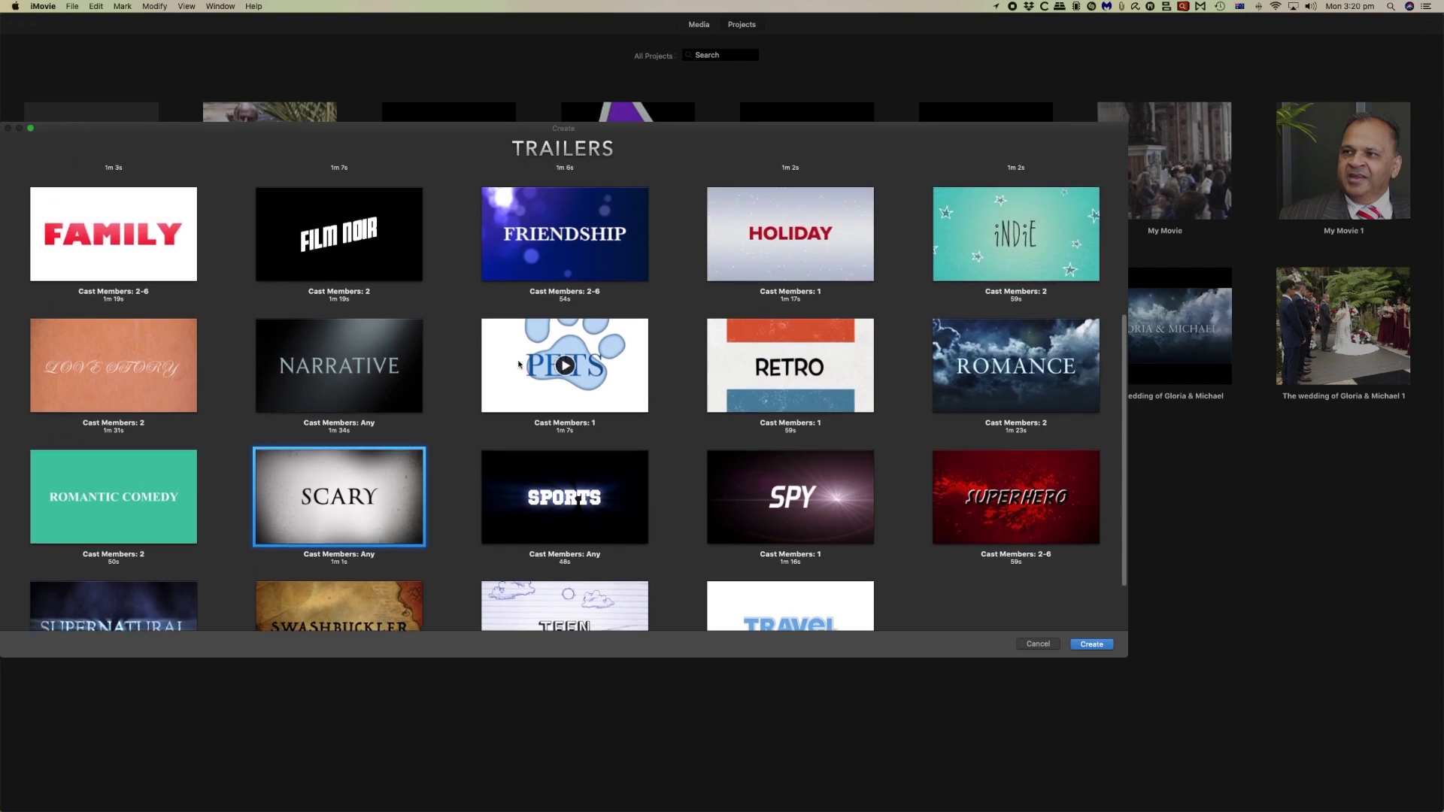
{"action": "scroll", "coordinate": [518, 363], "scroll_direction": "down", "scroll_amount": 4}
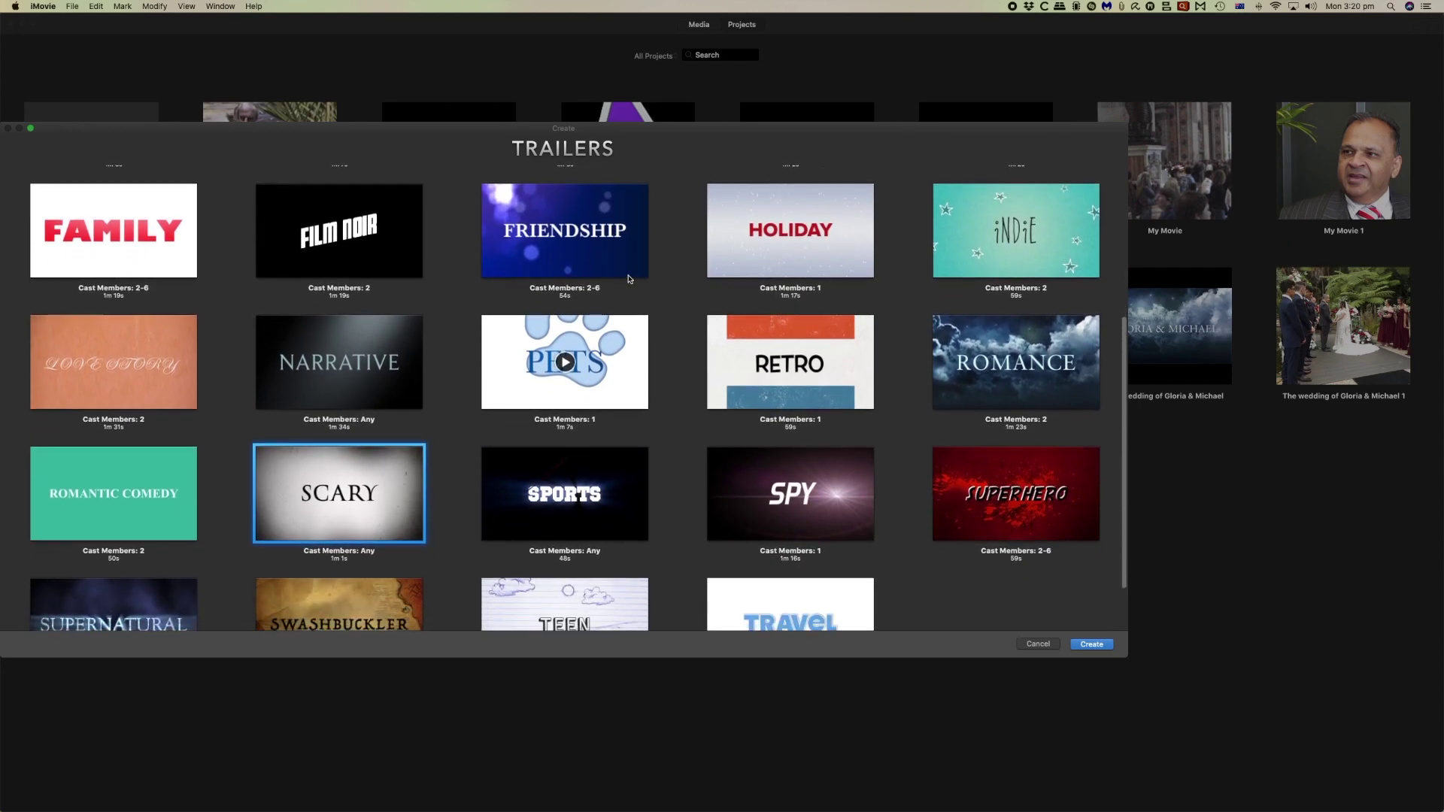
{"action": "left_click", "coordinate": [564, 229]}
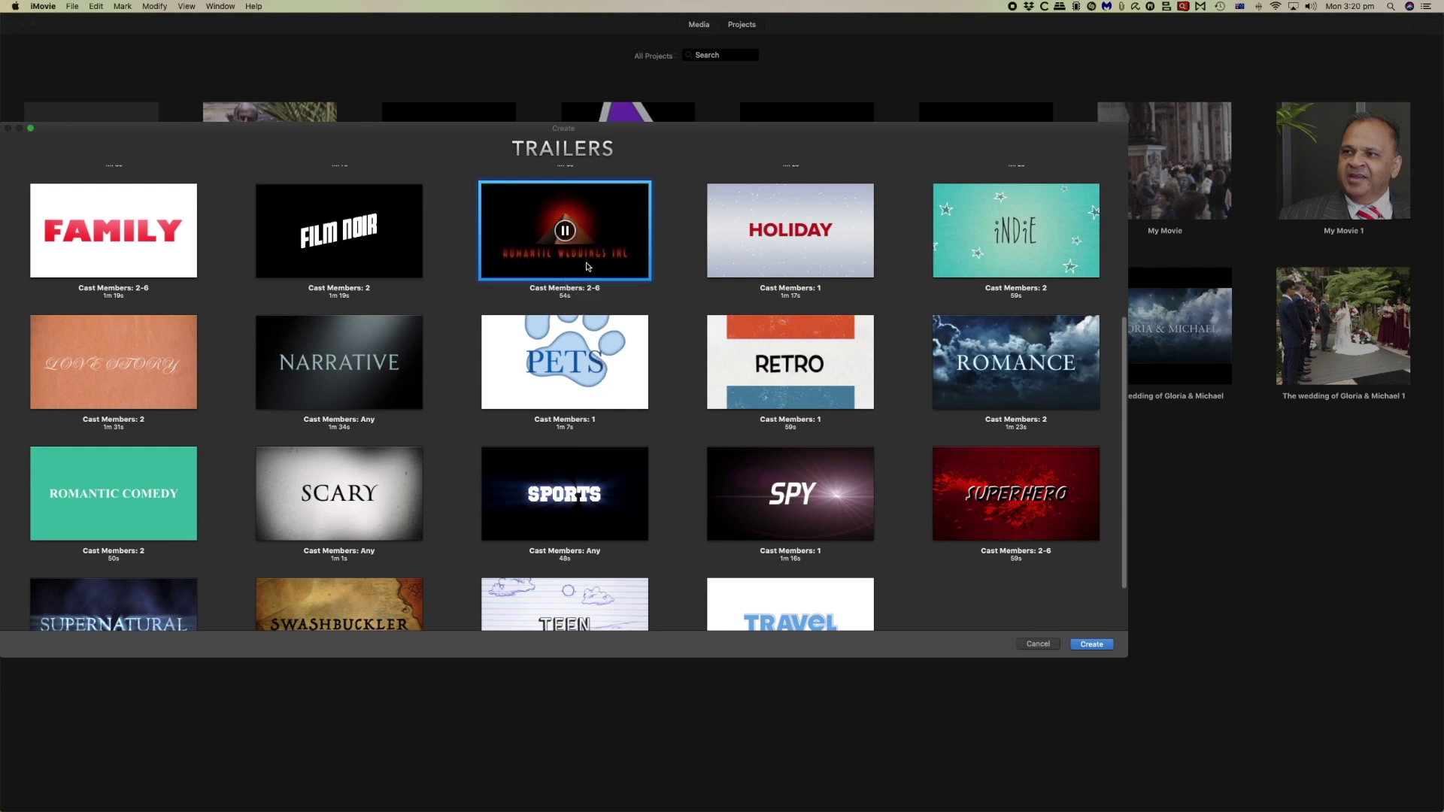
{"action": "scroll", "coordinate": [594, 269], "scroll_direction": "up", "scroll_amount": 5}
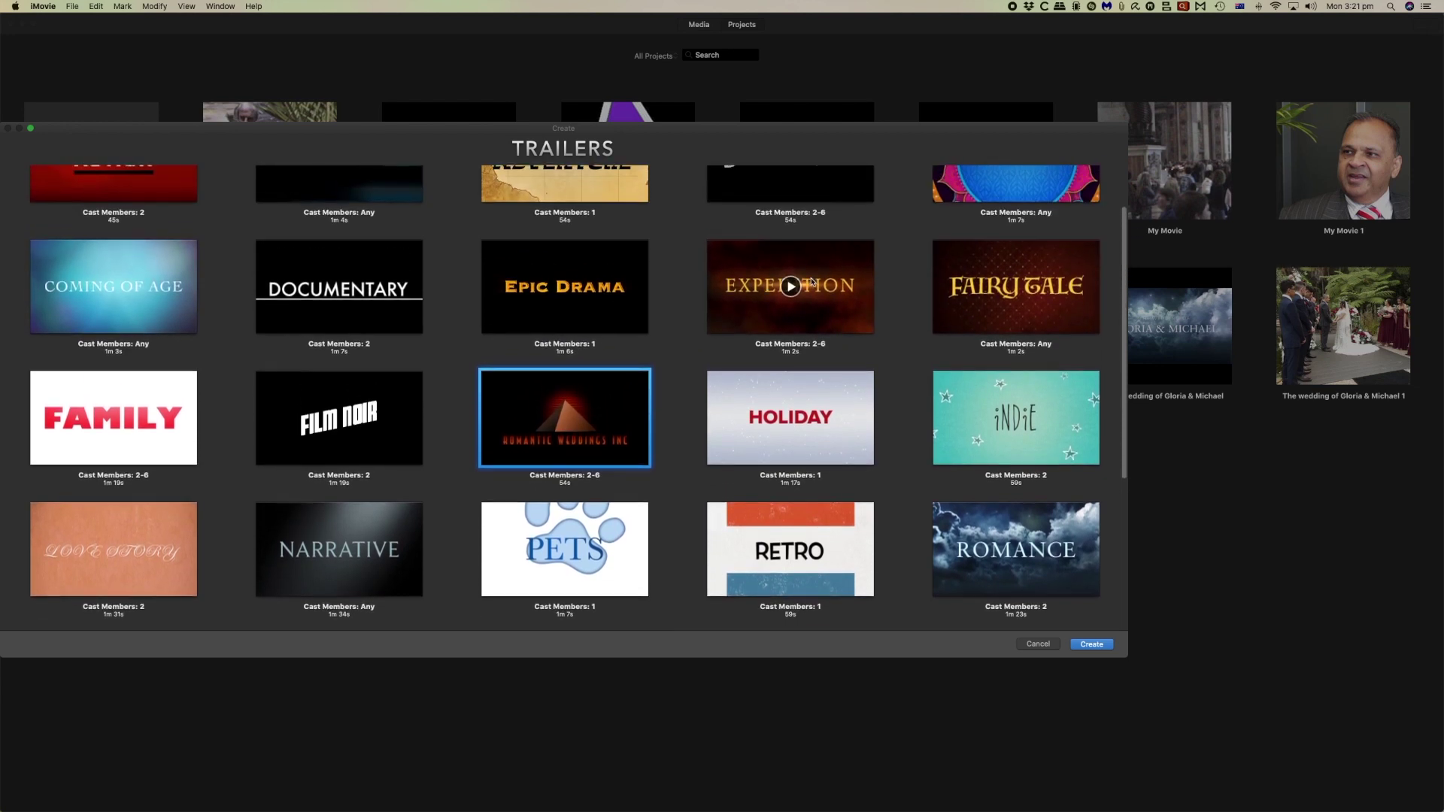
{"action": "left_click", "coordinate": [794, 285]}
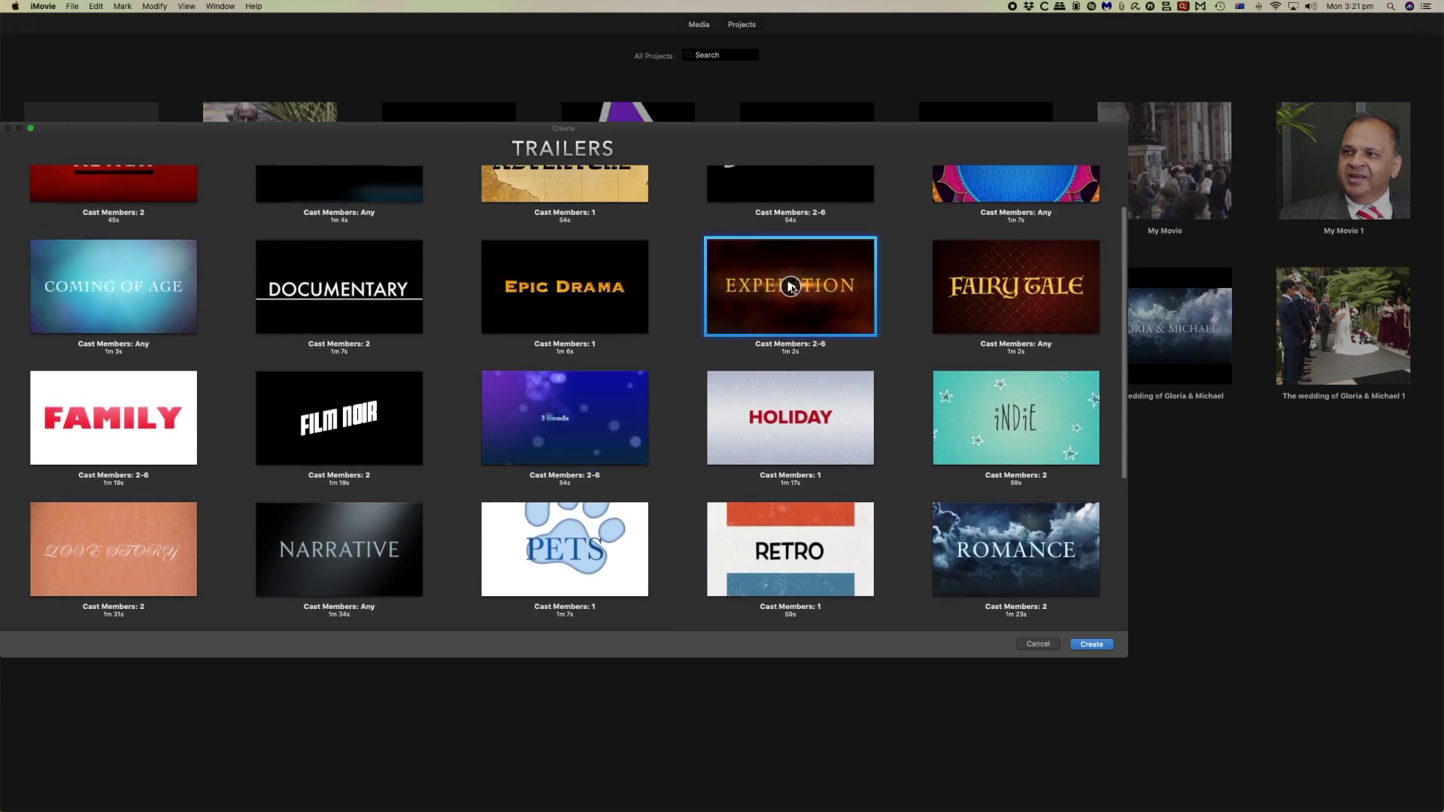
{"action": "left_click", "coordinate": [789, 420]}
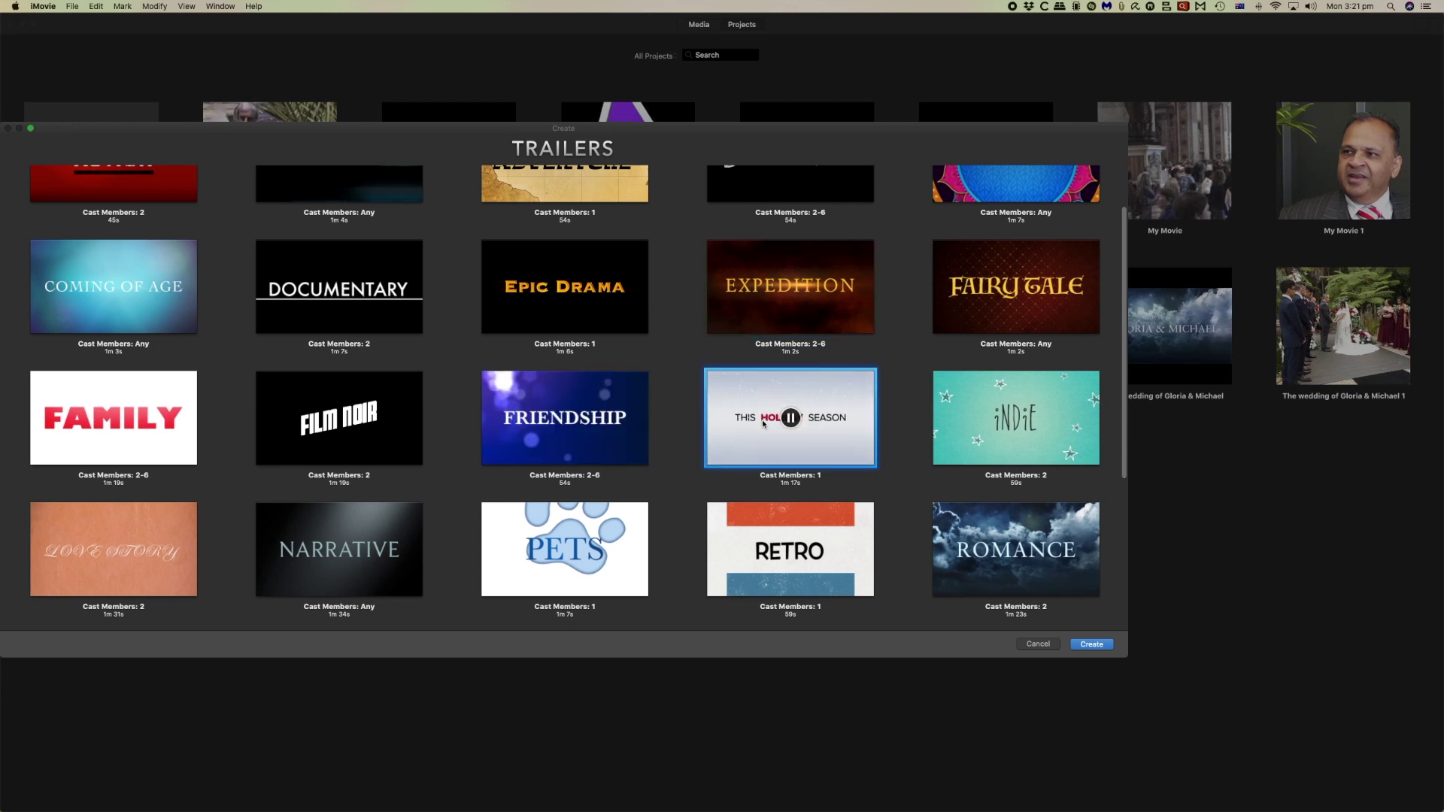
{"action": "scroll", "coordinate": [762, 423], "scroll_direction": "down", "scroll_amount": 3}
{"action": "scroll", "coordinate": [763, 423], "scroll_direction": "down", "scroll_amount": 3}
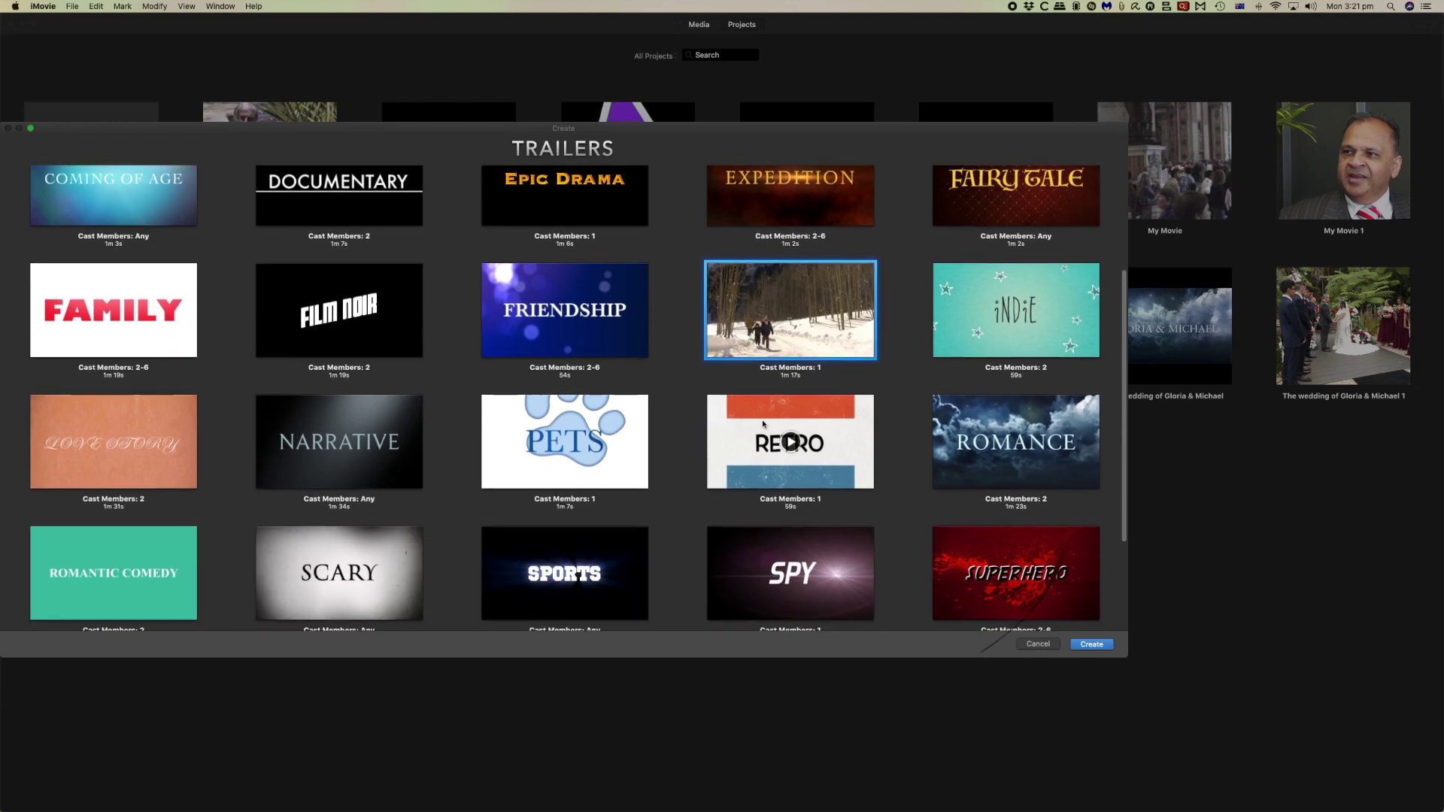
{"action": "left_click", "coordinate": [1018, 379]}
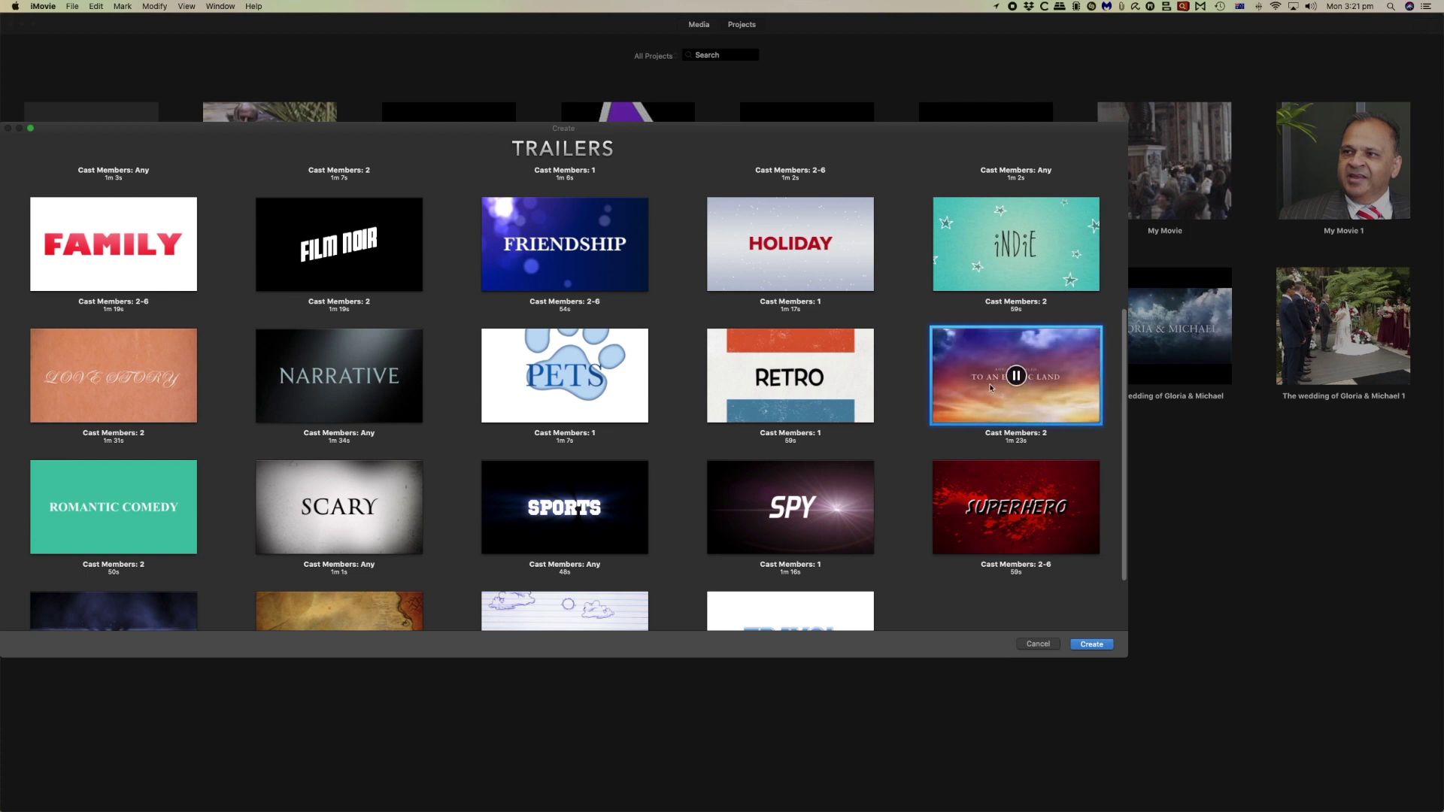
- Create the Romance trailer and change the movie name's first part to 'wedding'
{"action": "left_click", "coordinate": [1096, 645]}
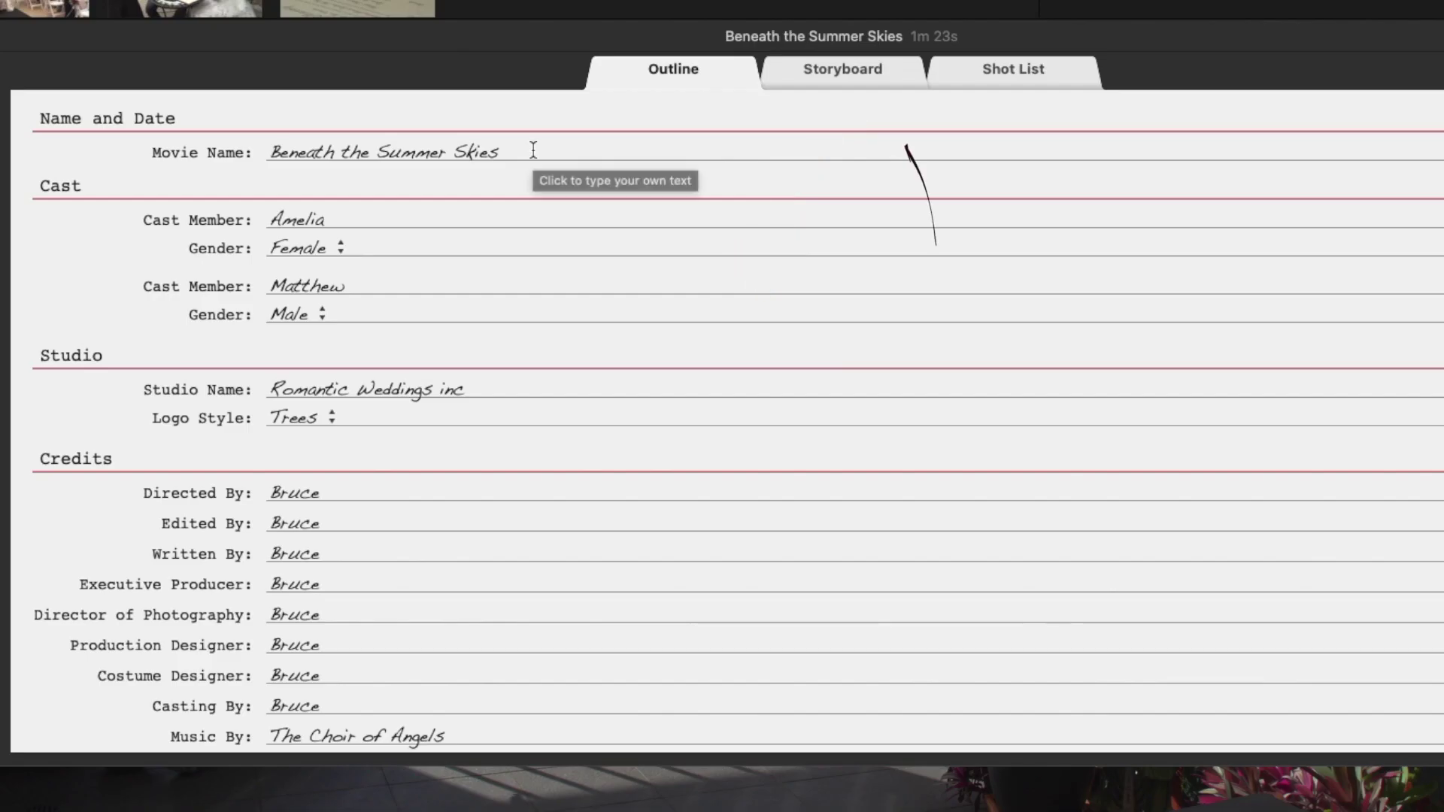
{"action": "left_click", "coordinate": [549, 144]}
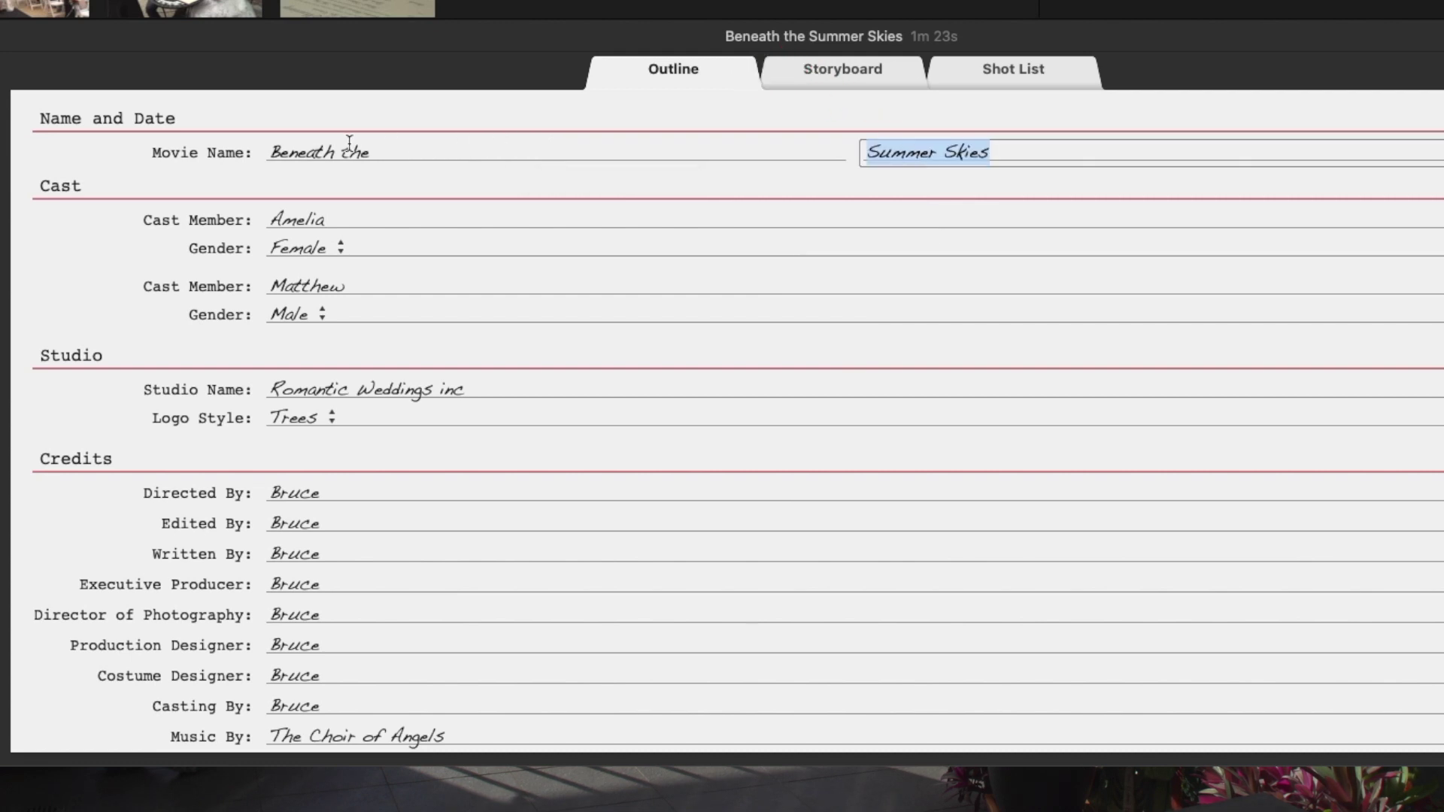
{"action": "left_click", "coordinate": [413, 149]}
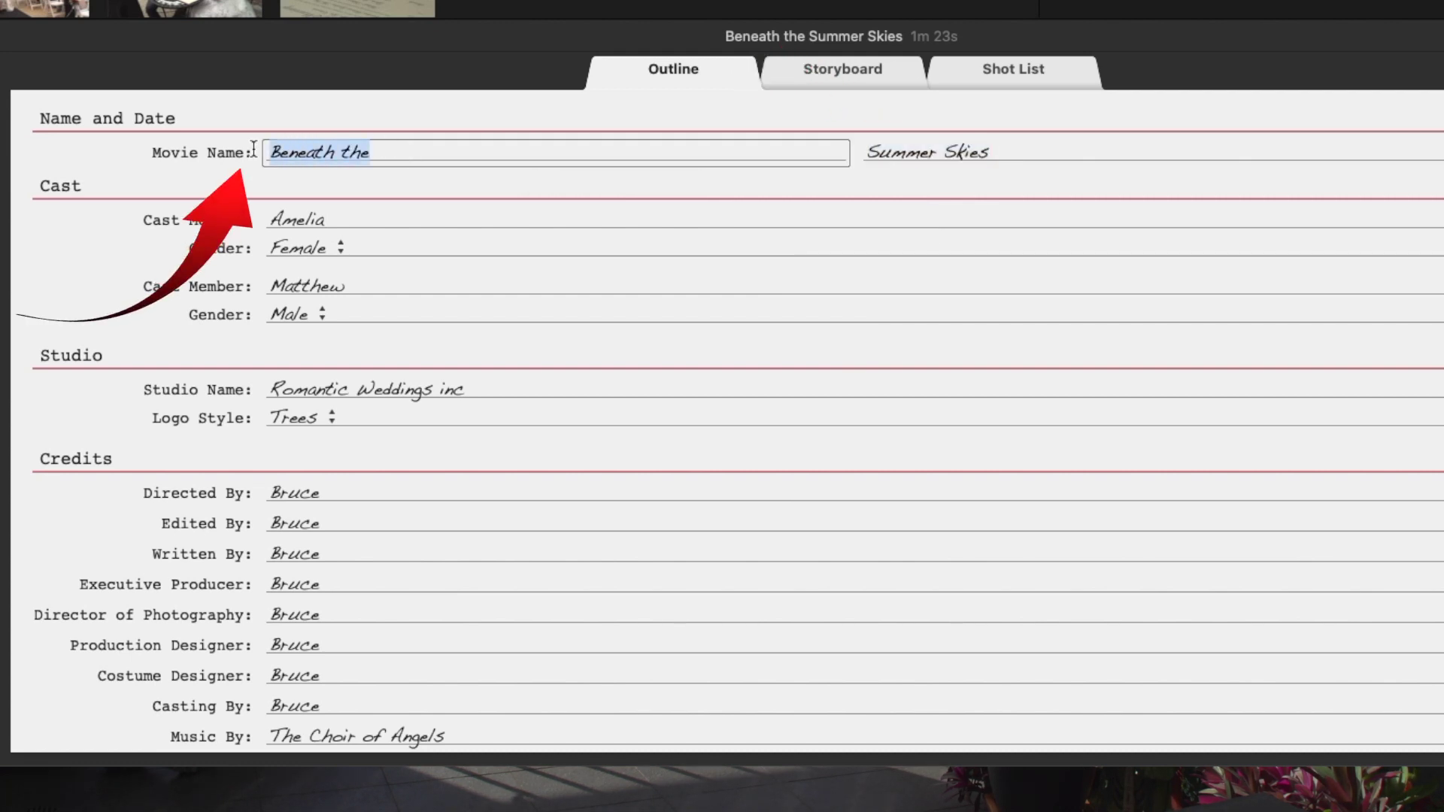
{"action": "type", "text": "w"}
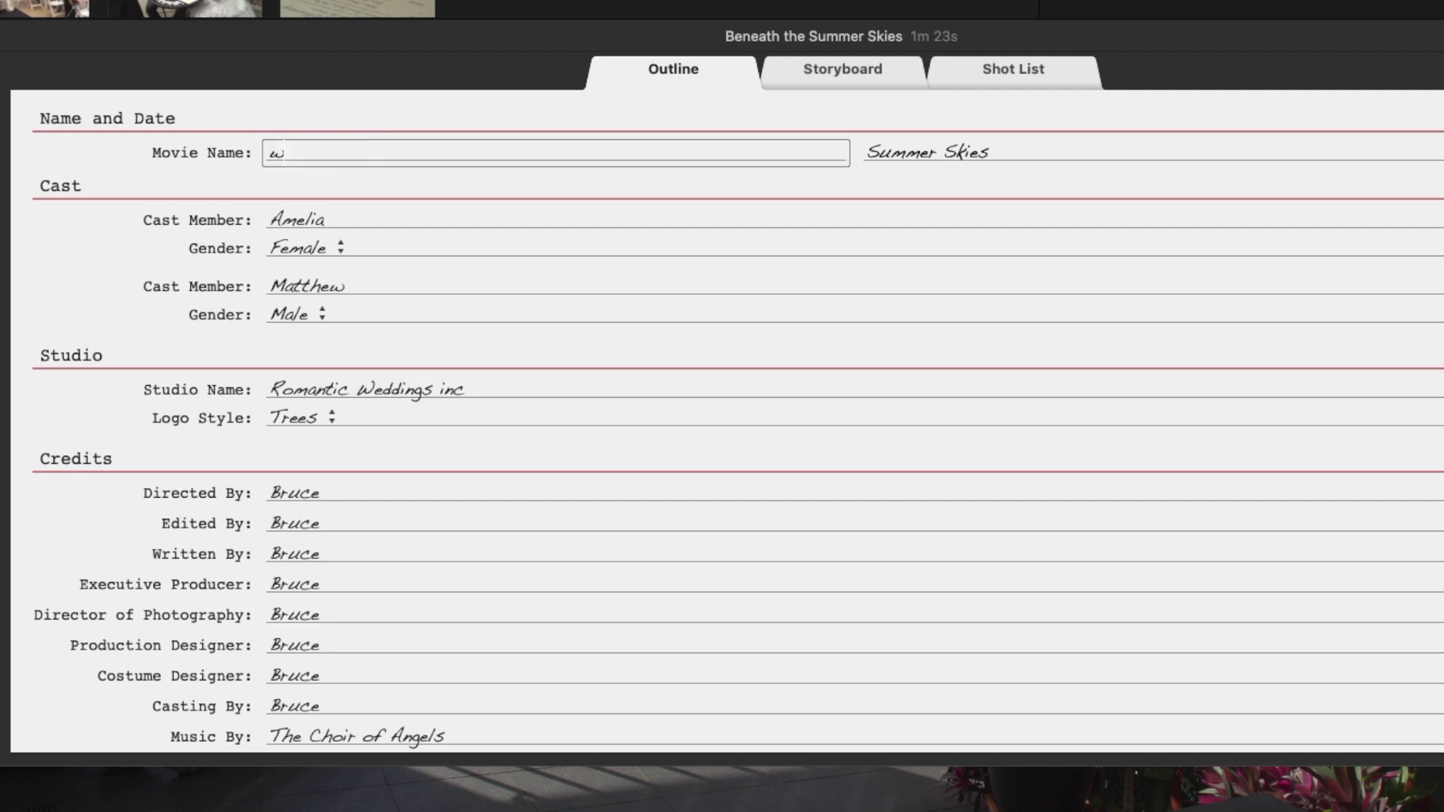
{"action": "type", "text": "edding"}
{"action": "key", "text": "Tab"}
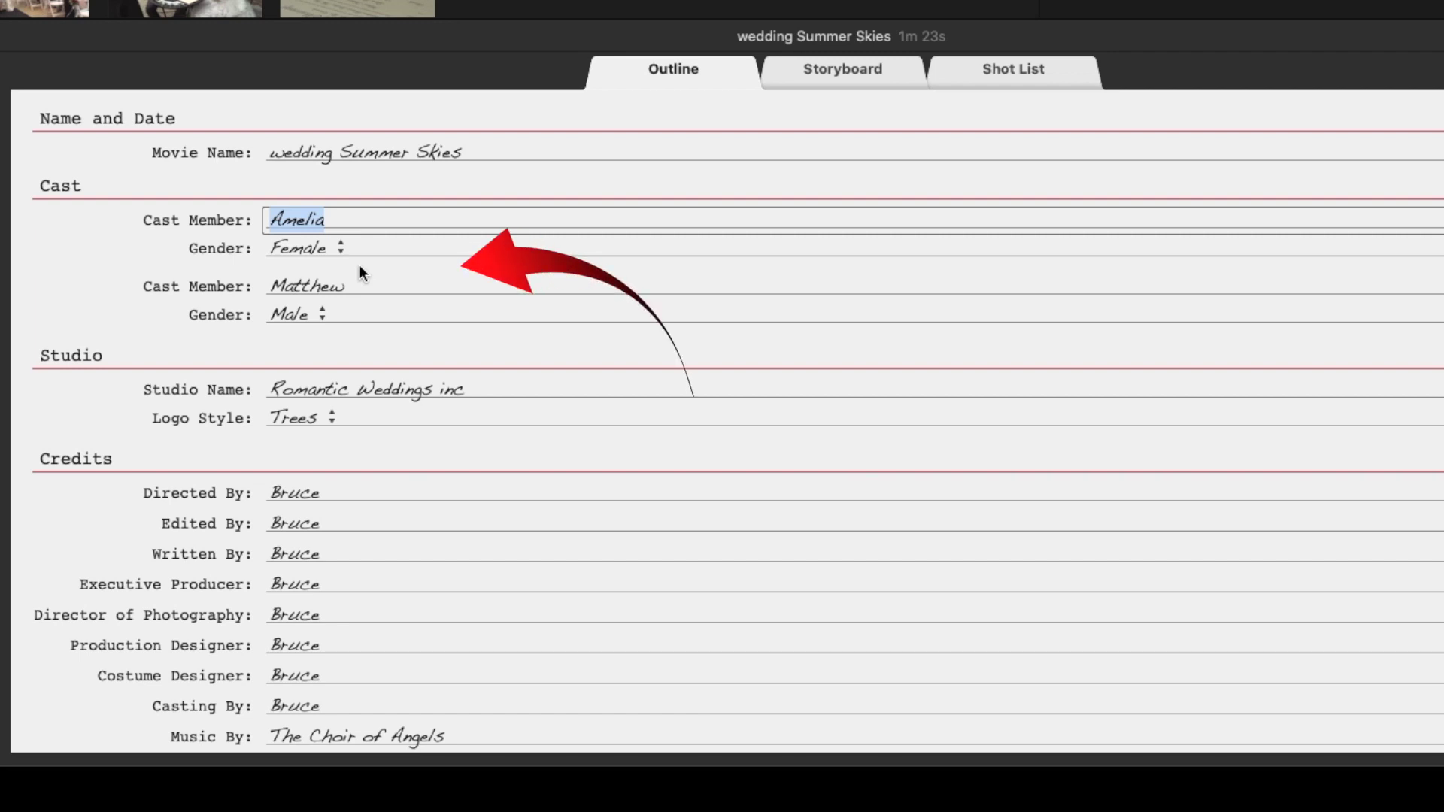
- Enter the bride's and groom's names as the two cast members
{"action": "type", "text": "Gloria"}
{"action": "key", "text": "Return"}
{"action": "left_click", "coordinate": [361, 287]}
{"action": "type", "text": "Micha"}
{"action": "type", "text": "el;"}
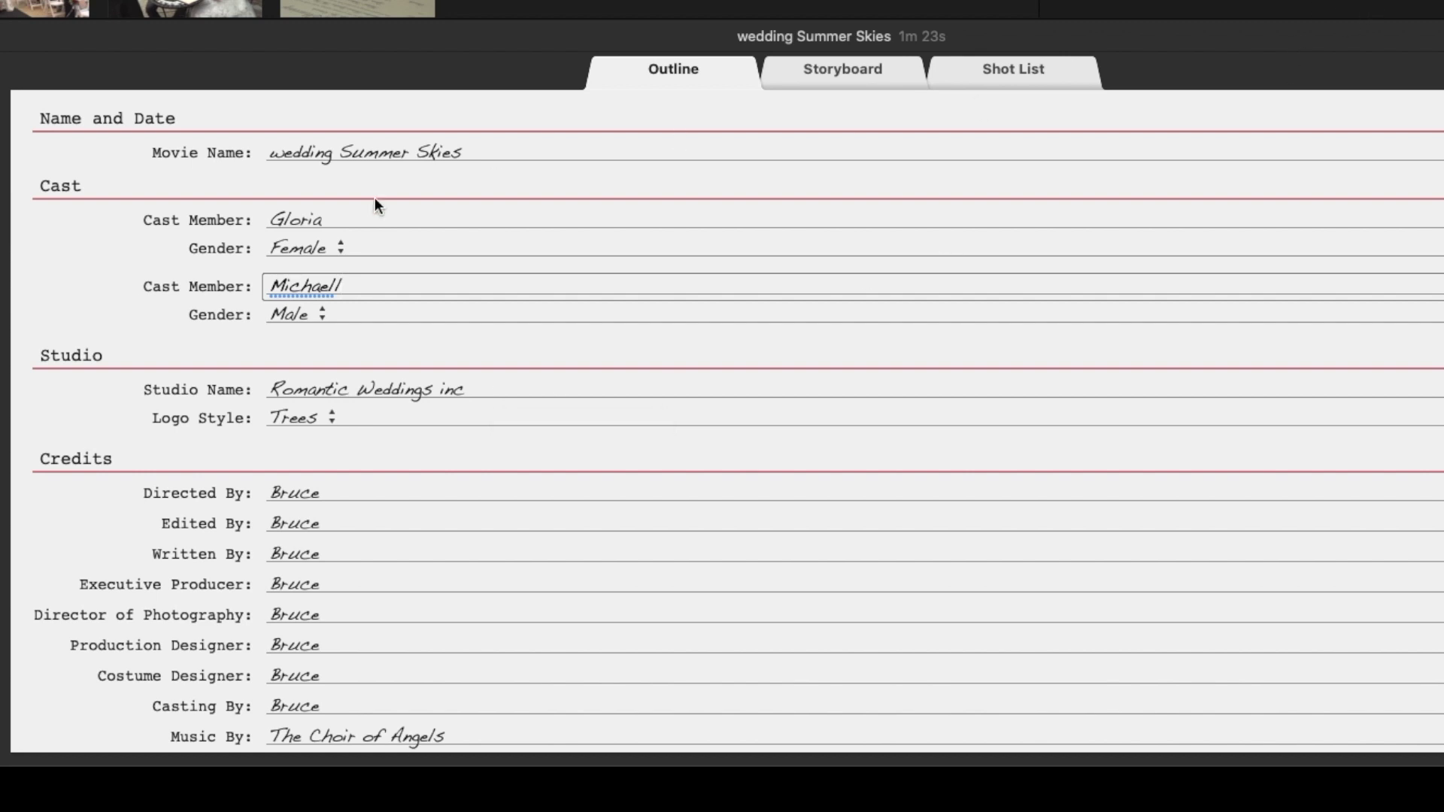
- Set the studio Logo Style to Dandelion
{"action": "left_click", "coordinate": [331, 419]}
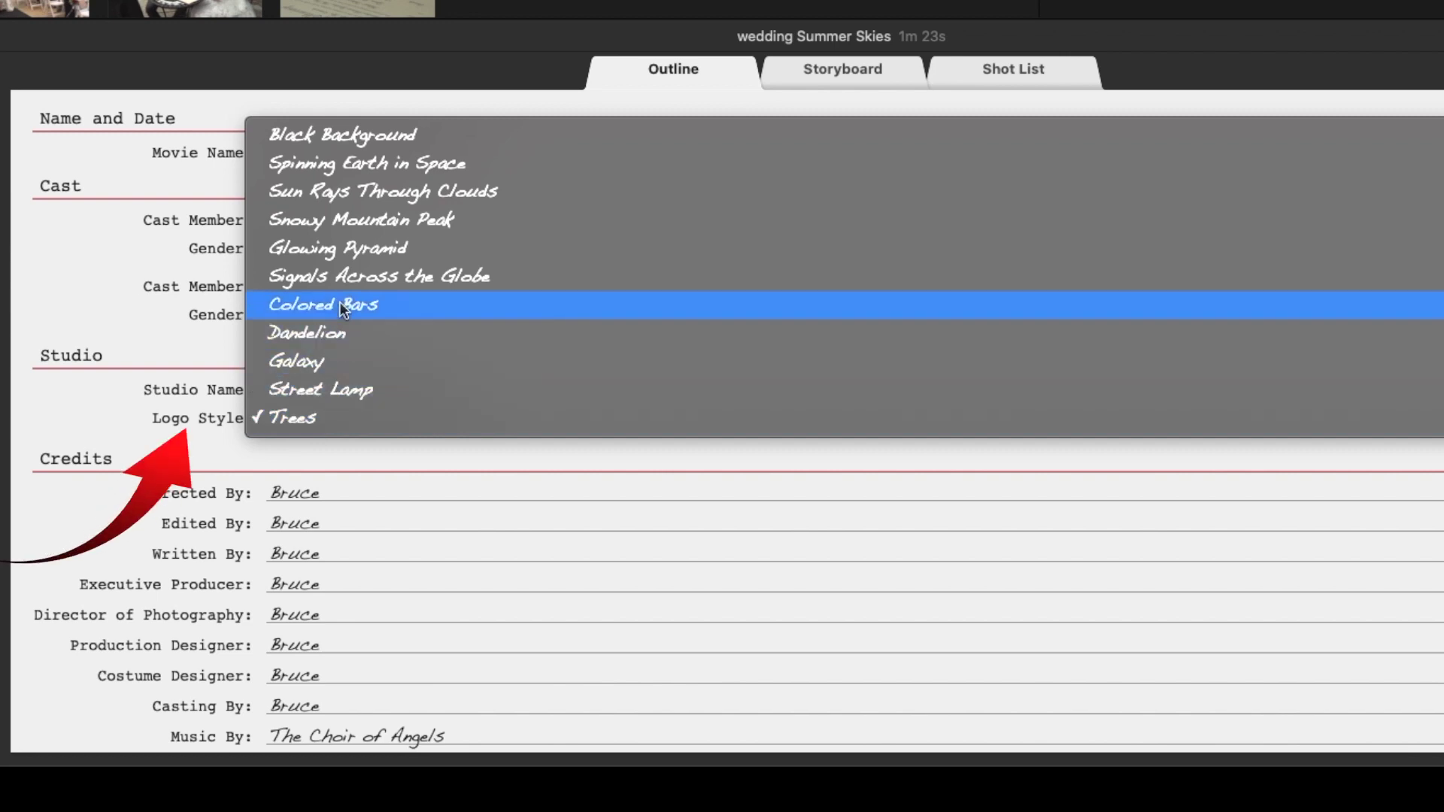
{"action": "left_click", "coordinate": [346, 191]}
{"action": "left_click", "coordinate": [346, 418]}
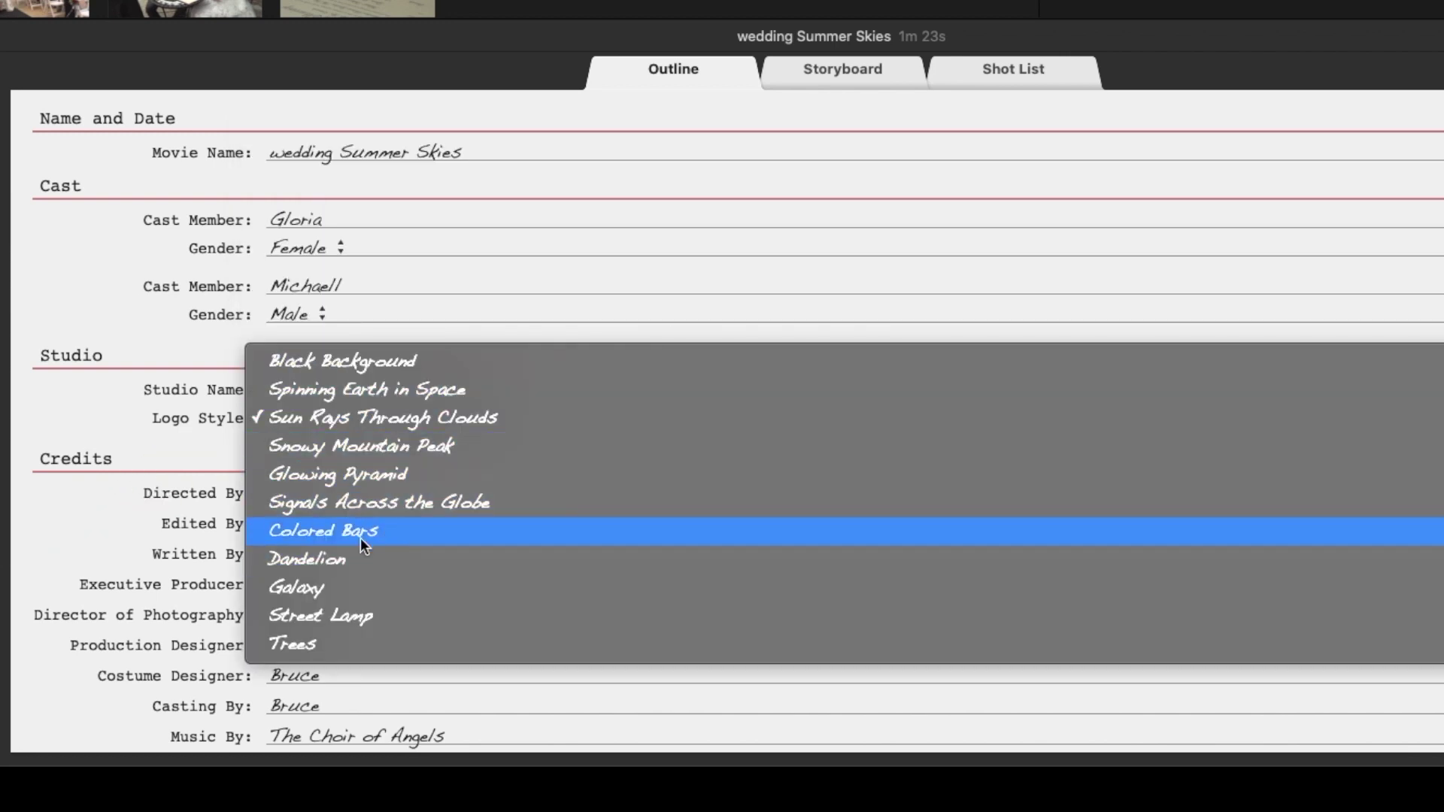
{"action": "left_click", "coordinate": [353, 558]}
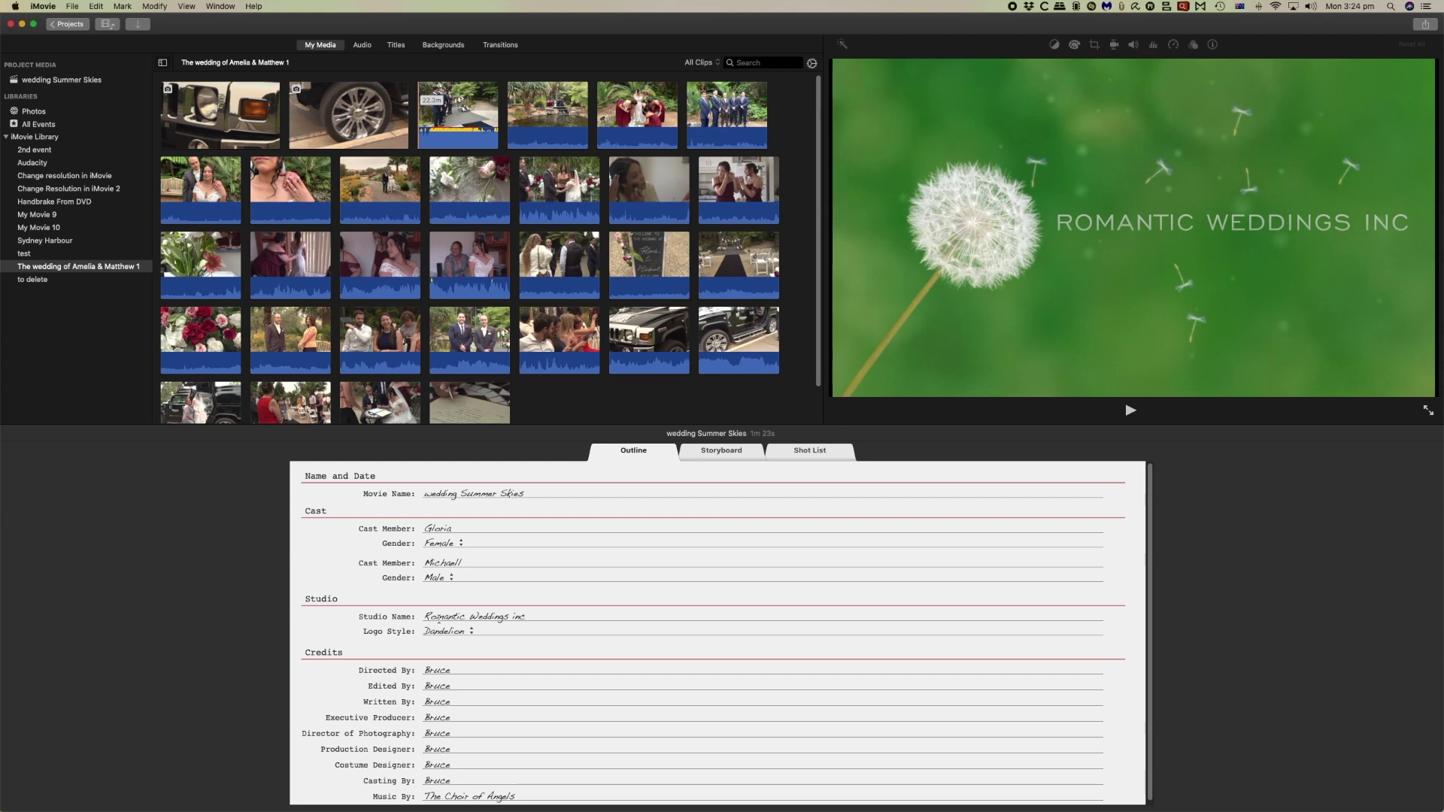
- Preview the trailer's credits card
{"action": "left_click", "coordinate": [449, 661]}
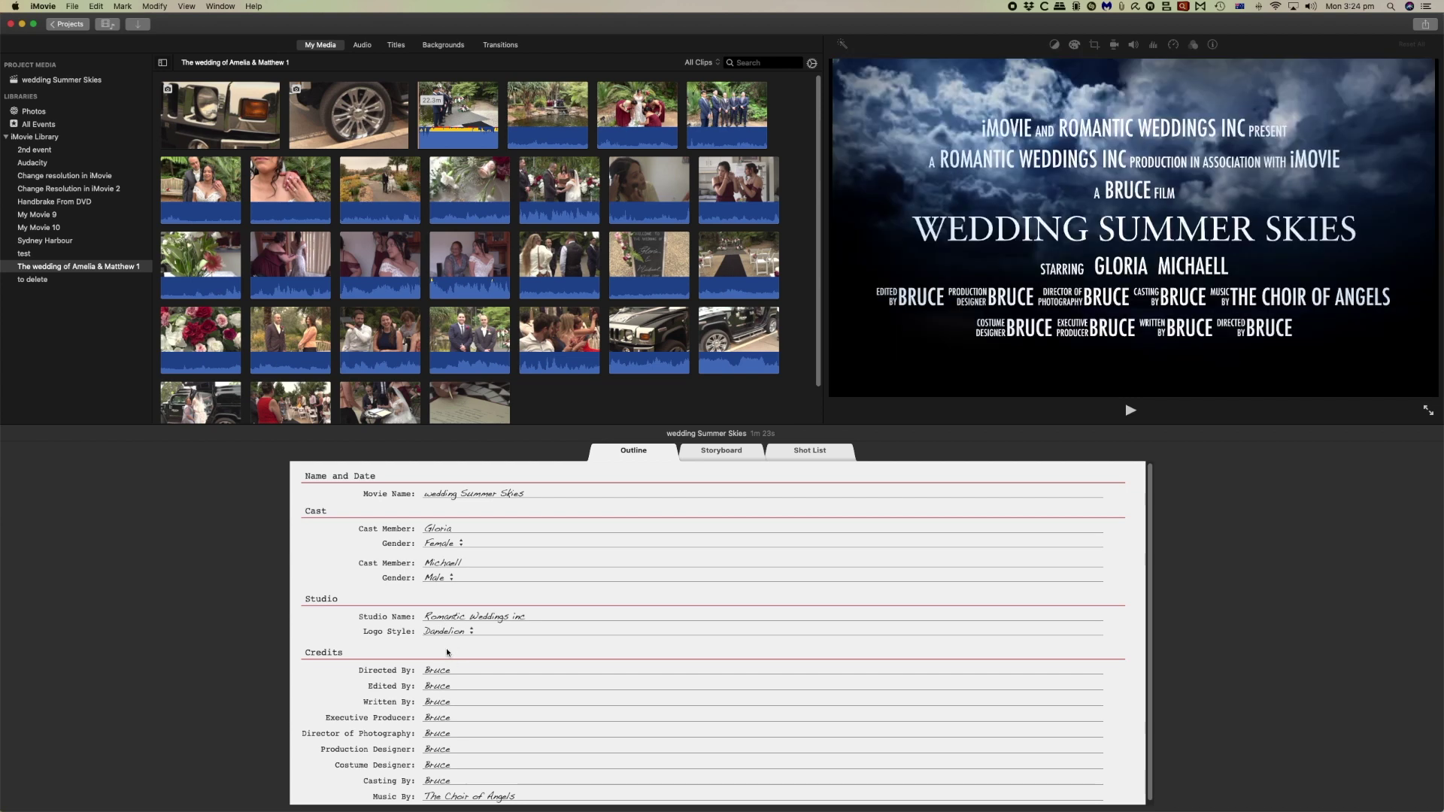
{"action": "left_click", "coordinate": [440, 549]}
{"action": "left_click", "coordinate": [432, 697]}
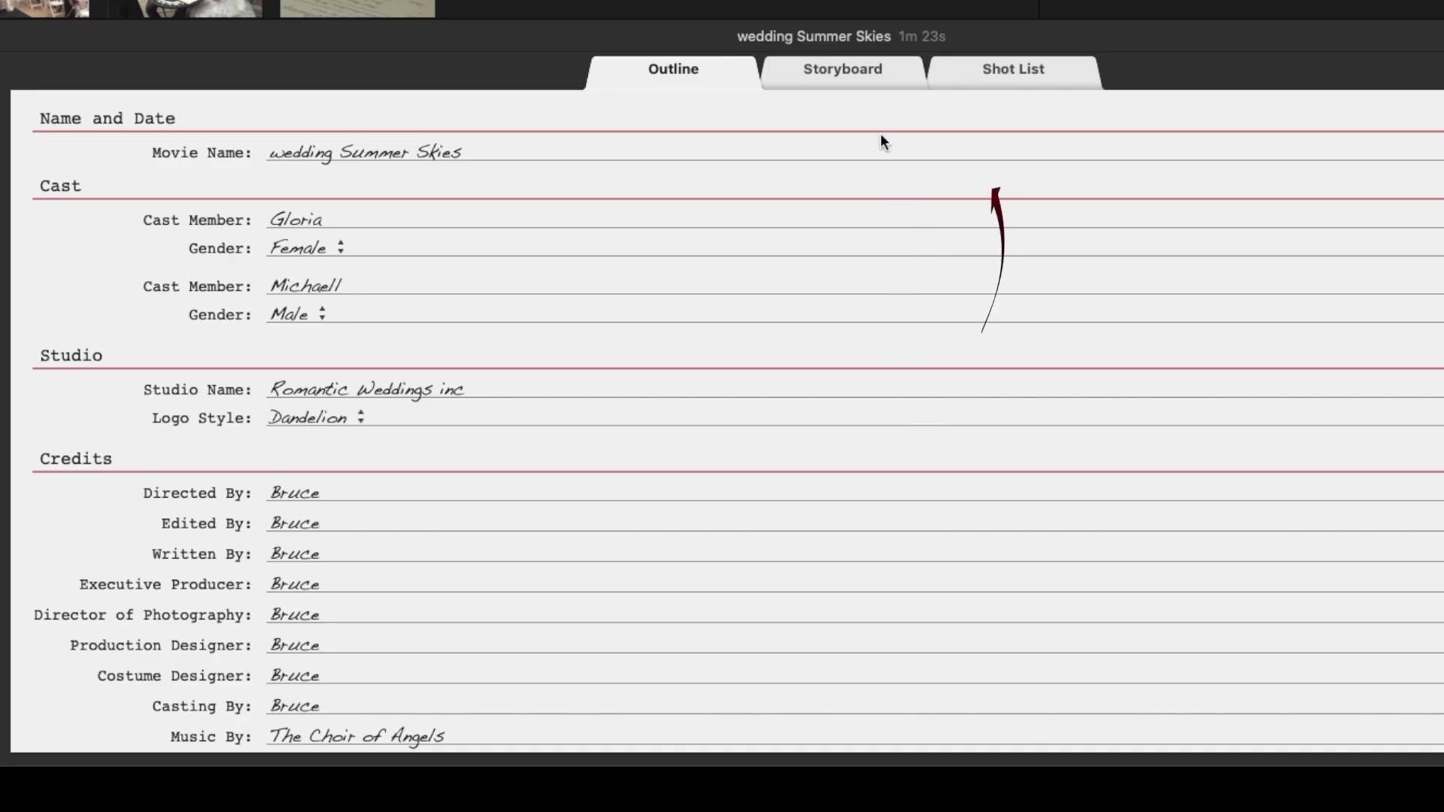
- In the storyboard, edit the first title line so it reads '<bride's name> prepared'
{"action": "left_click", "coordinate": [862, 72]}
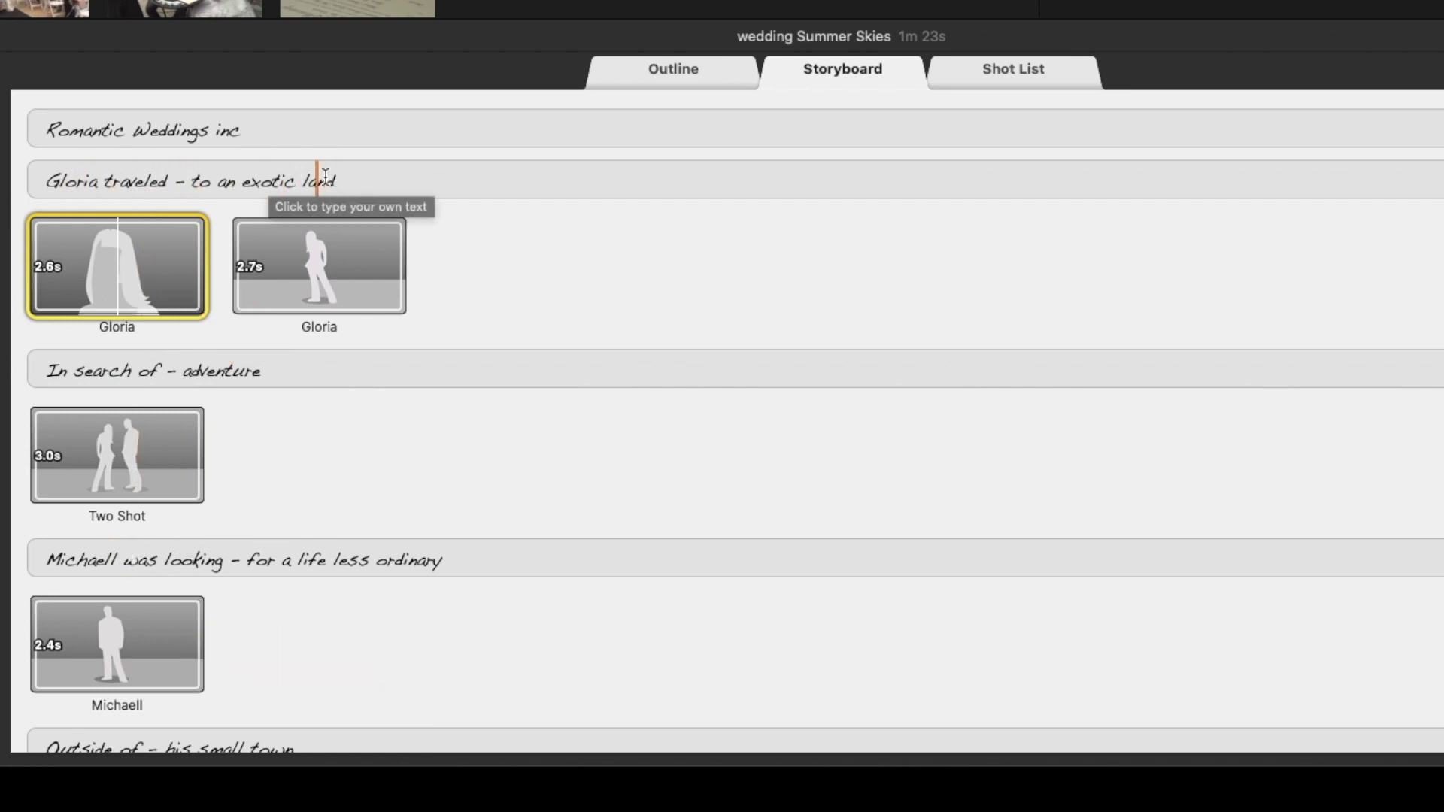
{"action": "left_click", "coordinate": [353, 177]}
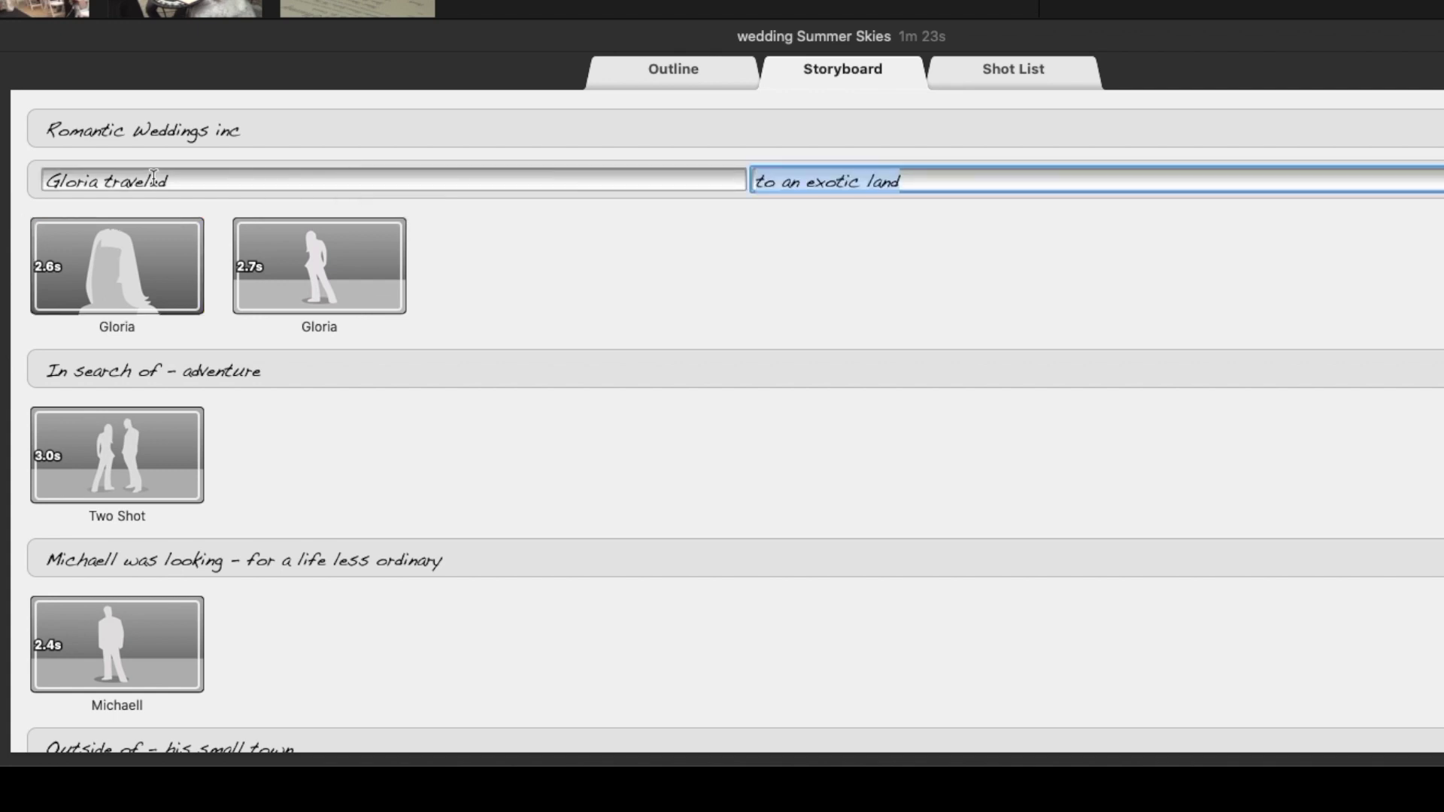
{"action": "left_click", "coordinate": [197, 182]}
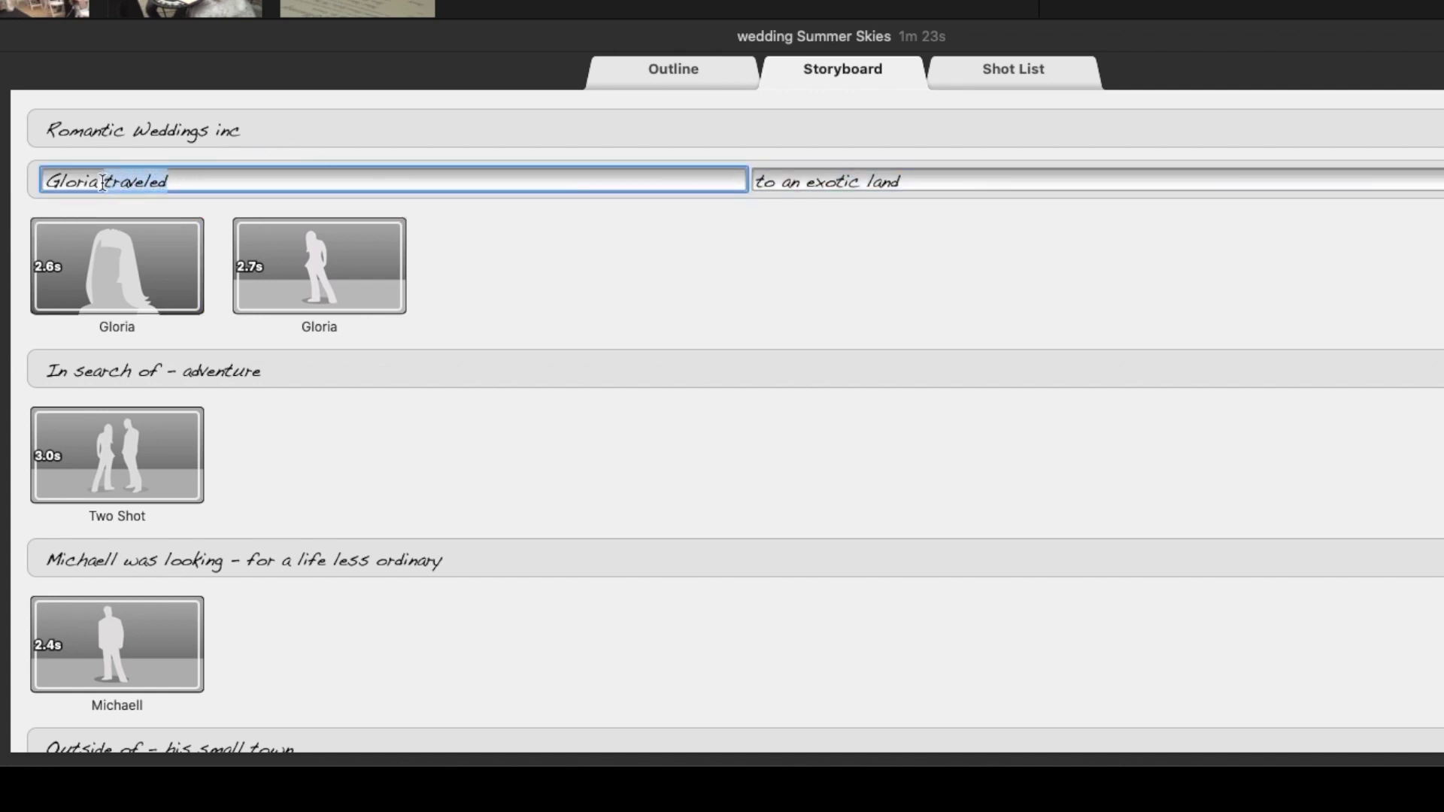
{"action": "type", "text": "prepar"}
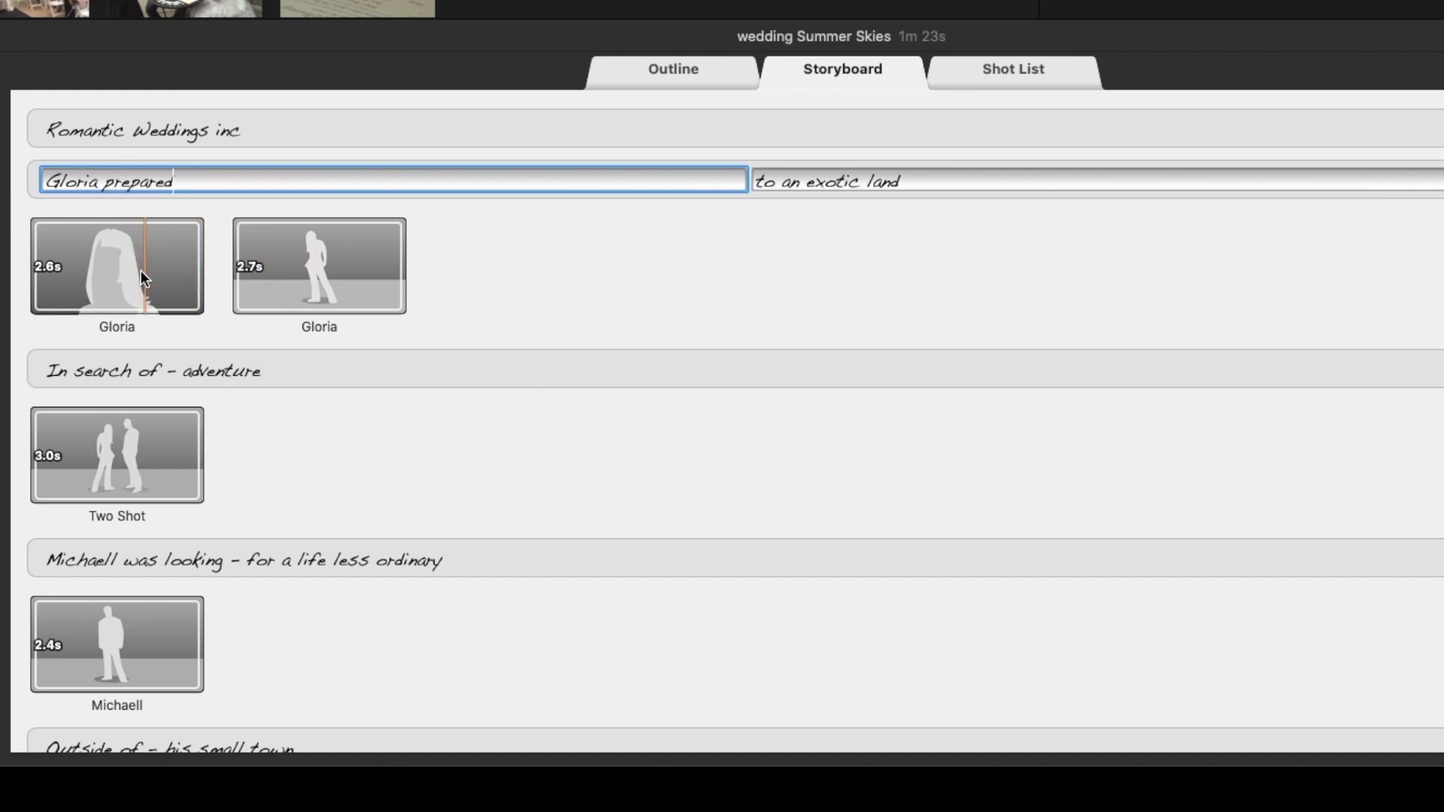
- Scroll through the storyboard's title cards and placeholder shots
{"action": "scroll", "coordinate": [131, 276], "scroll_direction": "down", "scroll_amount": 3}
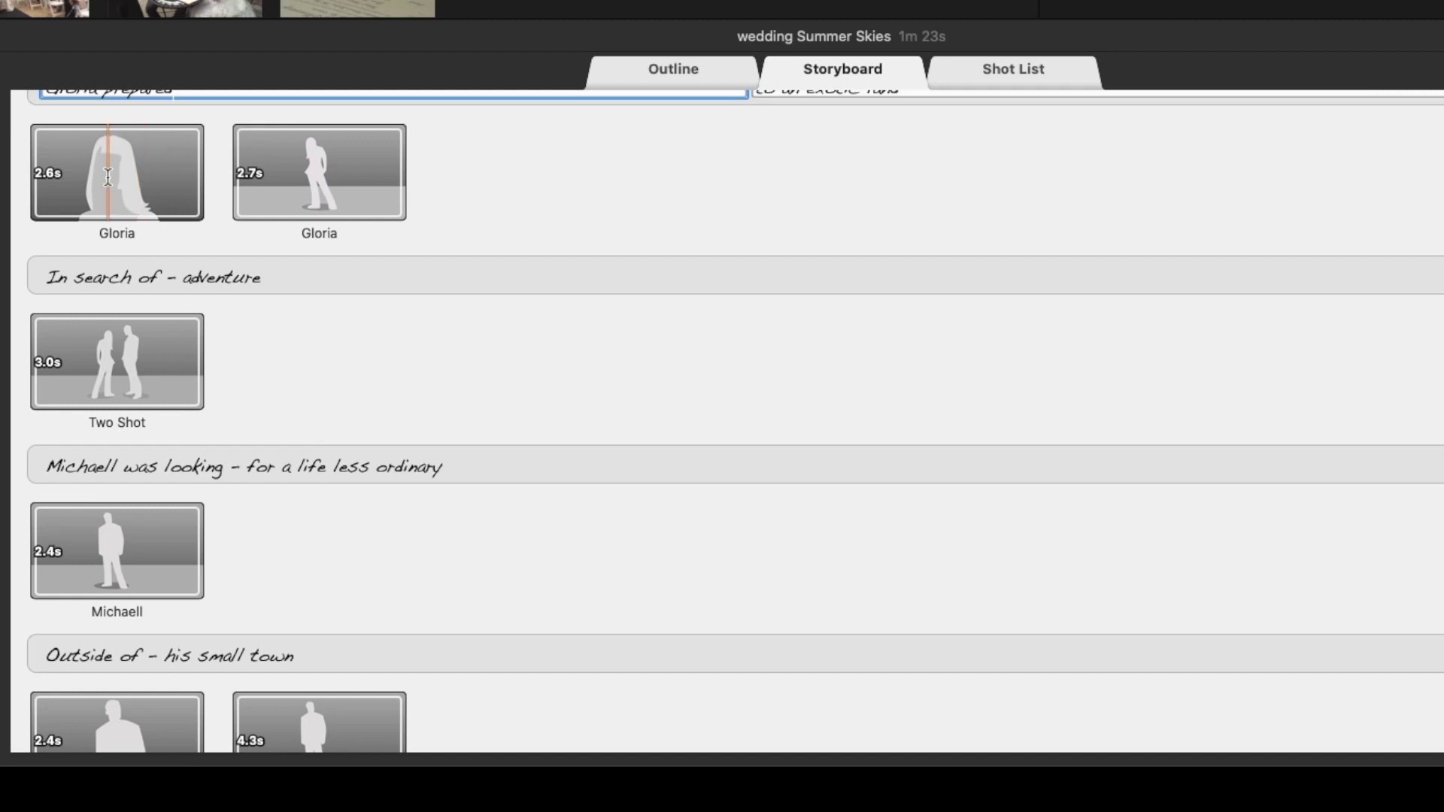
{"action": "scroll", "coordinate": [146, 323], "scroll_direction": "down", "scroll_amount": 3}
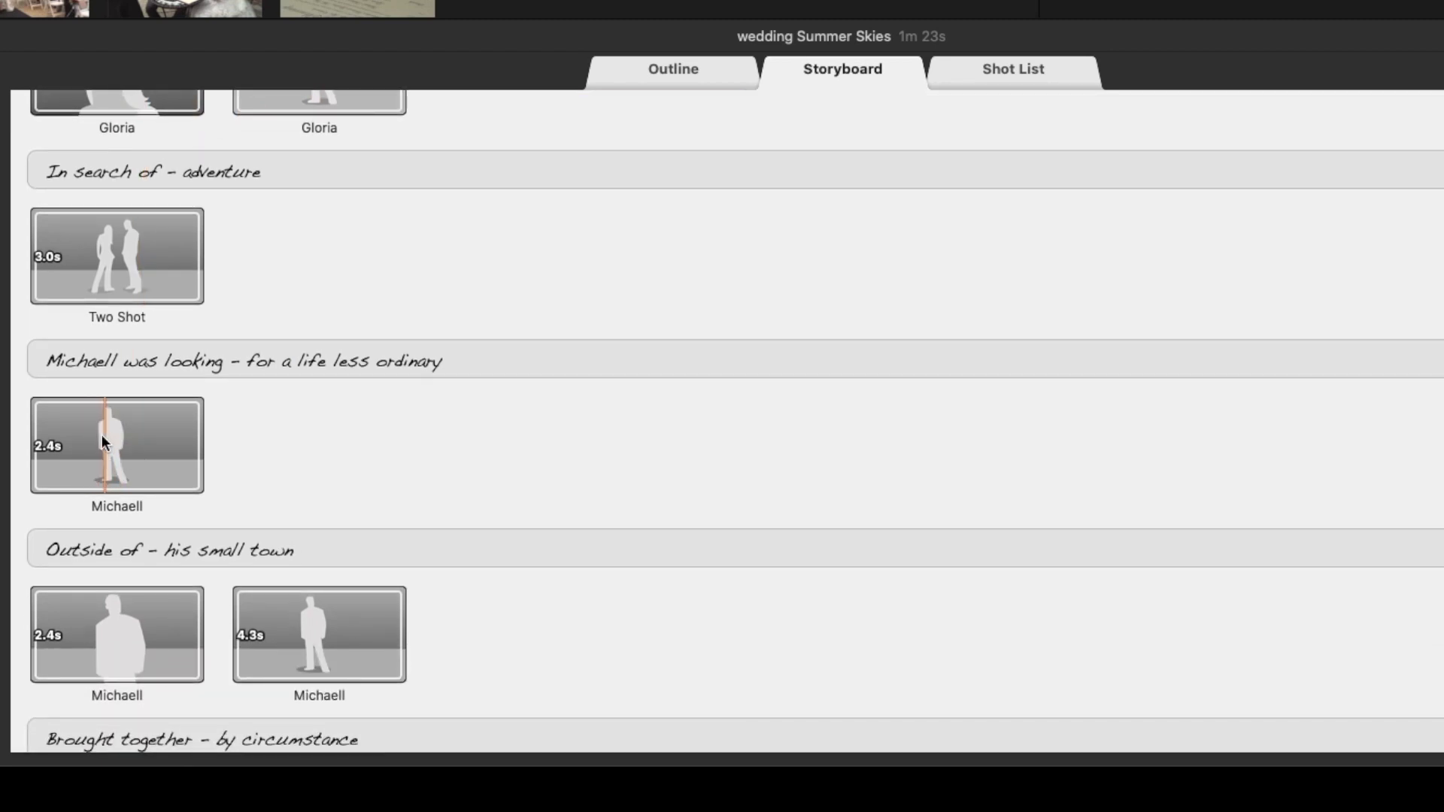
{"action": "scroll", "coordinate": [102, 435], "scroll_direction": "down", "scroll_amount": 2}
{"action": "scroll", "coordinate": [105, 405], "scroll_direction": "down", "scroll_amount": 5}
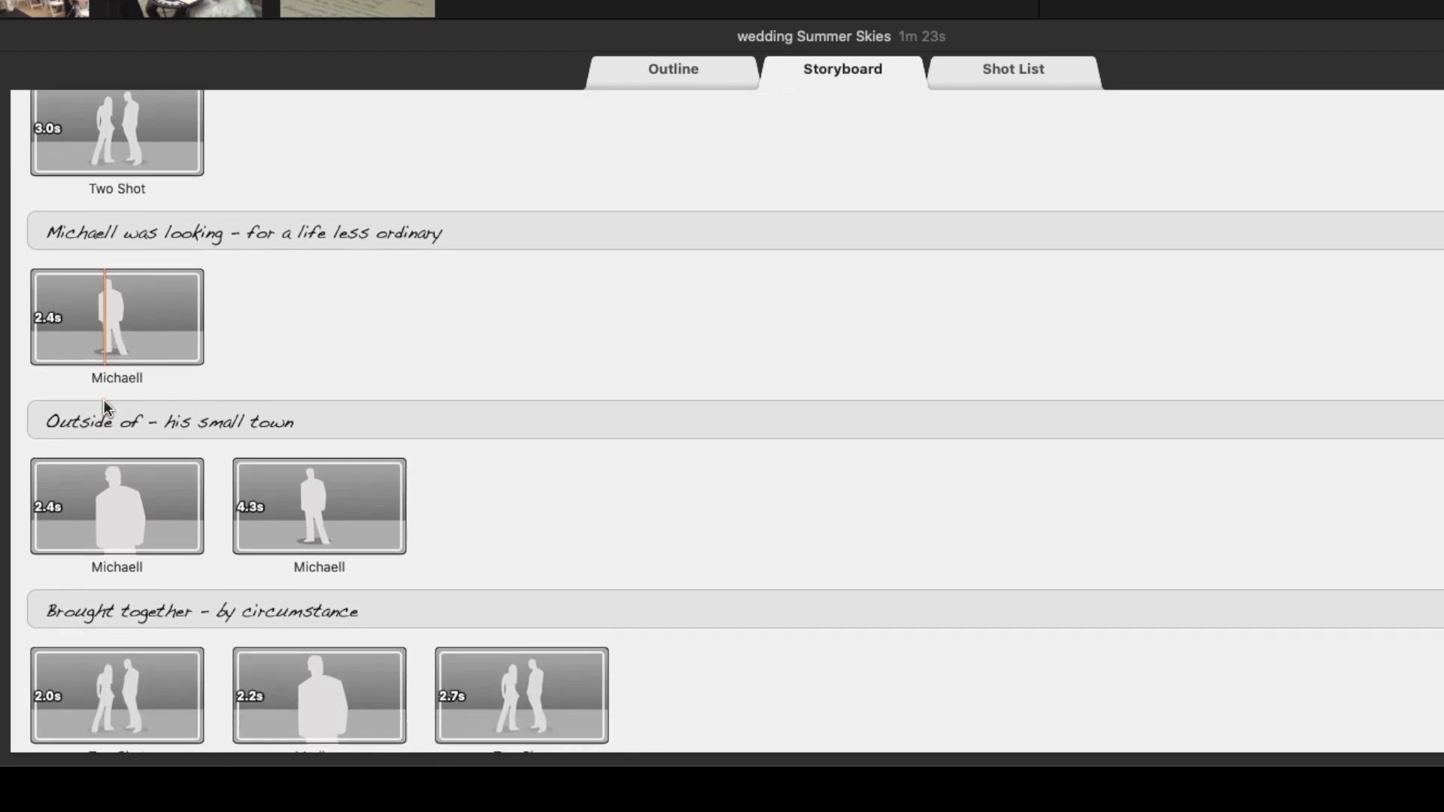
{"action": "scroll", "coordinate": [107, 518], "scroll_direction": "down", "scroll_amount": 2}
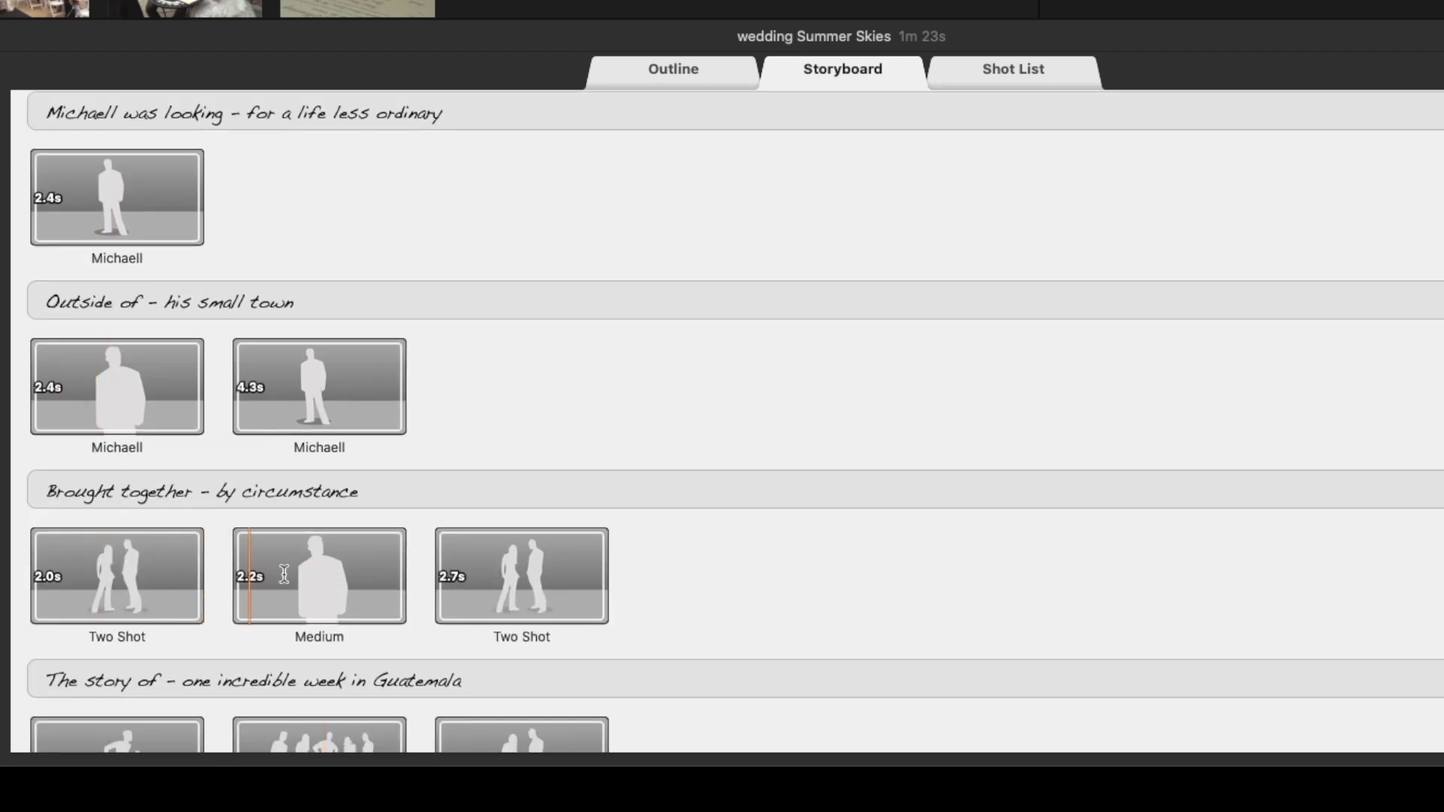
{"action": "scroll", "coordinate": [314, 574], "scroll_direction": "up", "scroll_amount": 15}
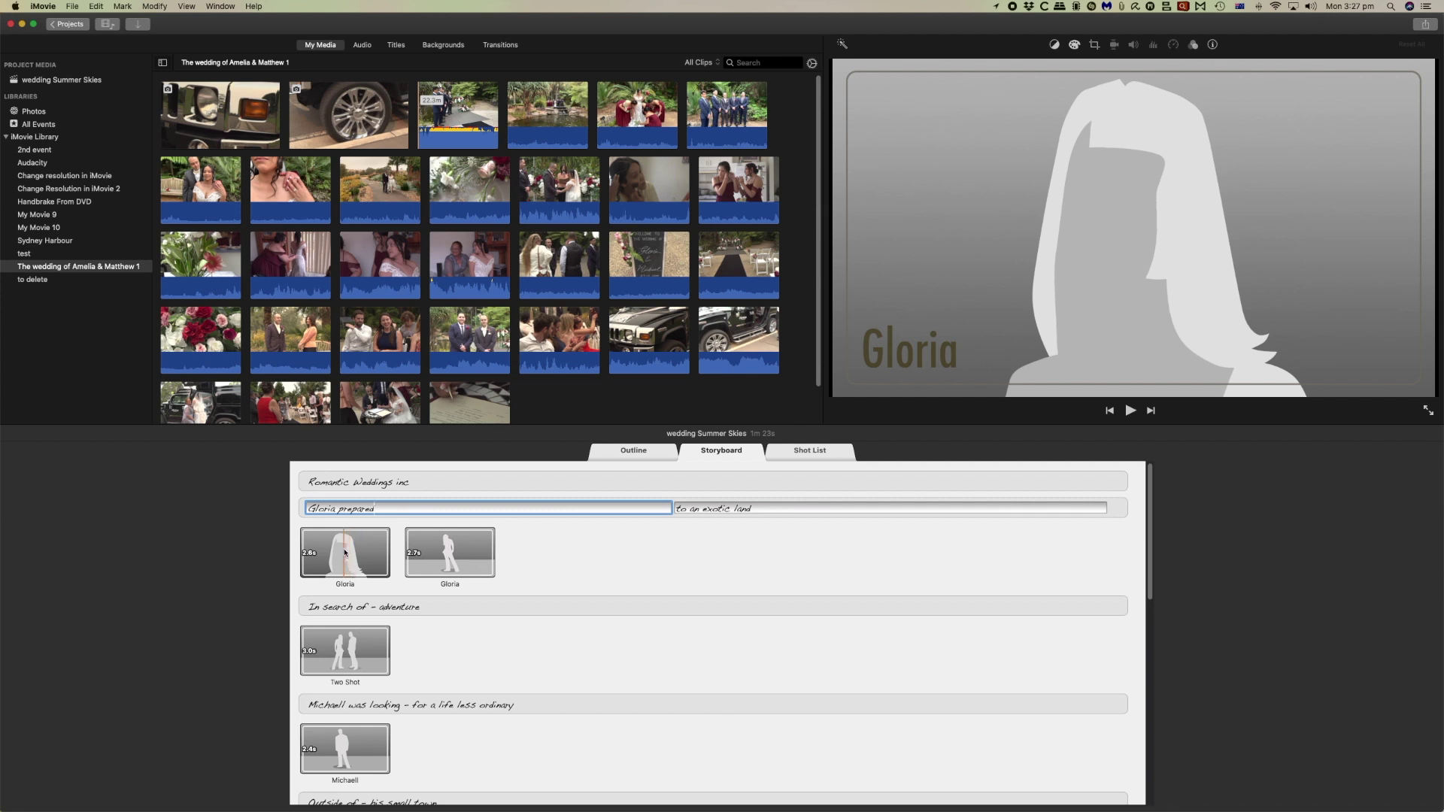
- Commit the title, then fill the two bride placeholders with the bride-getting-ready and flowers clips
{"action": "left_click", "coordinate": [345, 552]}
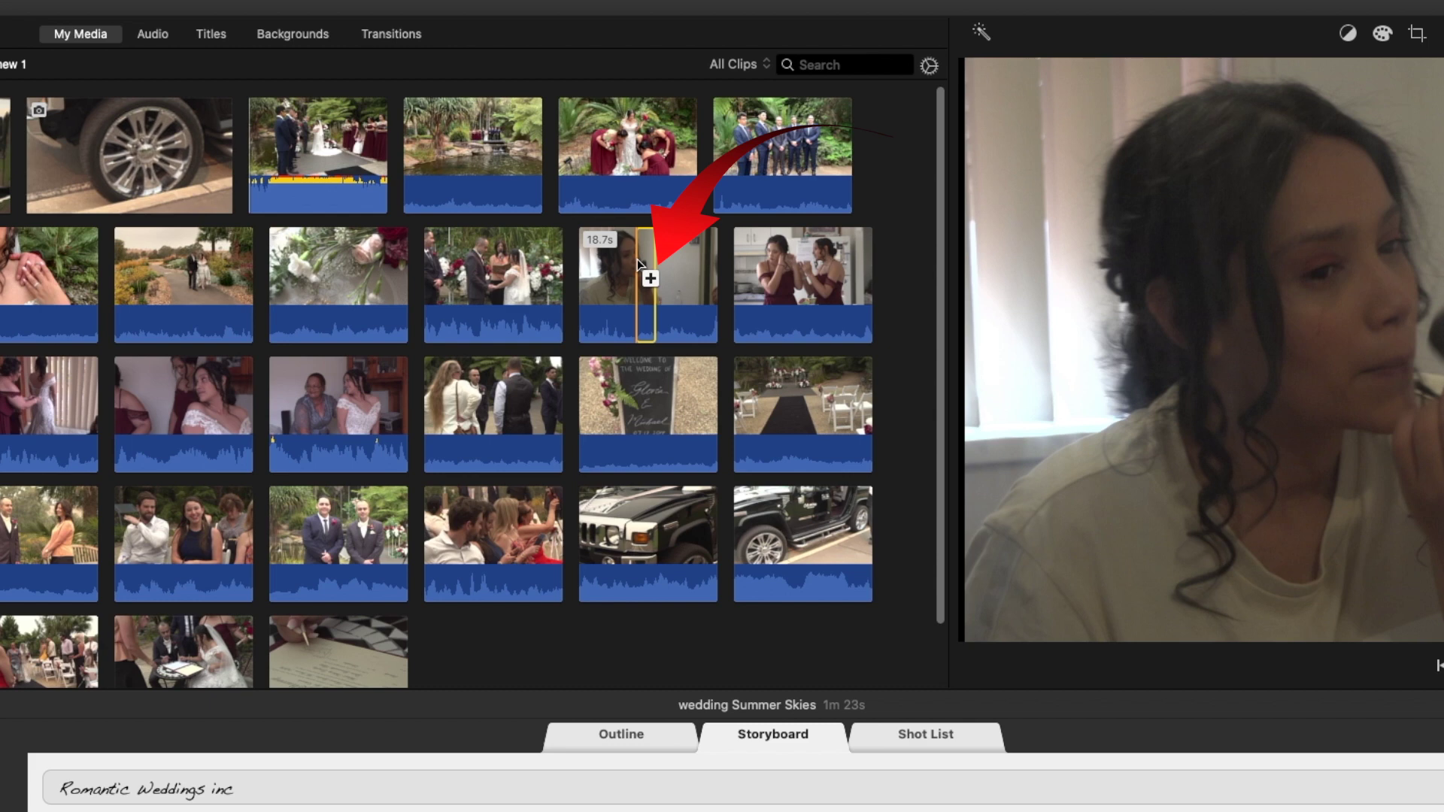
{"action": "left_click_drag", "start_coordinate": [638, 258], "coordinate": [236, 711]}
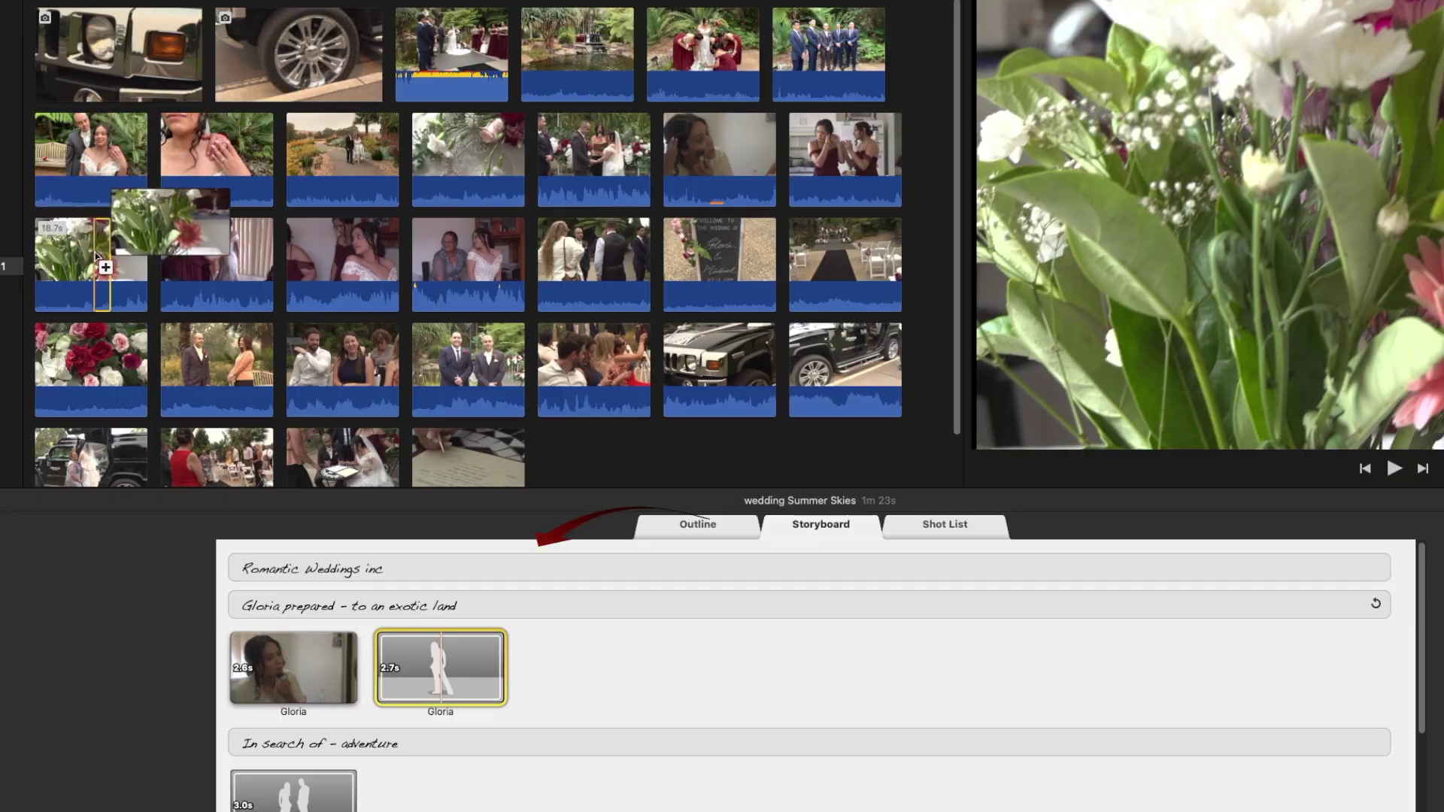
{"action": "left_click", "coordinate": [62, 348]}
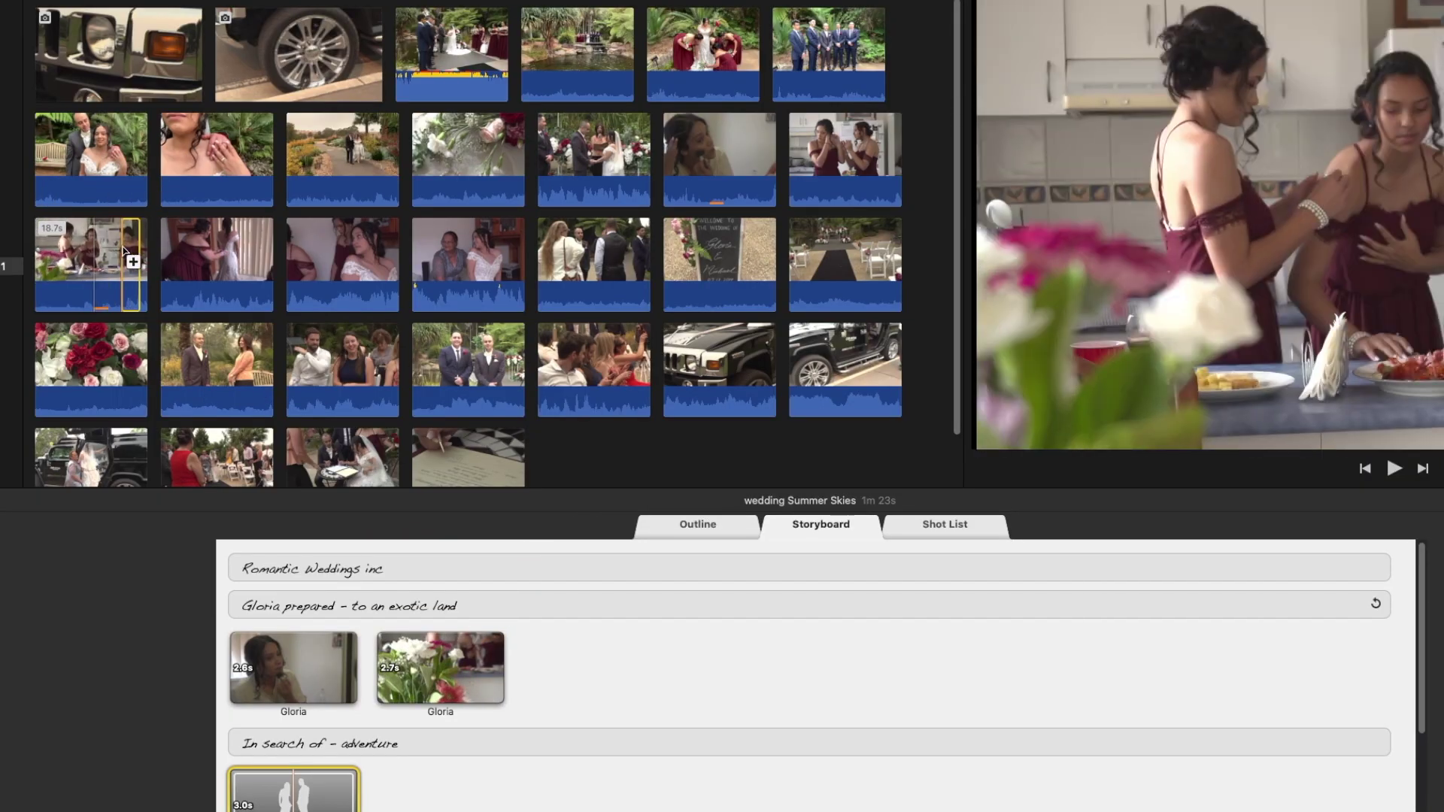
{"action": "mouse_move", "coordinate": [413, 670]}
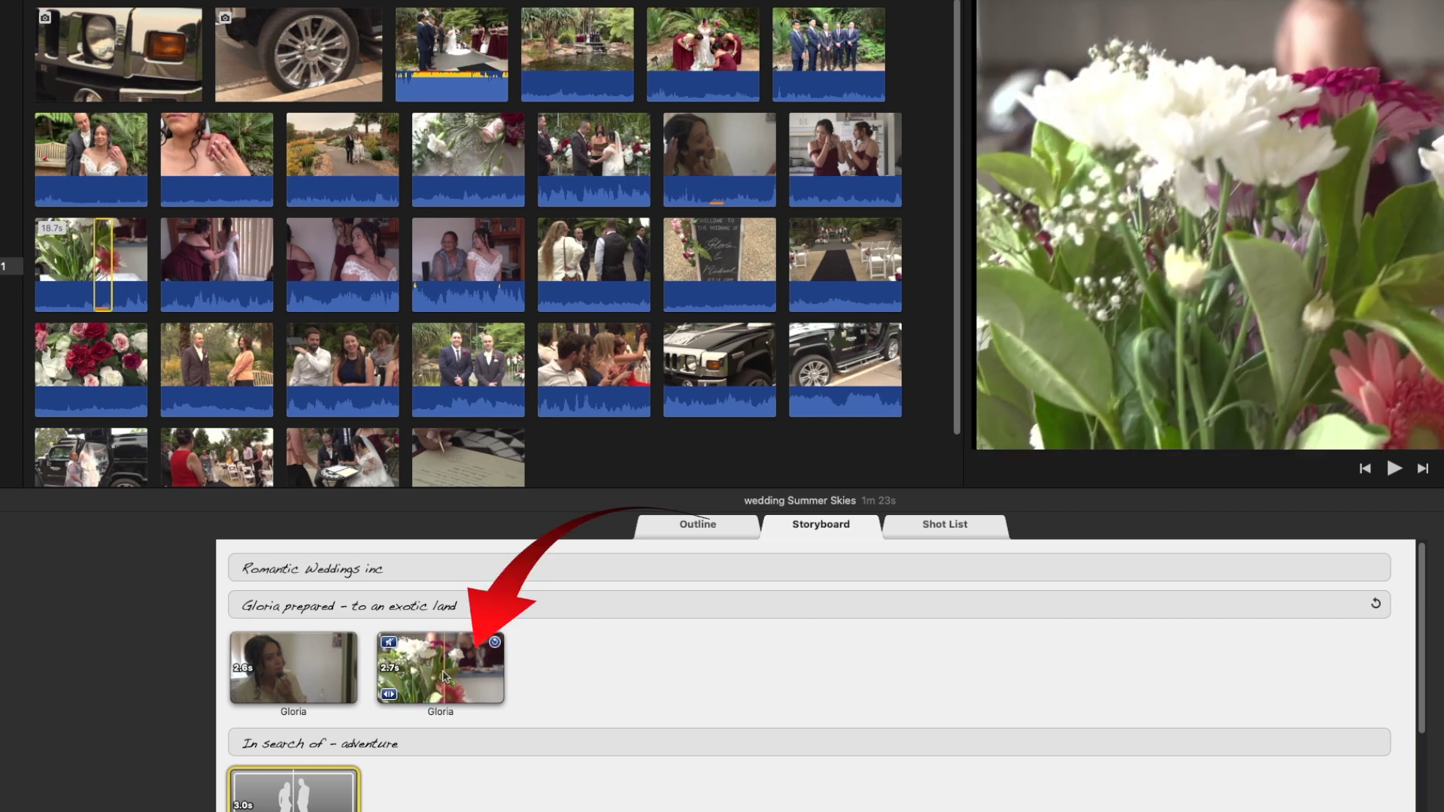
{"action": "scroll", "coordinate": [413, 670], "scroll_direction": "down", "scroll_amount": 2}
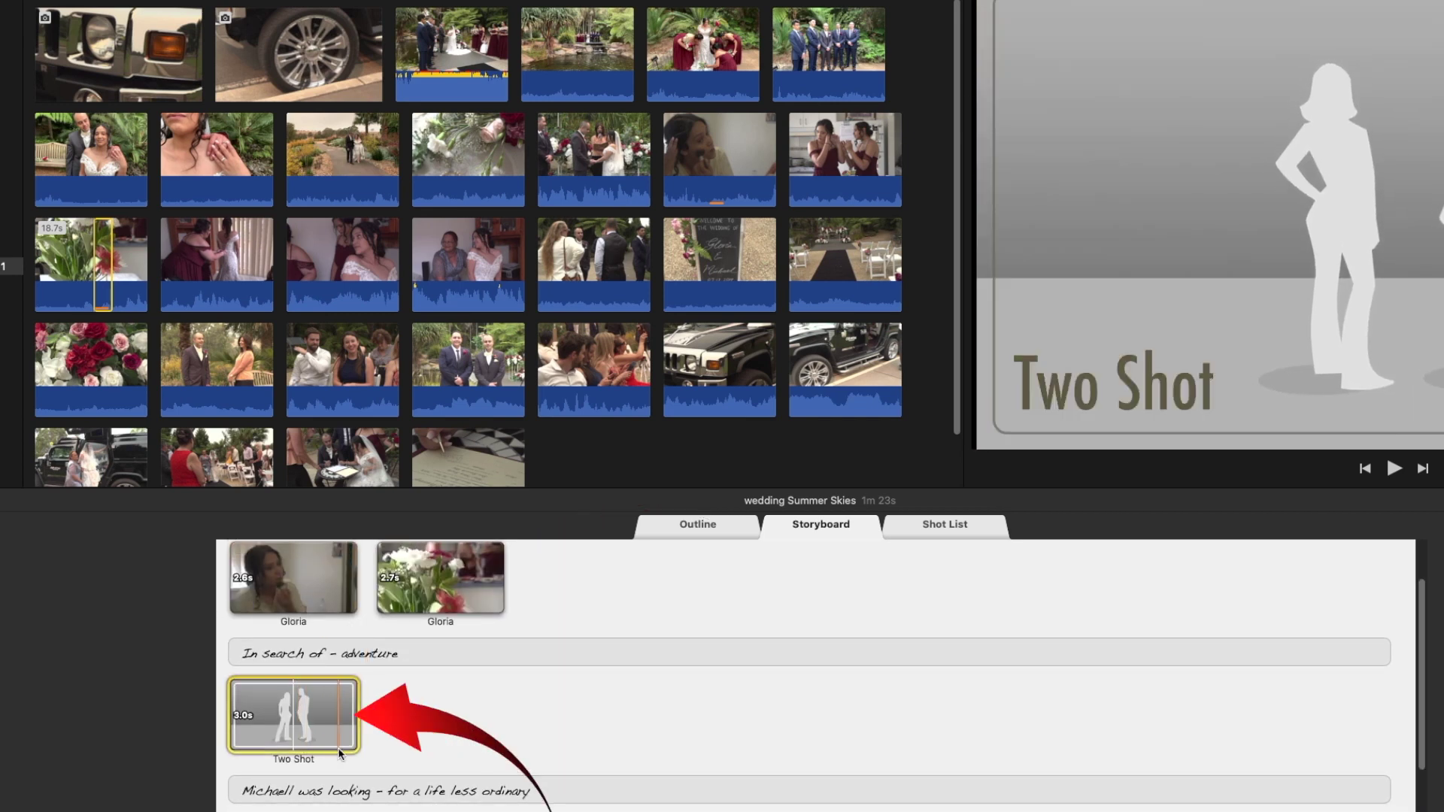
{"action": "scroll", "coordinate": [340, 753], "scroll_direction": "up", "scroll_amount": 2}
{"action": "mouse_move", "coordinate": [319, 655]}
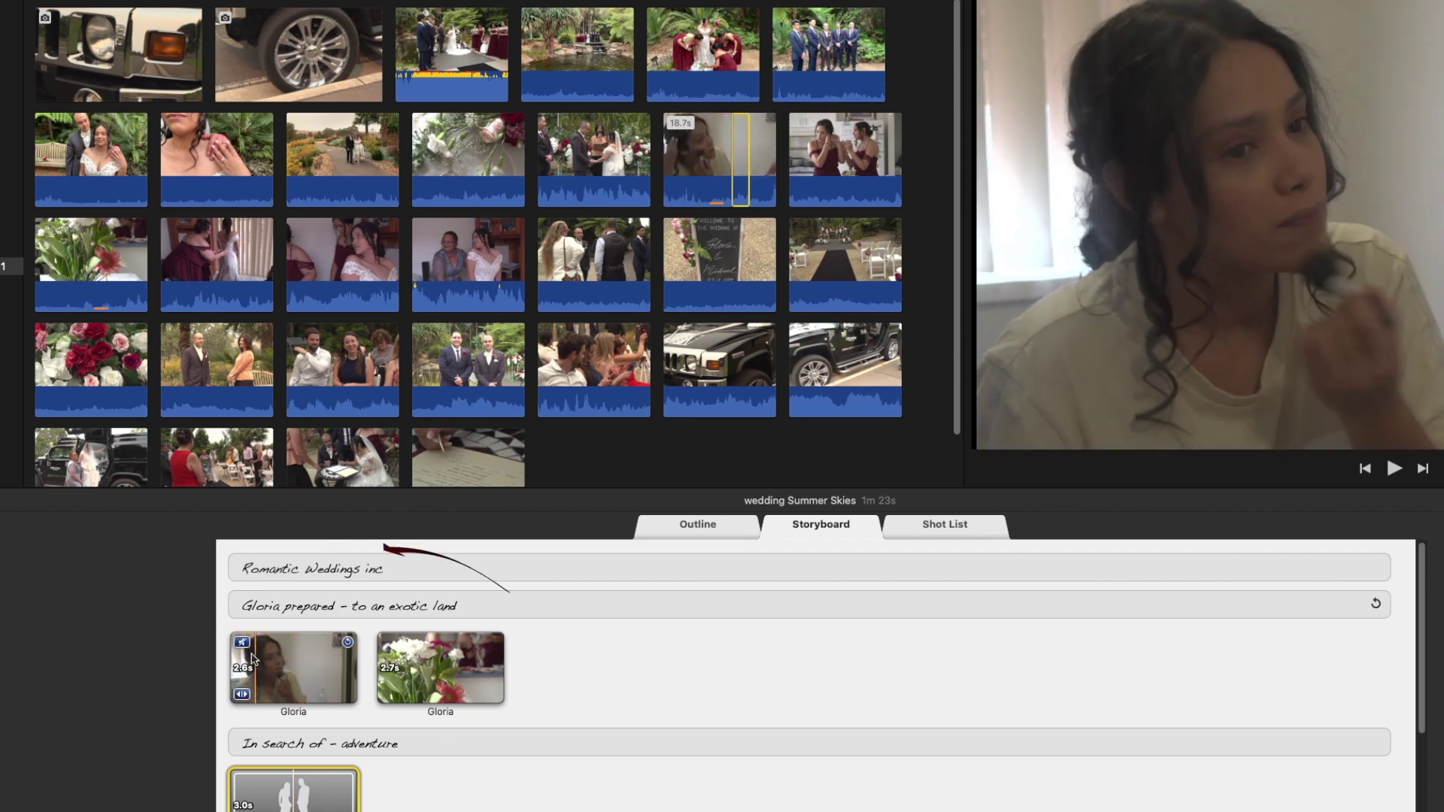
- Clear the first bride slot and refill it with the bride's shoulder-and-hair close-up
{"action": "left_click", "coordinate": [348, 644]}
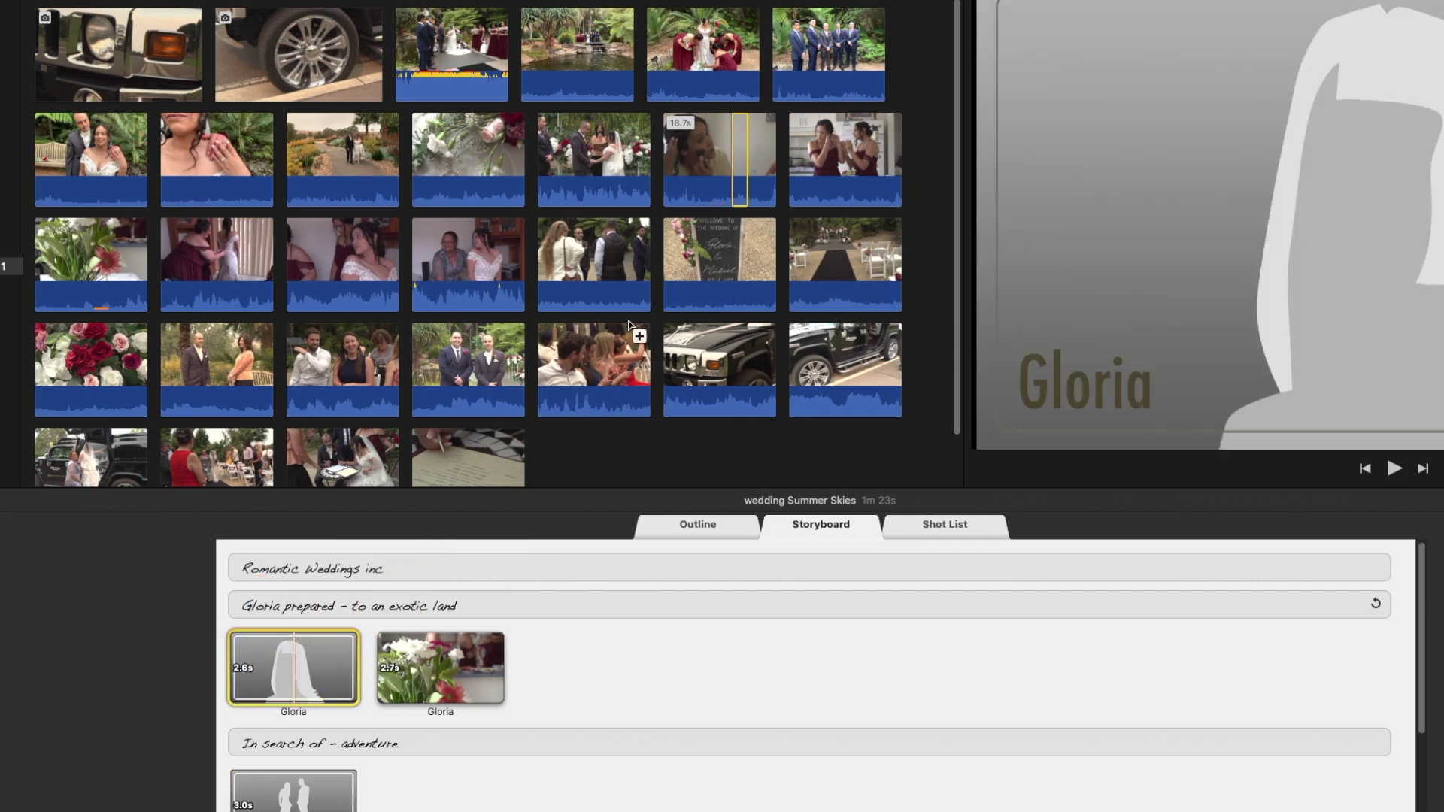
{"action": "left_click", "coordinate": [734, 148]}
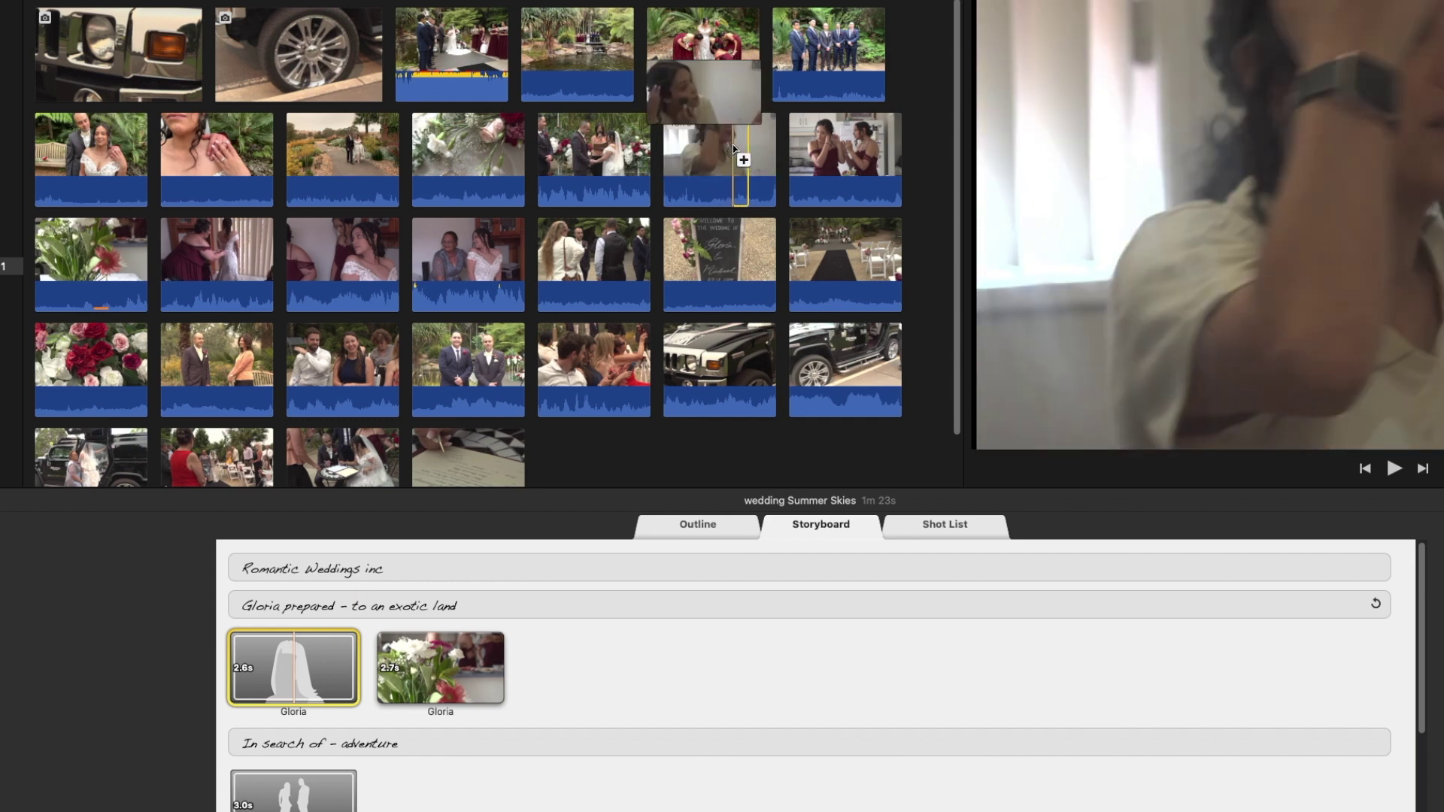
{"action": "left_click", "coordinate": [300, 669]}
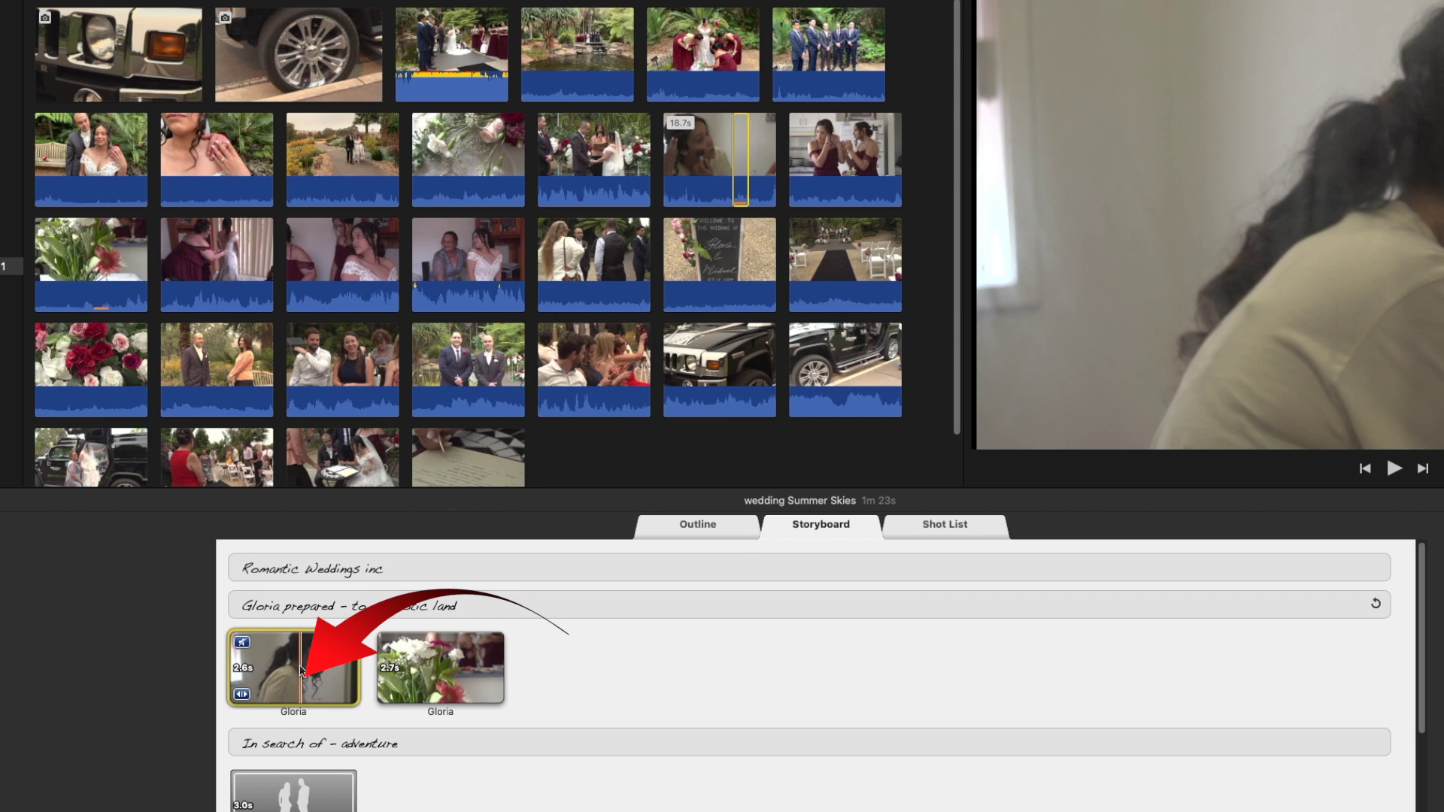
{"action": "left_click", "coordinate": [207, 143]}
{"action": "mouse_move", "coordinate": [293, 675]}
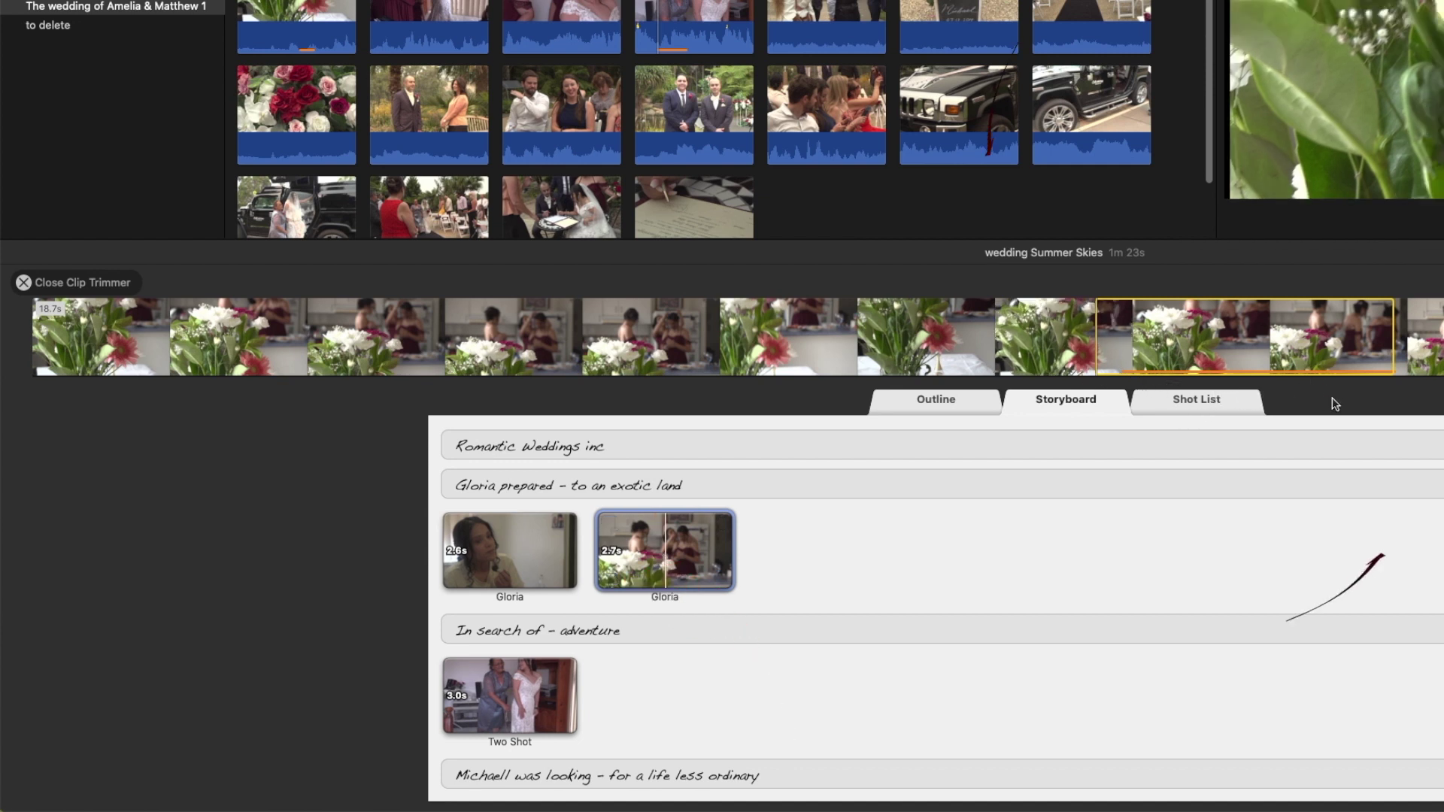
- Drag the flowers clip's selected range to the start of the footage
{"action": "mouse_move", "coordinate": [886, 348]}
{"action": "left_mouse_down"}
{"action": "mouse_move", "coordinate": [129, 322]}
{"action": "mouse_move", "coordinate": [387, 331]}
{"action": "left_mouse_up"}
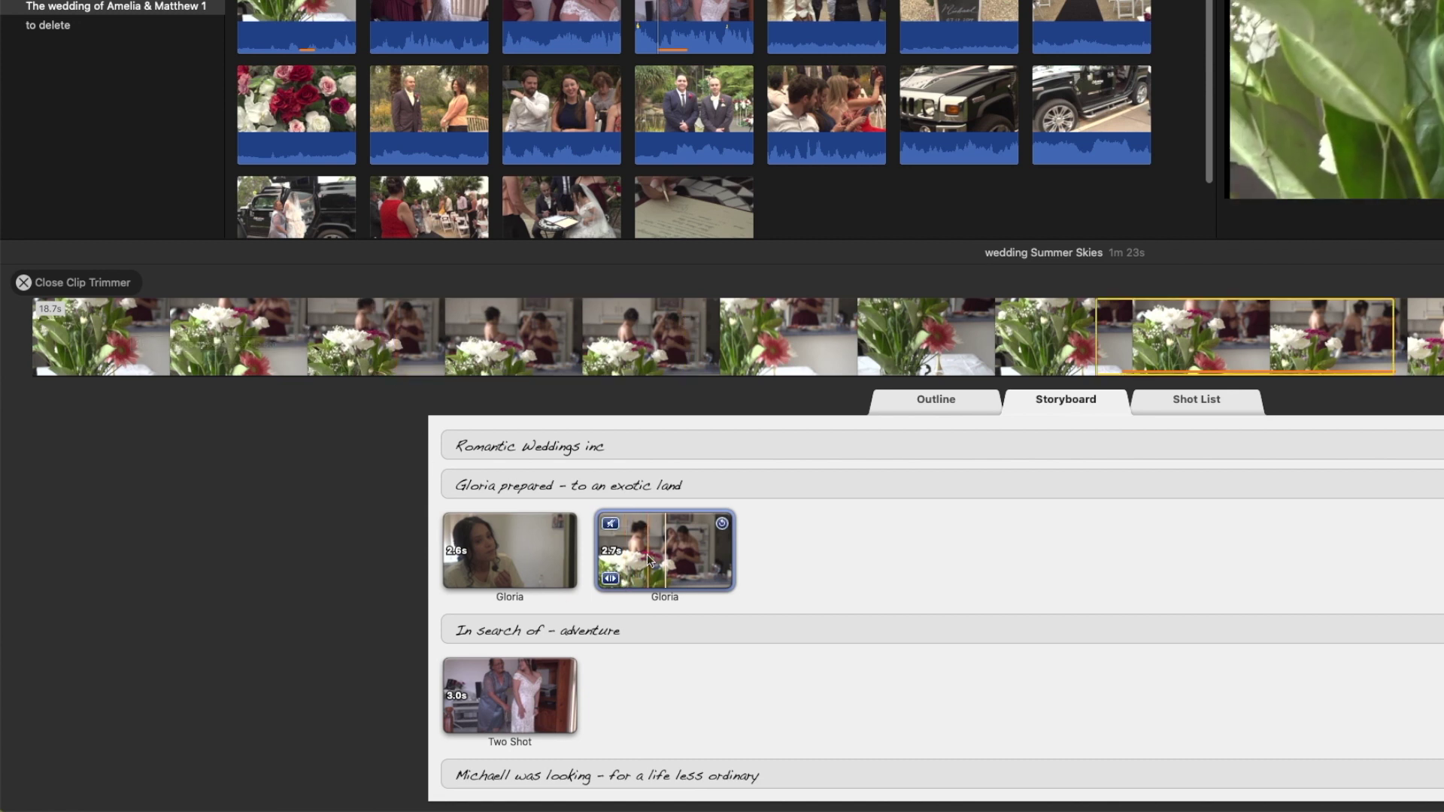
{"action": "scroll", "coordinate": [663, 549], "scroll_direction": "down", "scroll_amount": 2}
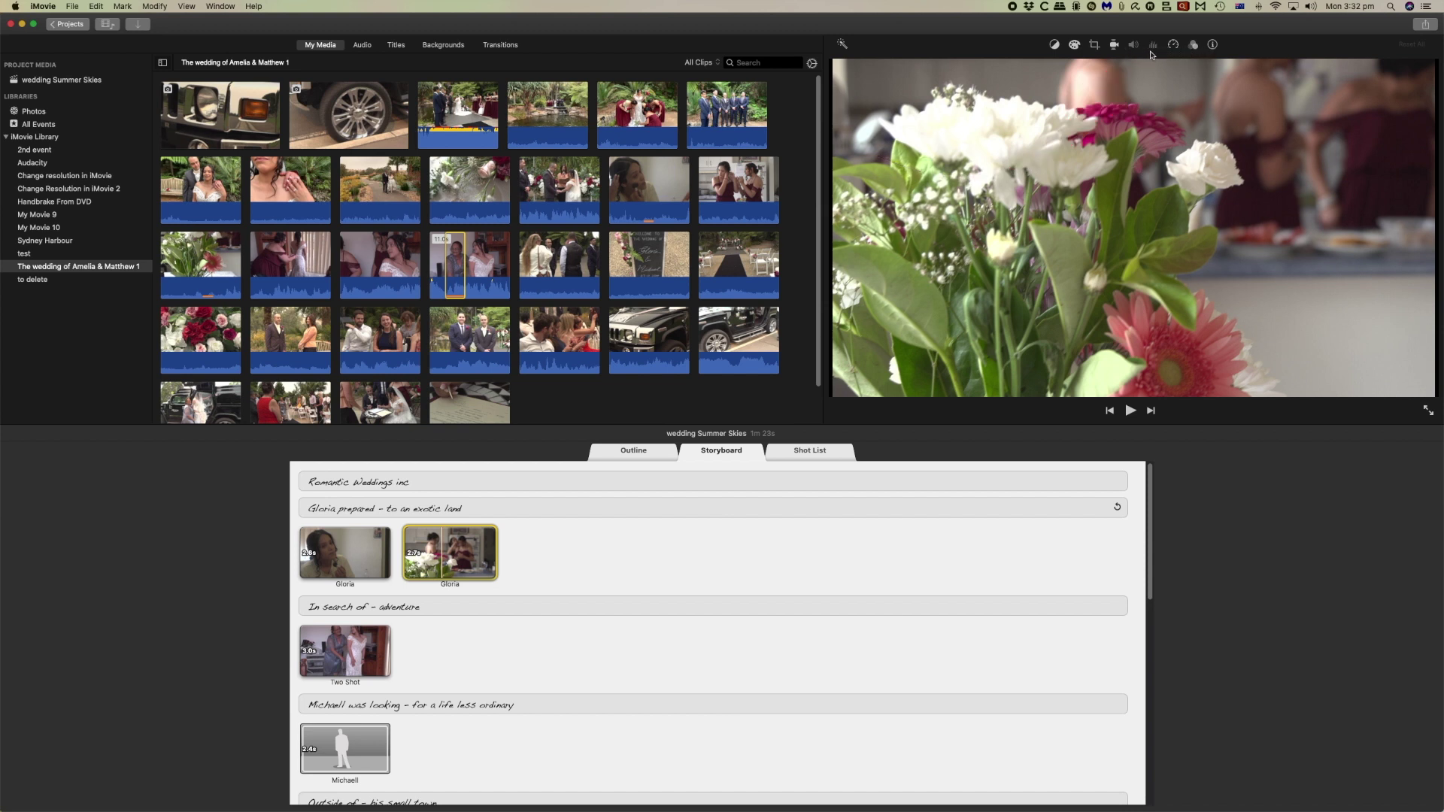
- Brighten the flowers clip's midtones and turn on Stabilize Shaky Video
{"action": "left_click", "coordinate": [1075, 45]}
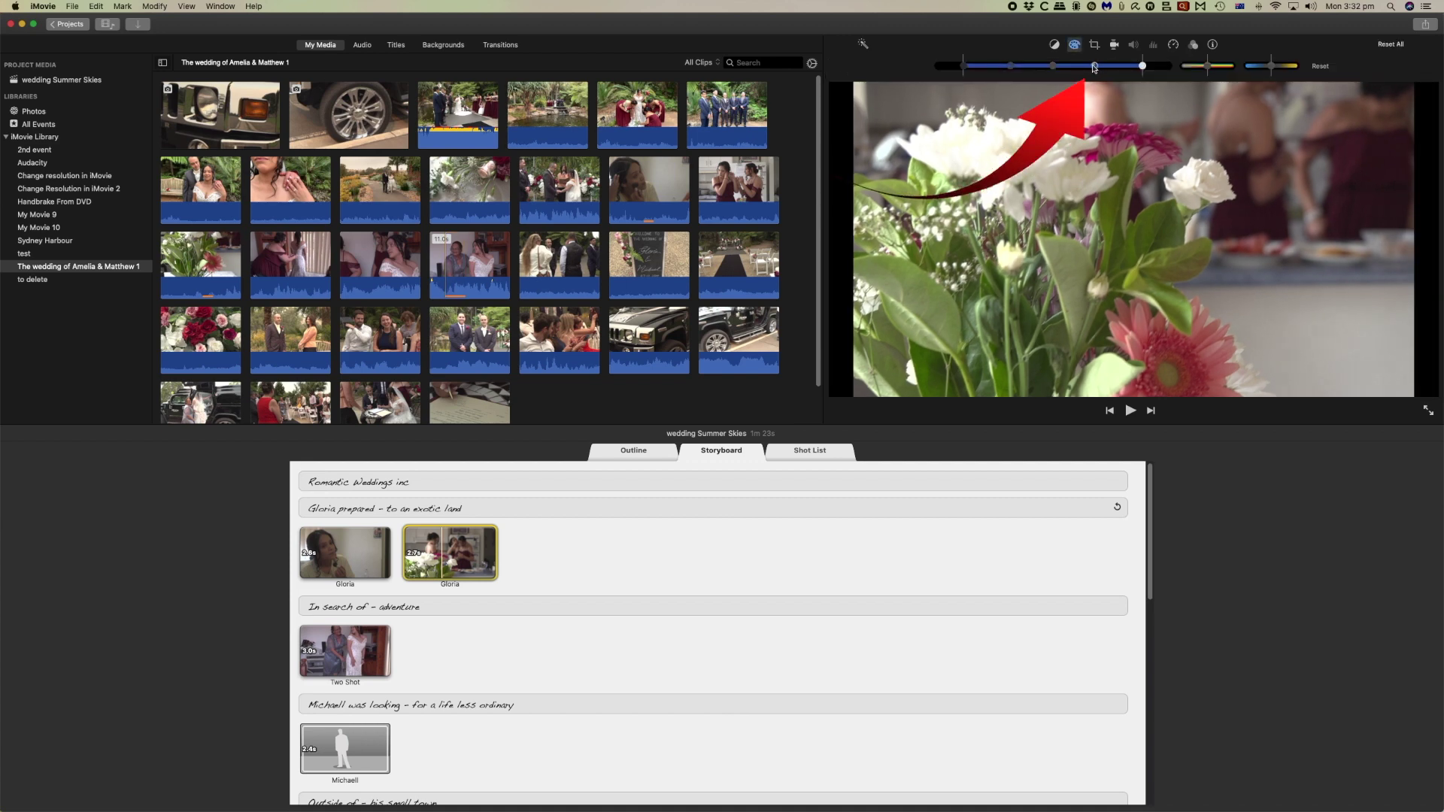
{"action": "left_click_drag", "start_coordinate": [1096, 68], "coordinate": [1071, 67]}
{"action": "left_click", "coordinate": [1114, 45]}
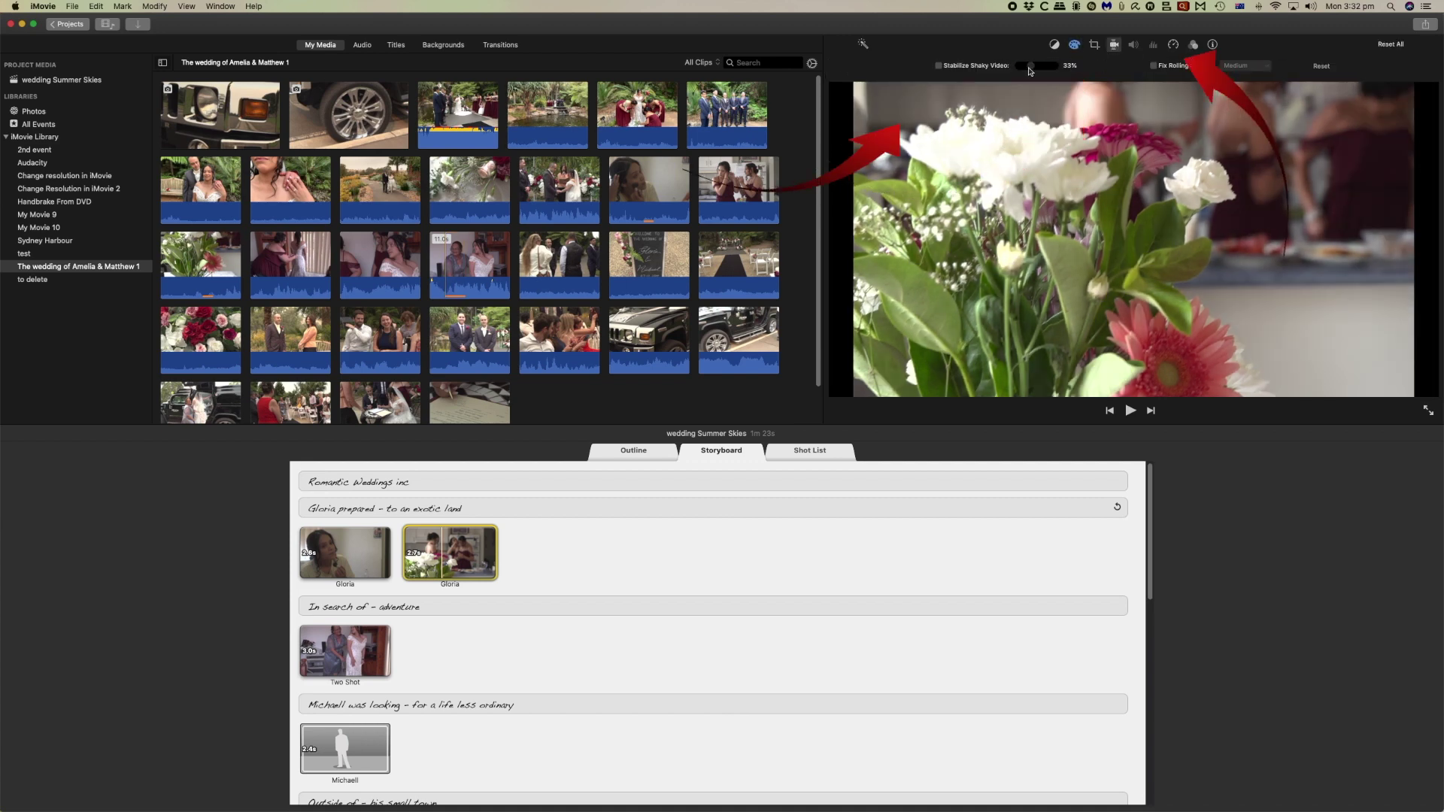
{"action": "left_click", "coordinate": [938, 67]}
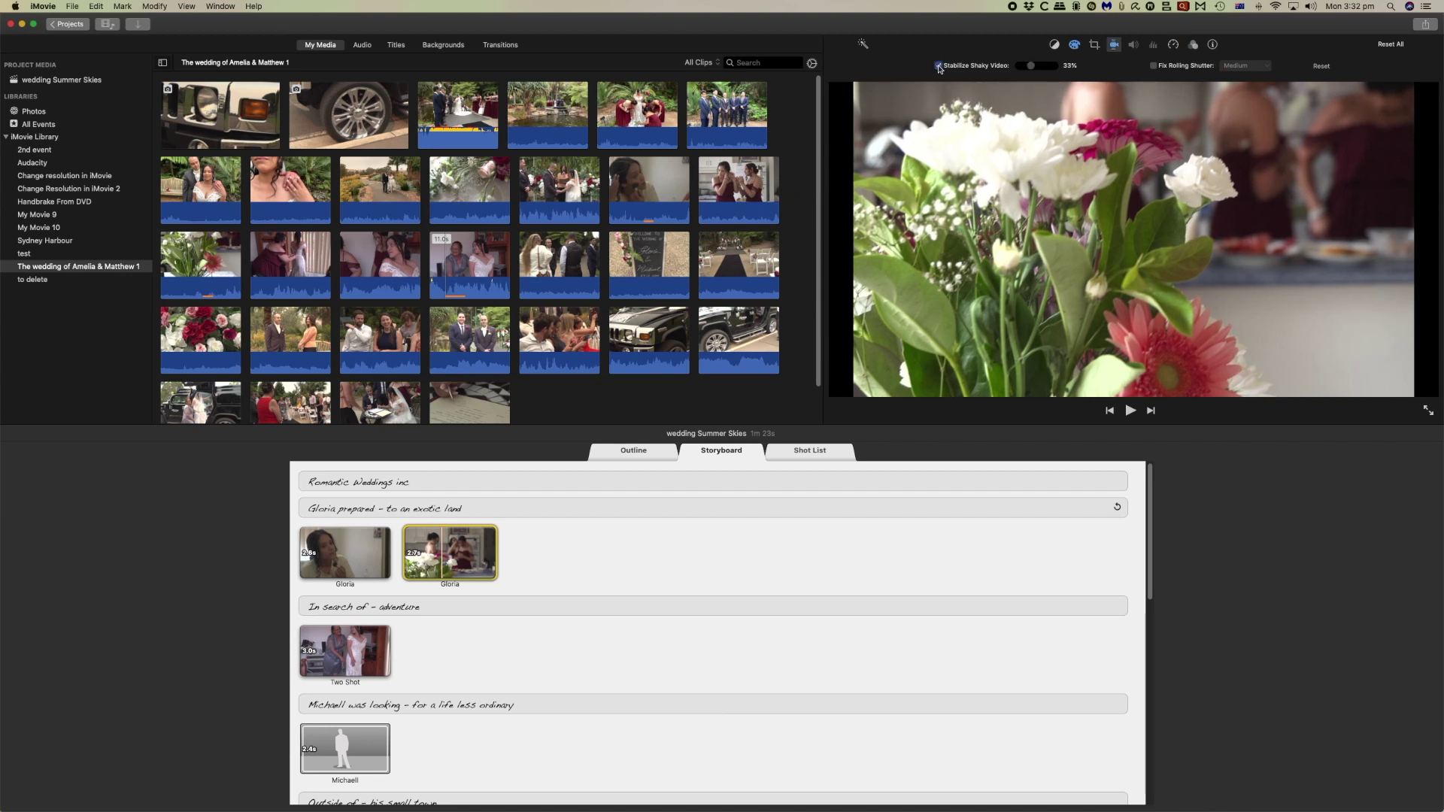
- Browse the Color Balance and Clip Filter options
{"action": "left_click", "coordinate": [1054, 44]}
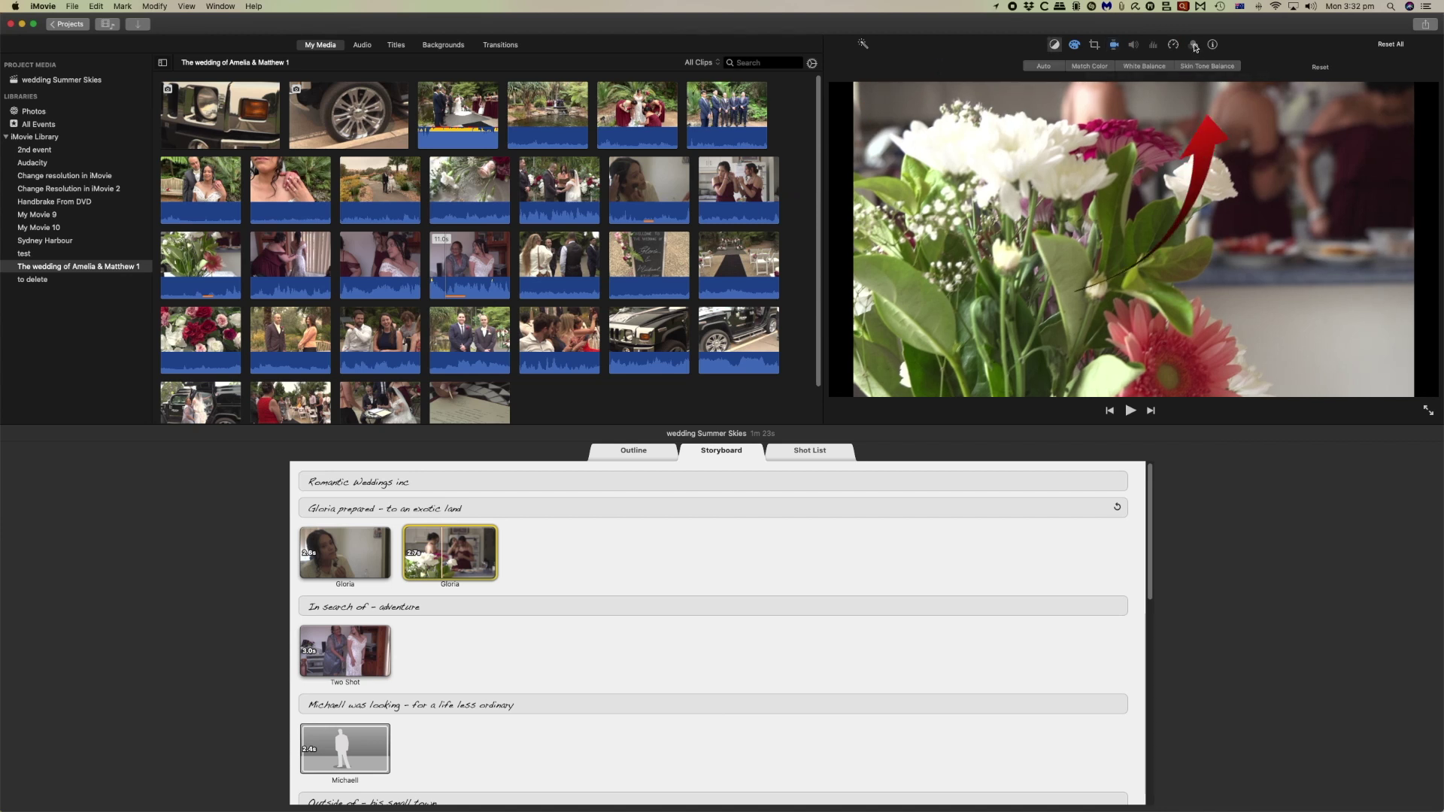
{"action": "left_click", "coordinate": [1194, 45]}
{"action": "left_click", "coordinate": [1049, 66]}
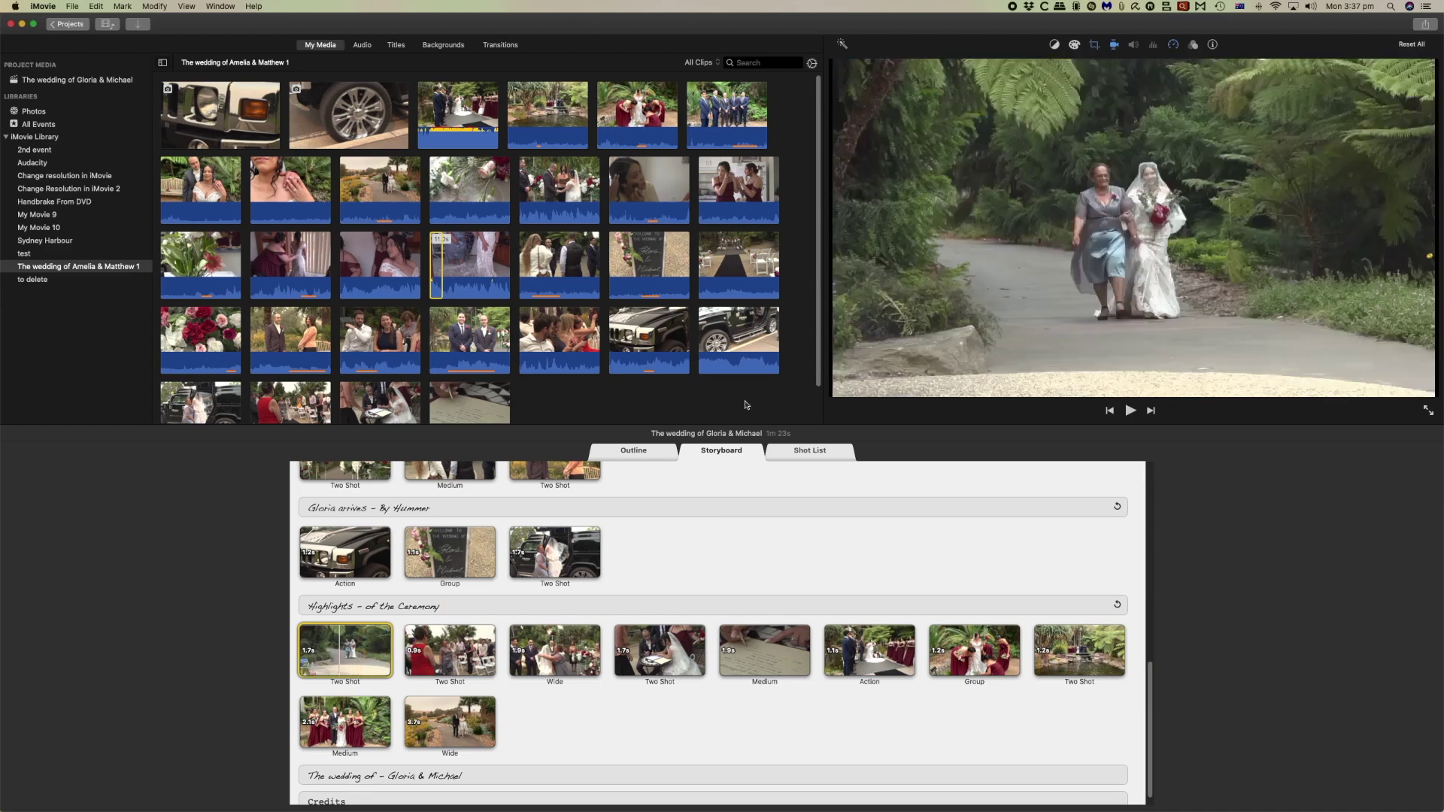
- Play the ceremony highlights and stop on the register-signing clip
{"action": "key", "text": "super+r"}
{"action": "key", "text": "space"}
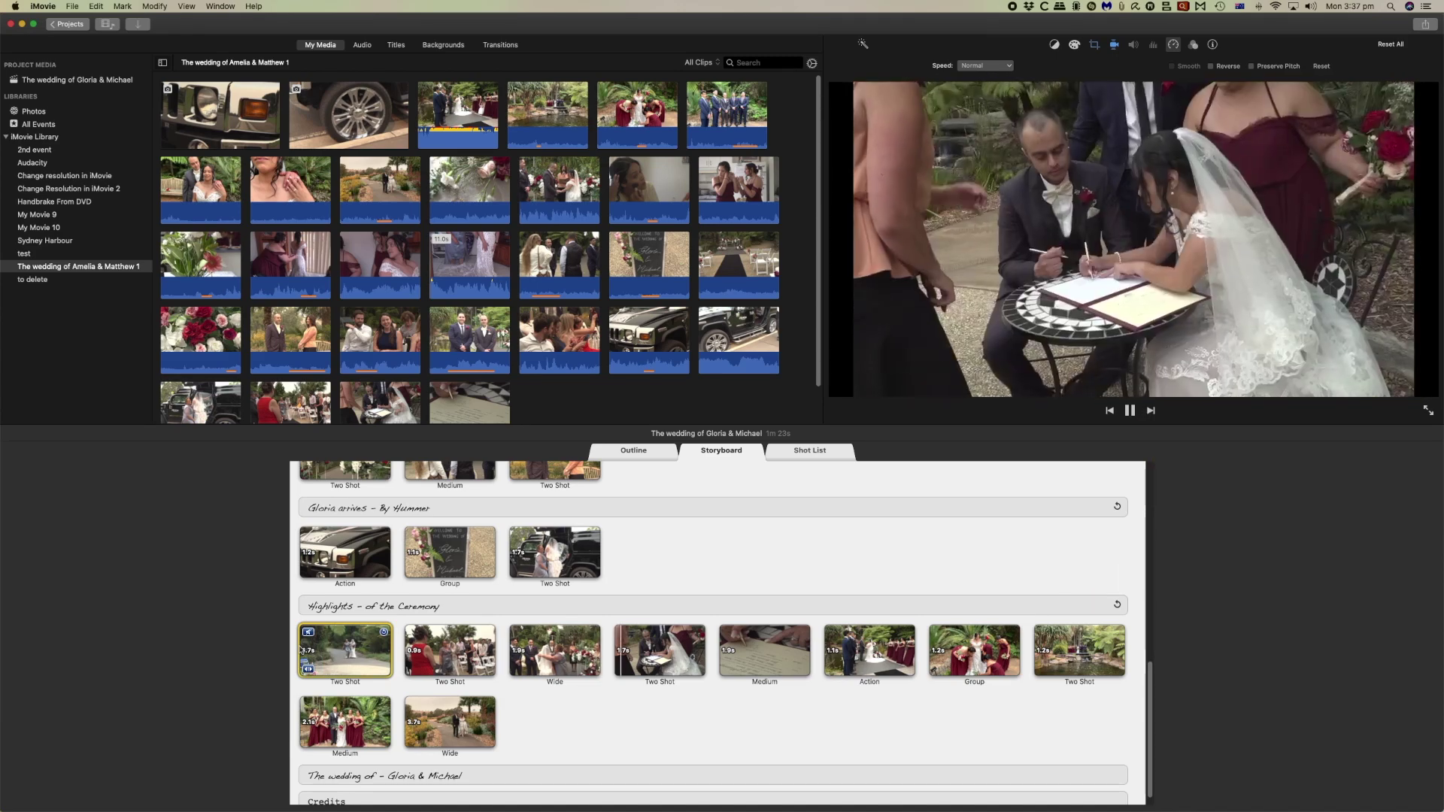
{"action": "key", "text": "space"}
{"action": "key", "text": "super+r"}
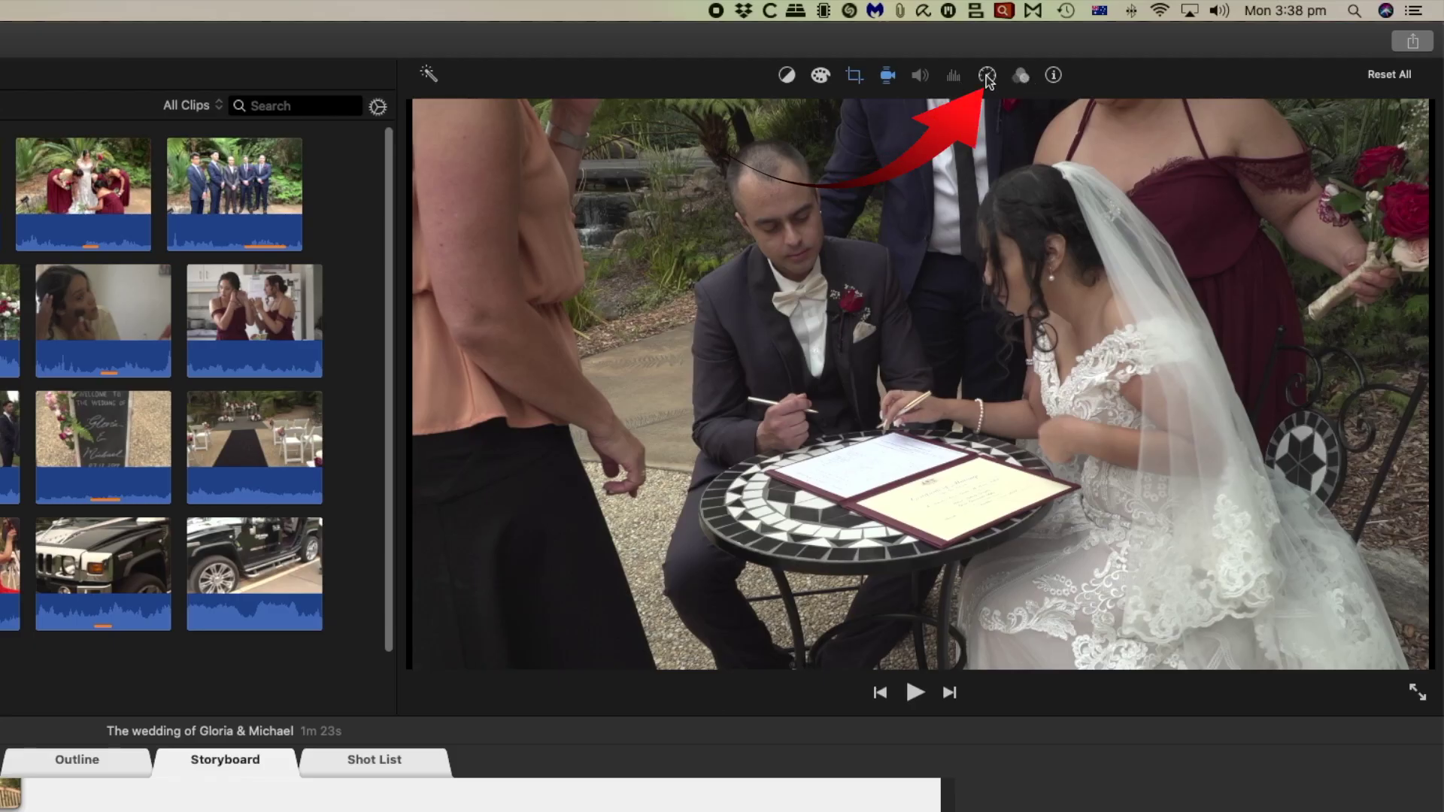
- Set the signing clip to Slow at 25% speed and play it back
{"action": "left_click", "coordinate": [1173, 45]}
{"action": "left_click", "coordinate": [708, 113]}
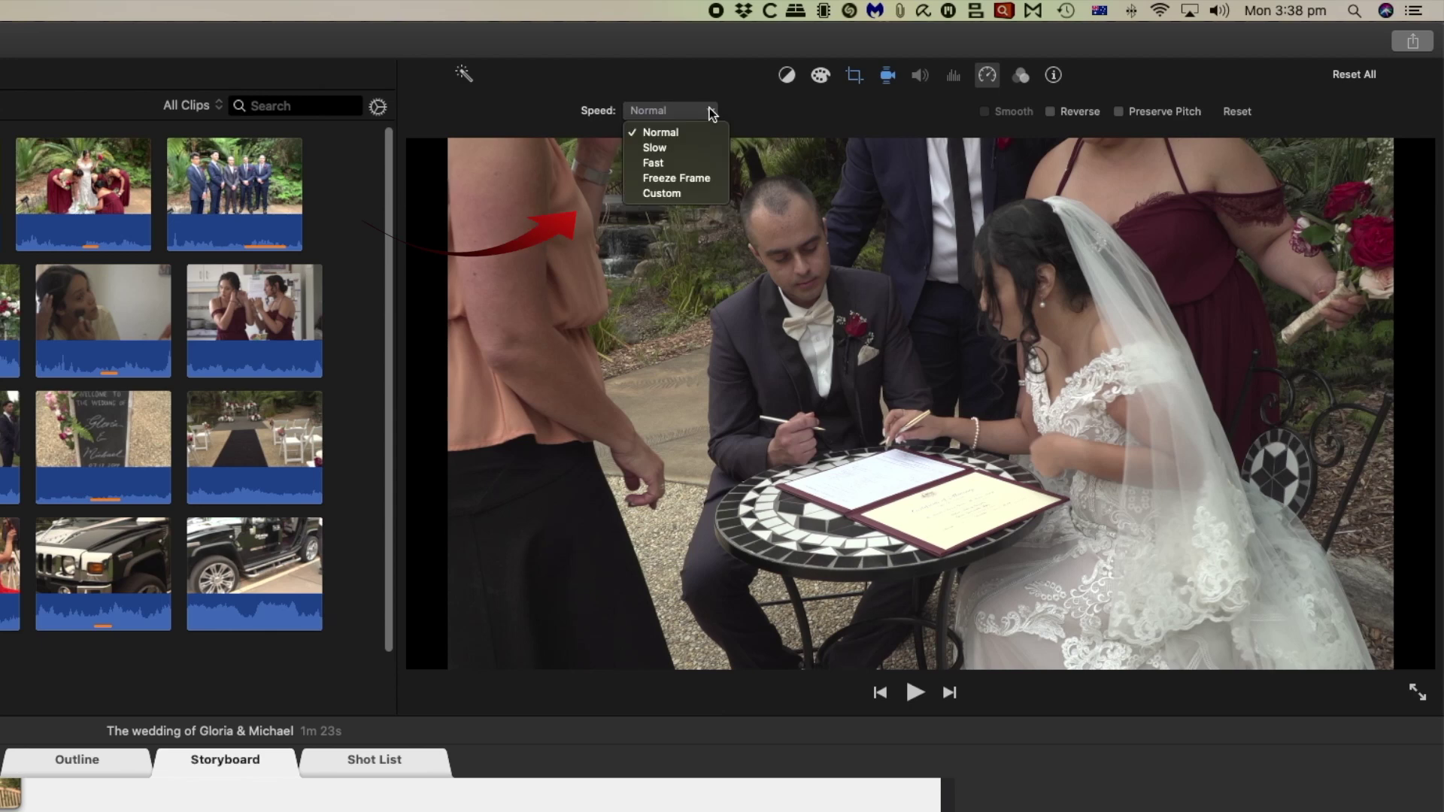
{"action": "left_click", "coordinate": [678, 147]}
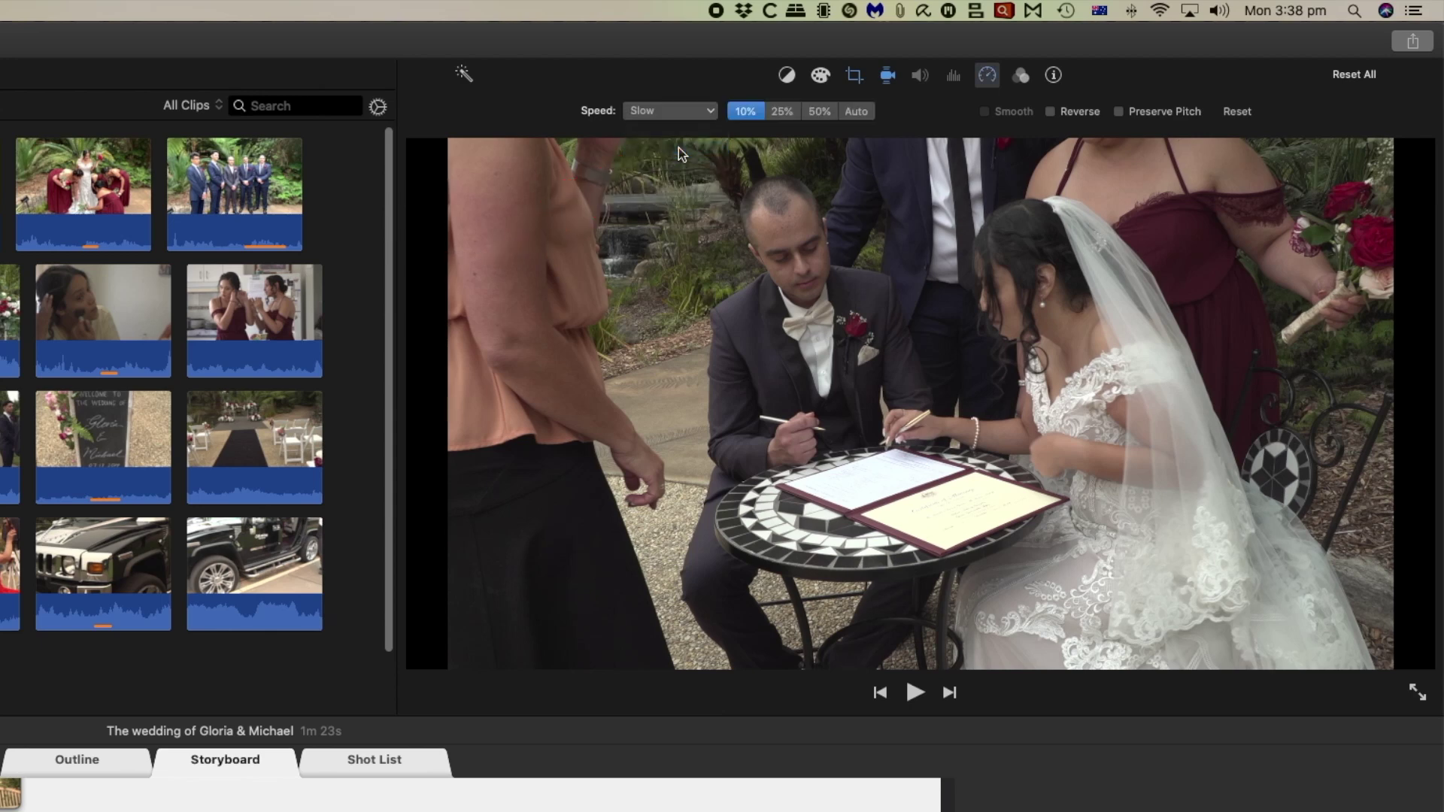
{"action": "left_click", "coordinate": [783, 113]}
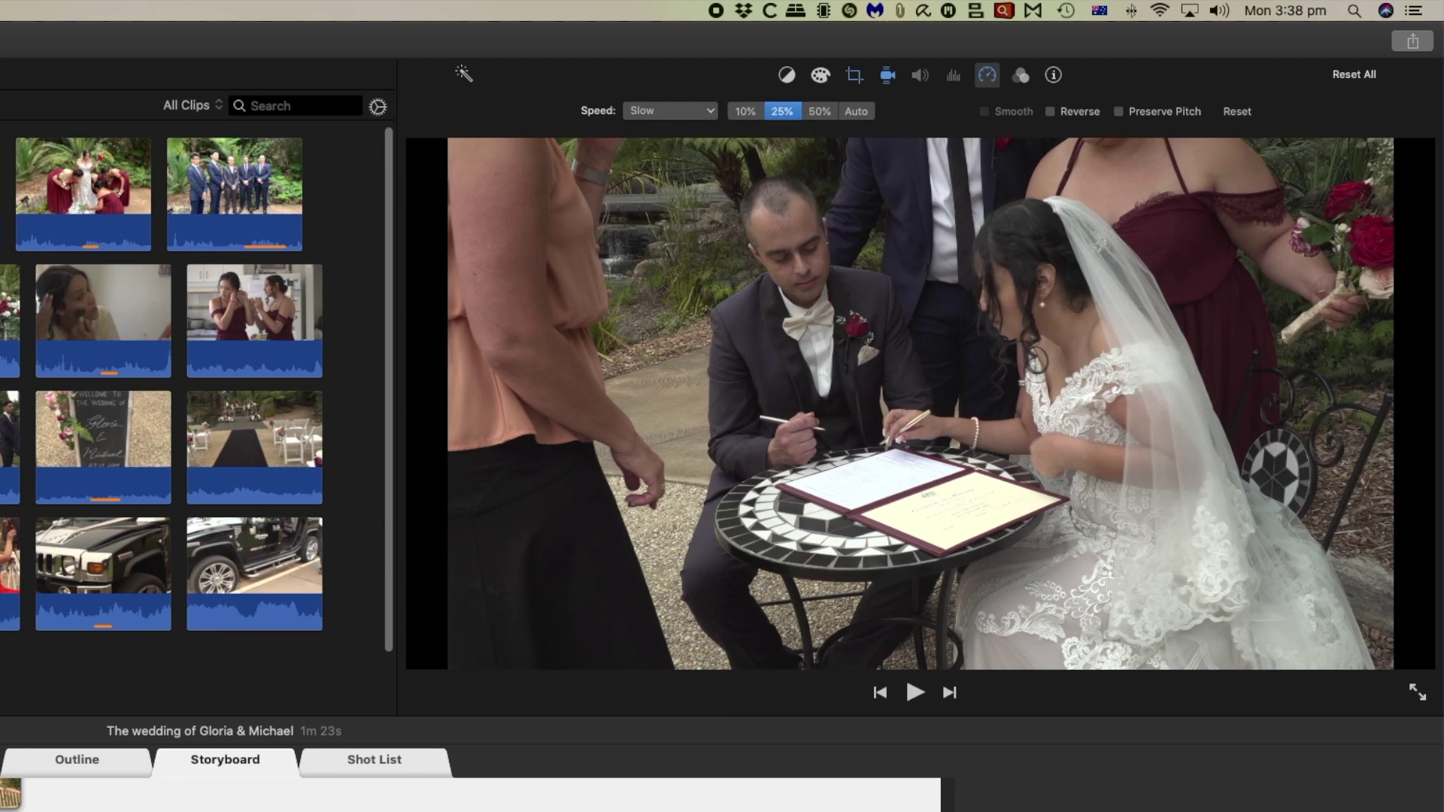
{"action": "key", "text": "space"}
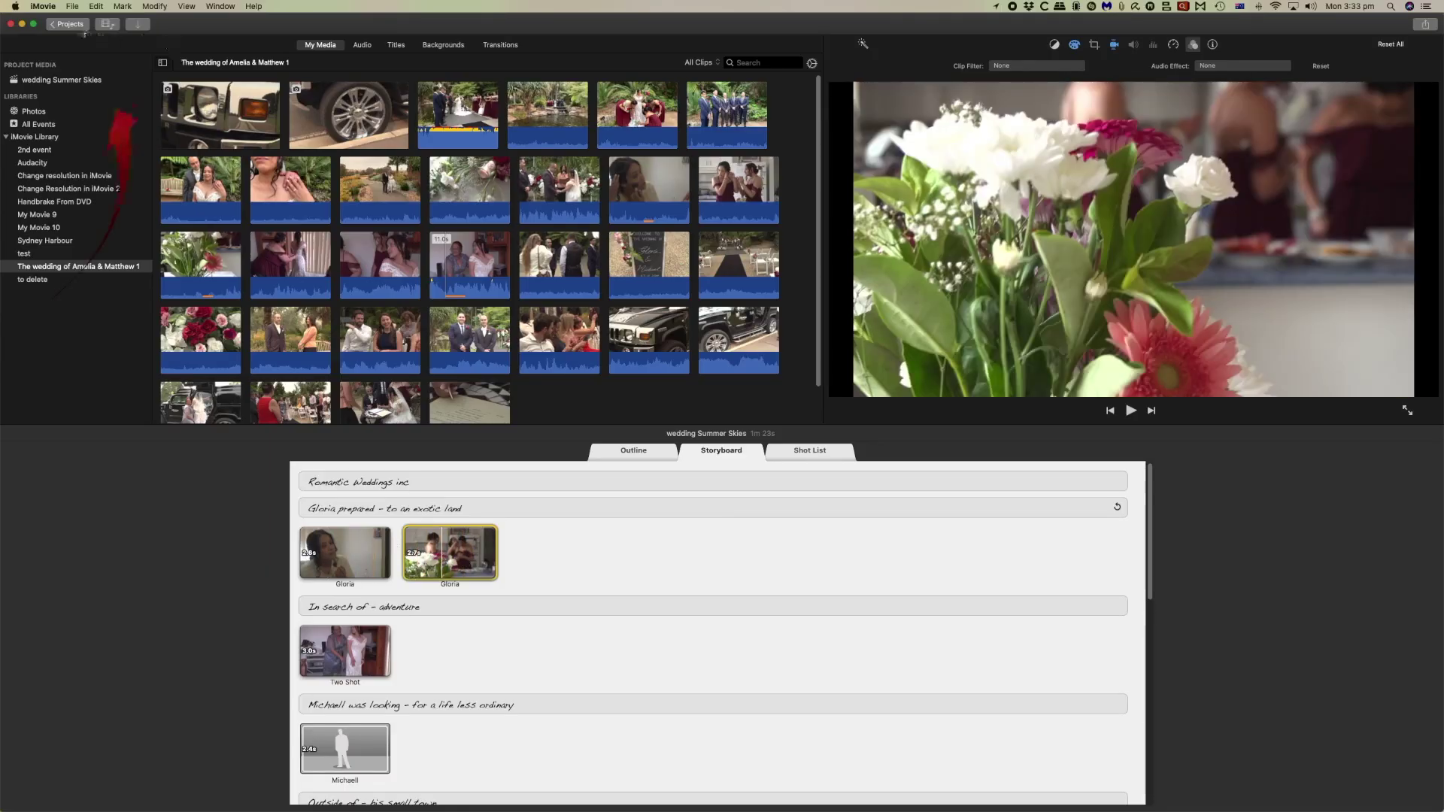
- Return to Projects keeping the name 'wedding Summer Skies', then open the couple's wedding trailer project
{"action": "left_click", "coordinate": [70, 23]}
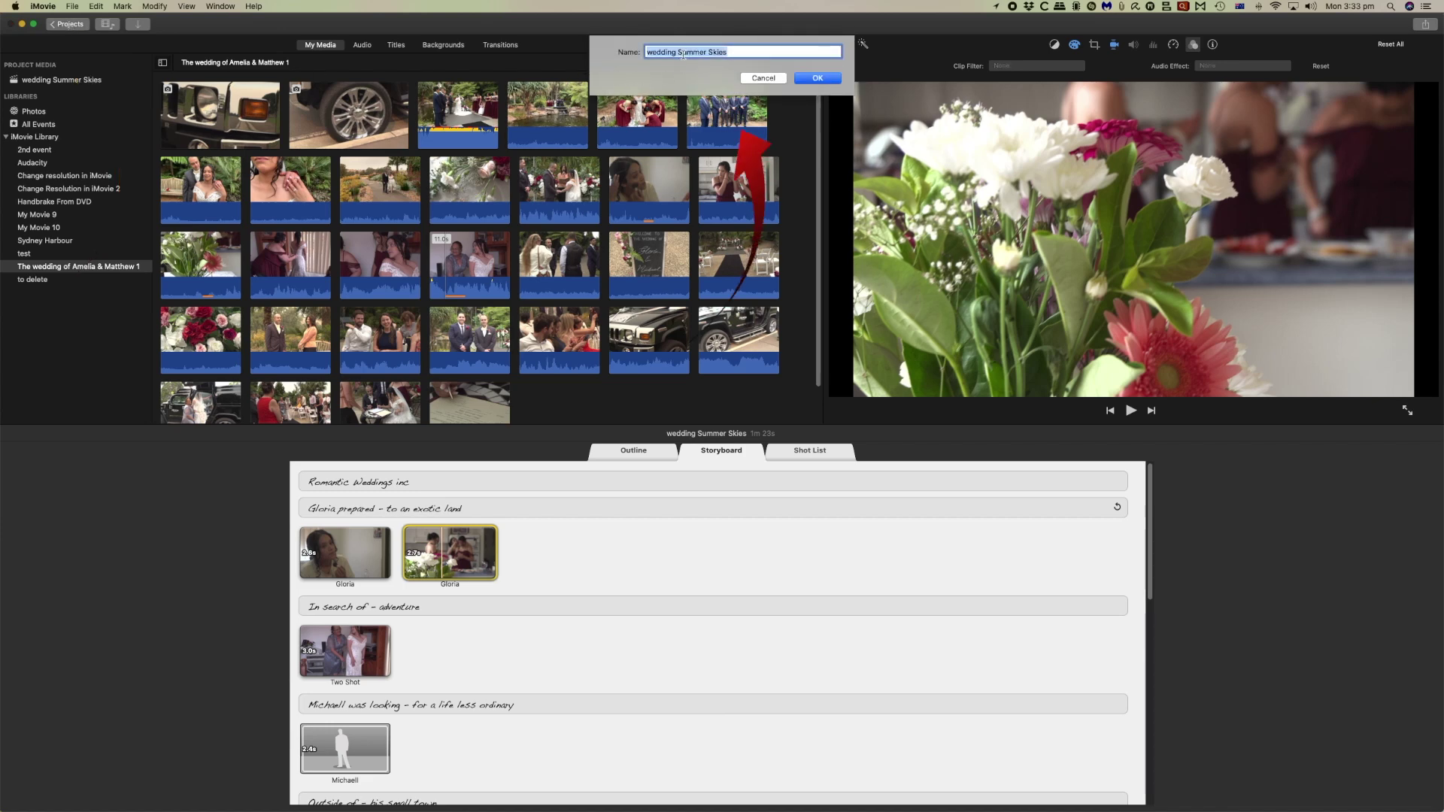
{"action": "key", "text": "Return"}
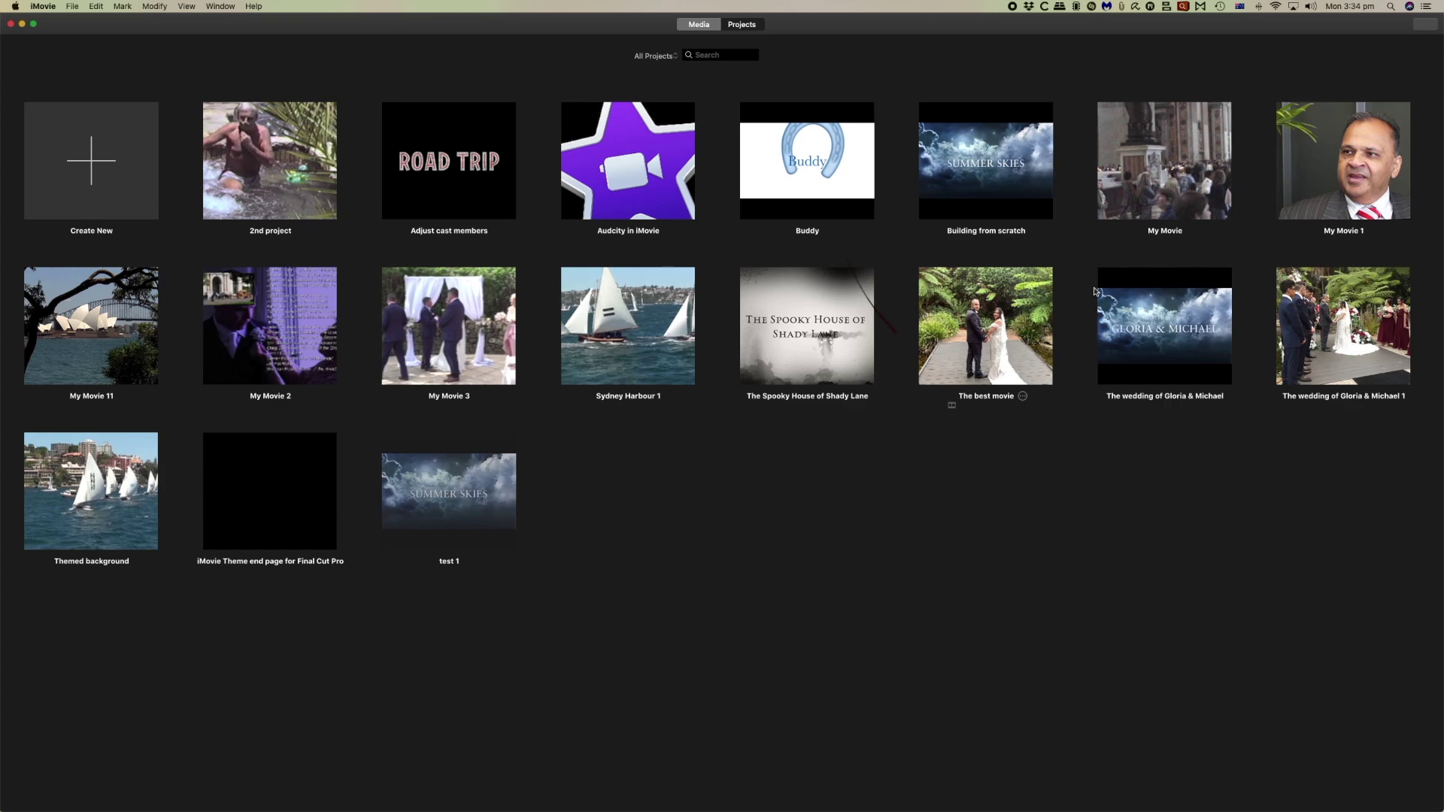
{"action": "double_click", "coordinate": [1188, 339]}
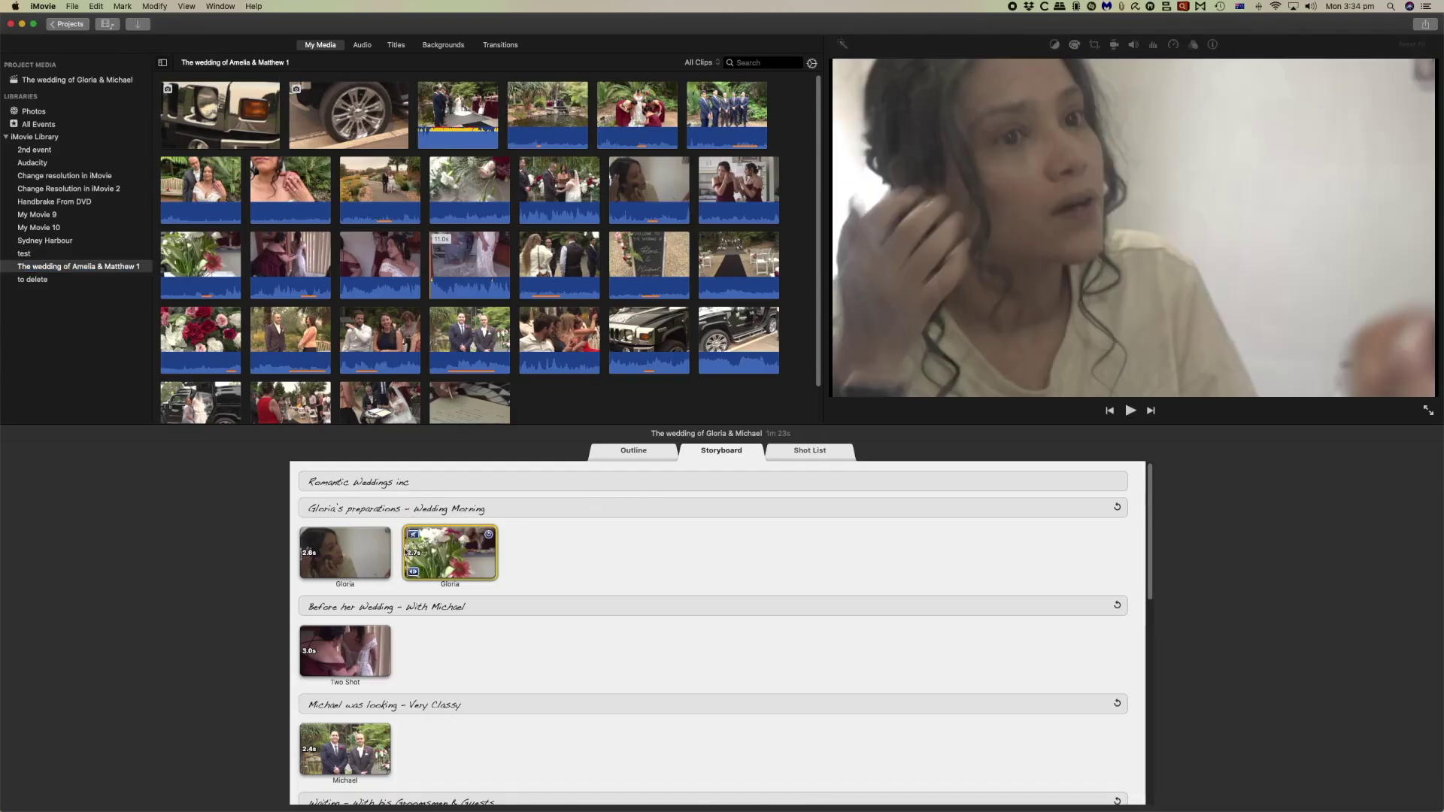
{"action": "scroll", "coordinate": [406, 549], "scroll_direction": "down", "scroll_amount": 5}
{"action": "scroll", "coordinate": [404, 551], "scroll_direction": "down", "scroll_amount": 1}
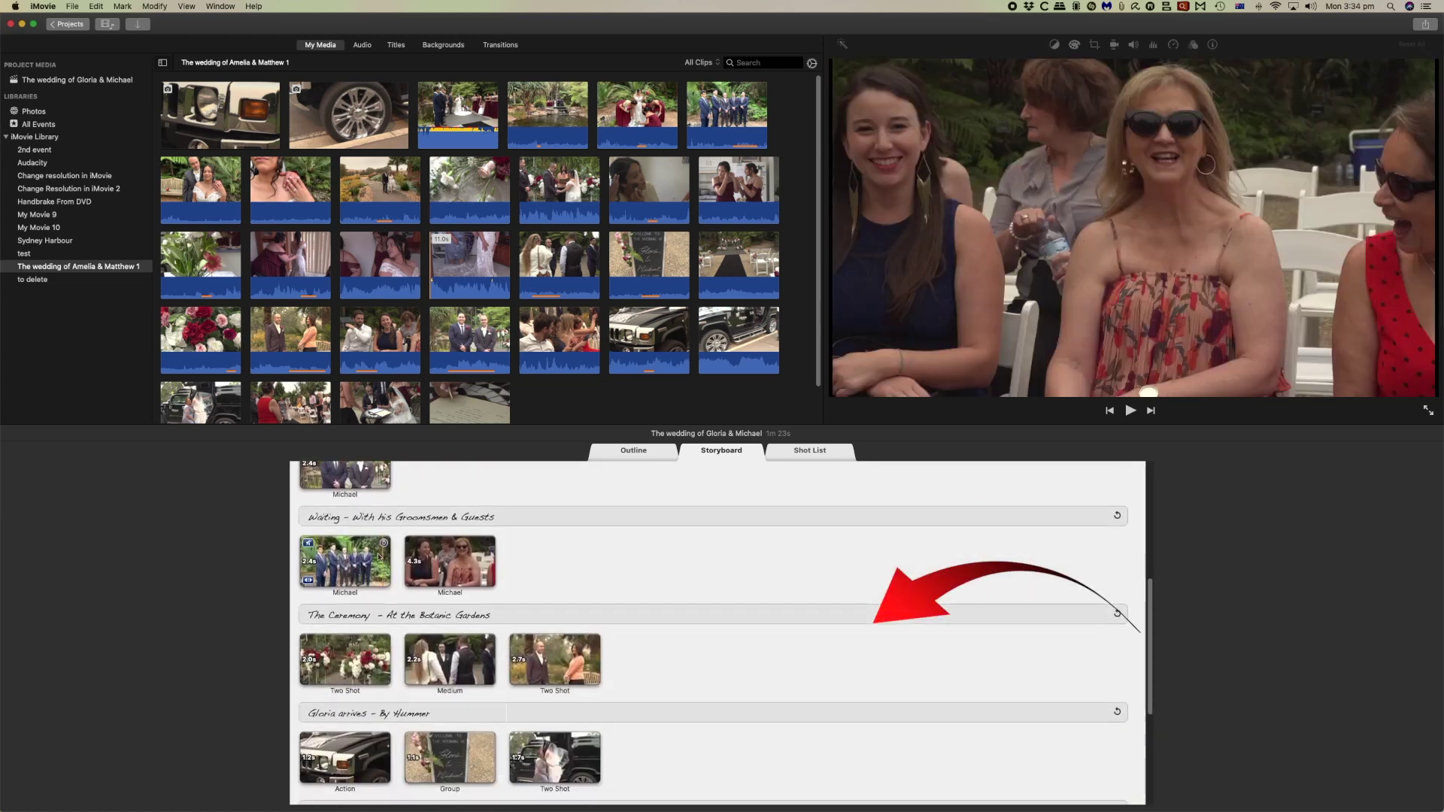
{"action": "scroll", "coordinate": [381, 557], "scroll_direction": "up", "scroll_amount": 6}
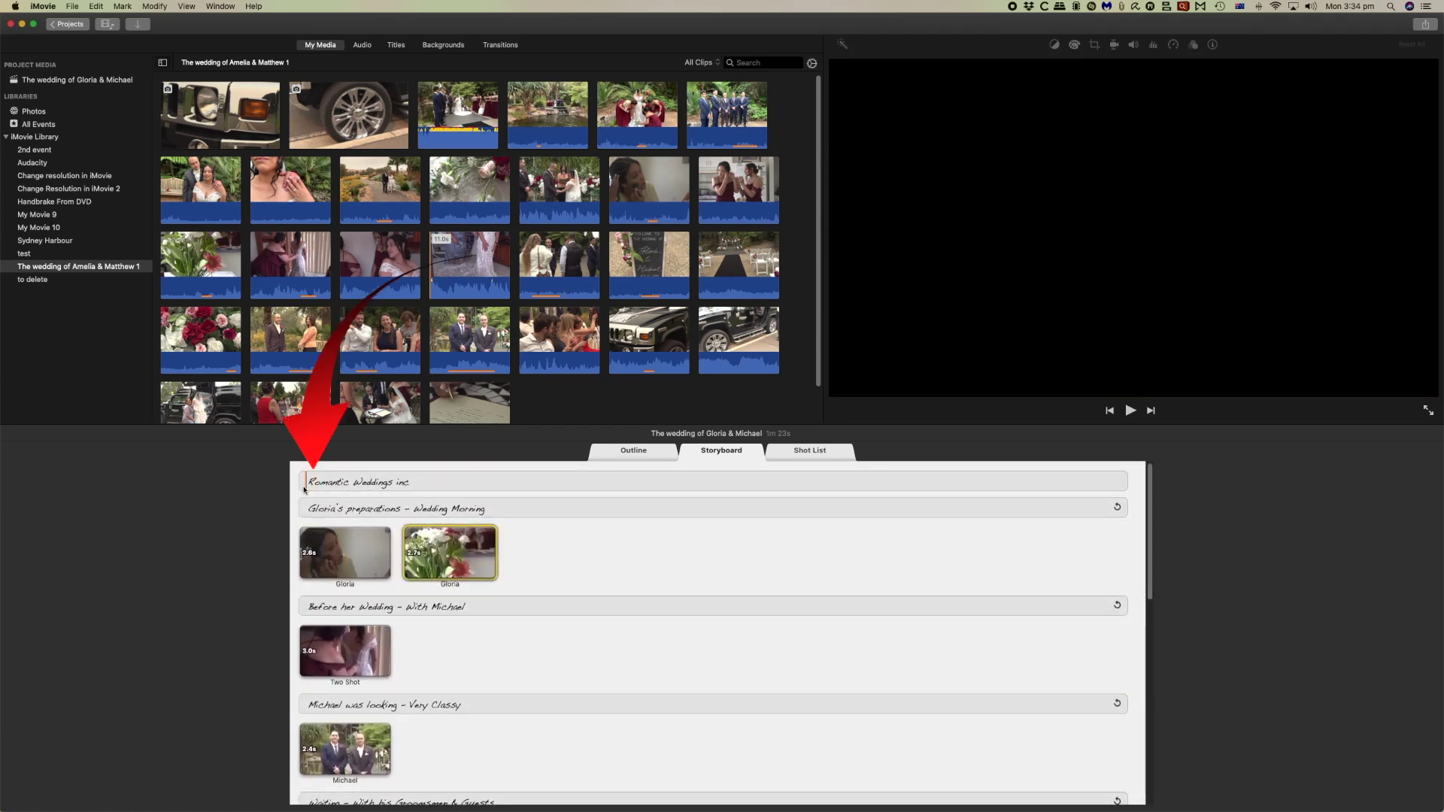
{"action": "key", "text": "space"}
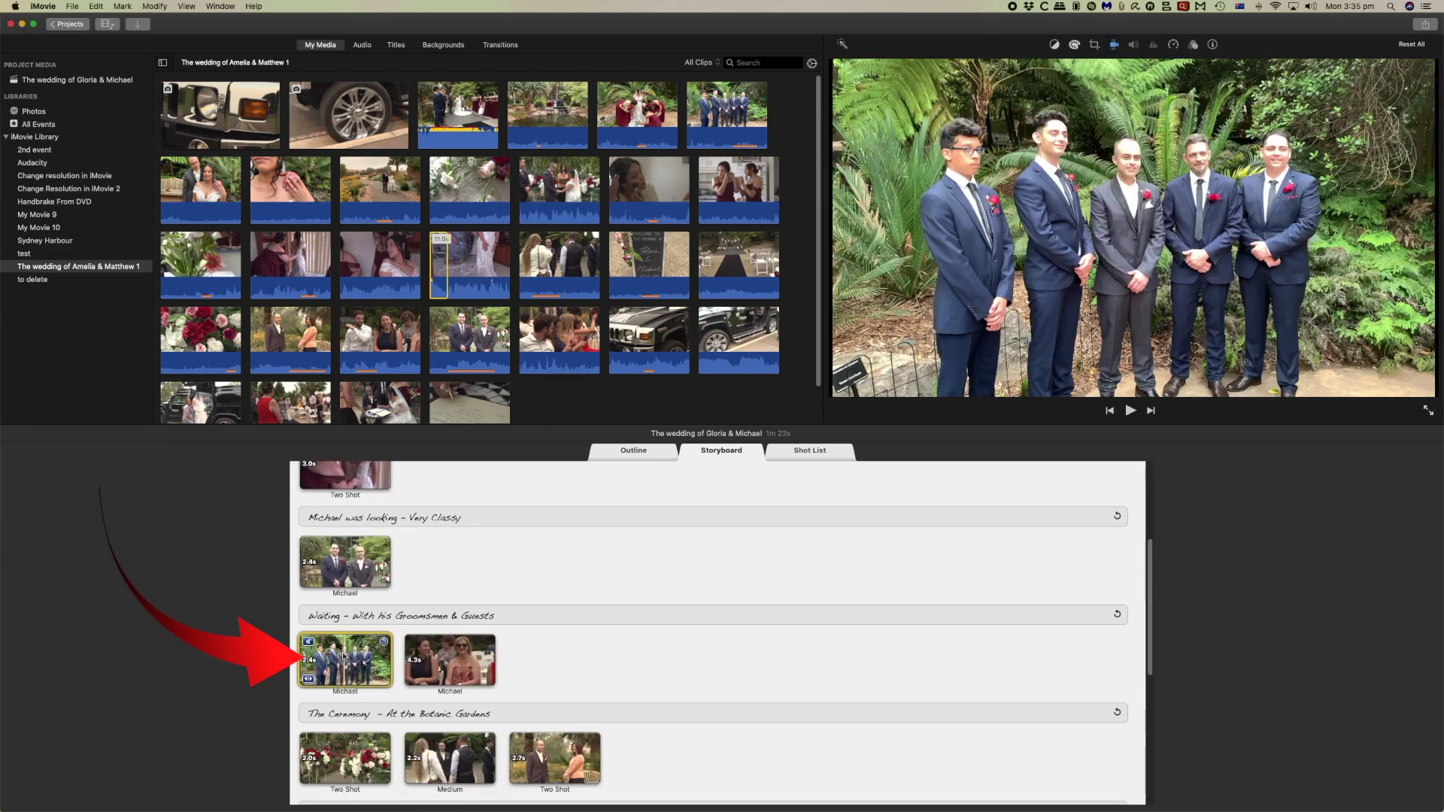
{"action": "key", "text": "space"}
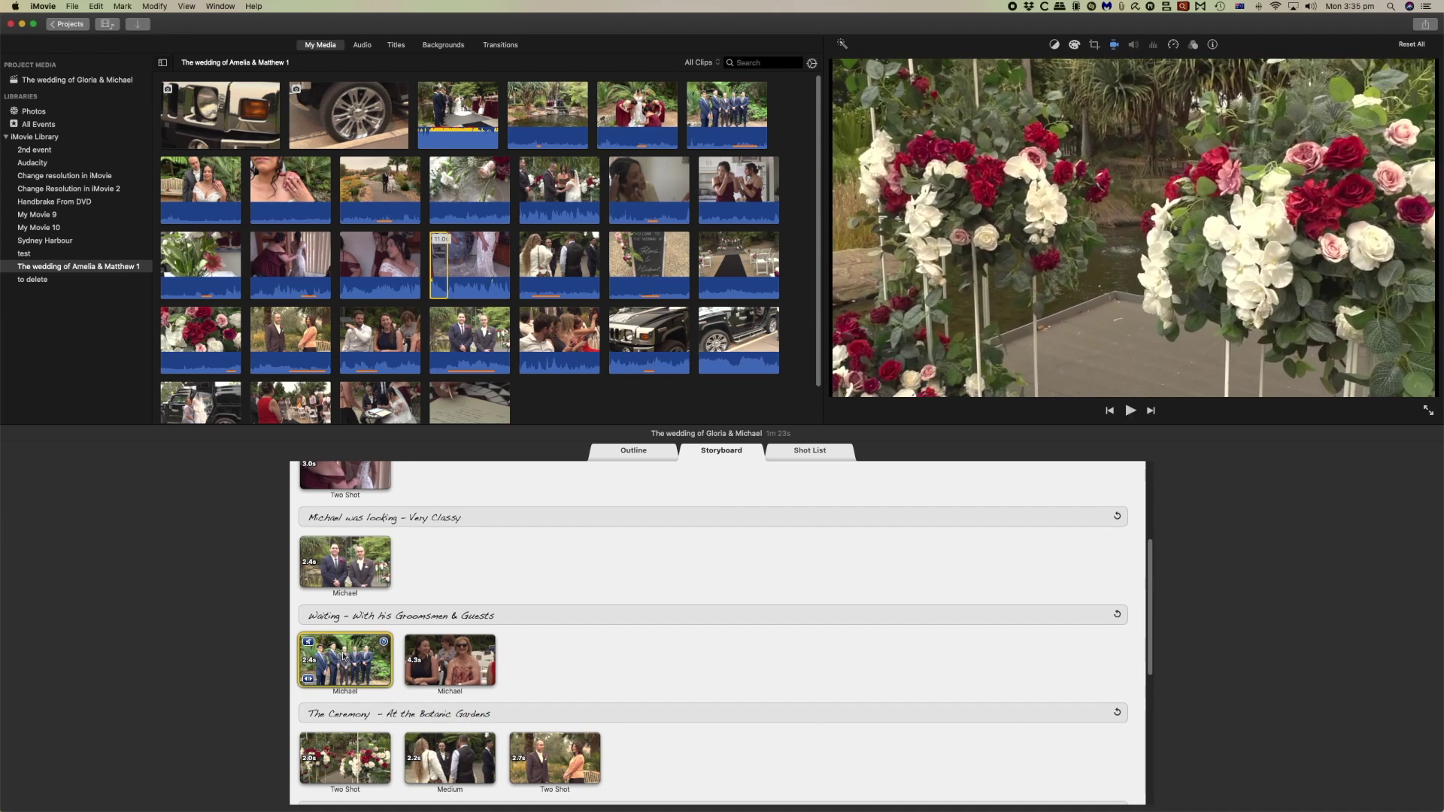
{"action": "scroll", "coordinate": [745, 526], "scroll_direction": "down", "scroll_amount": 5}
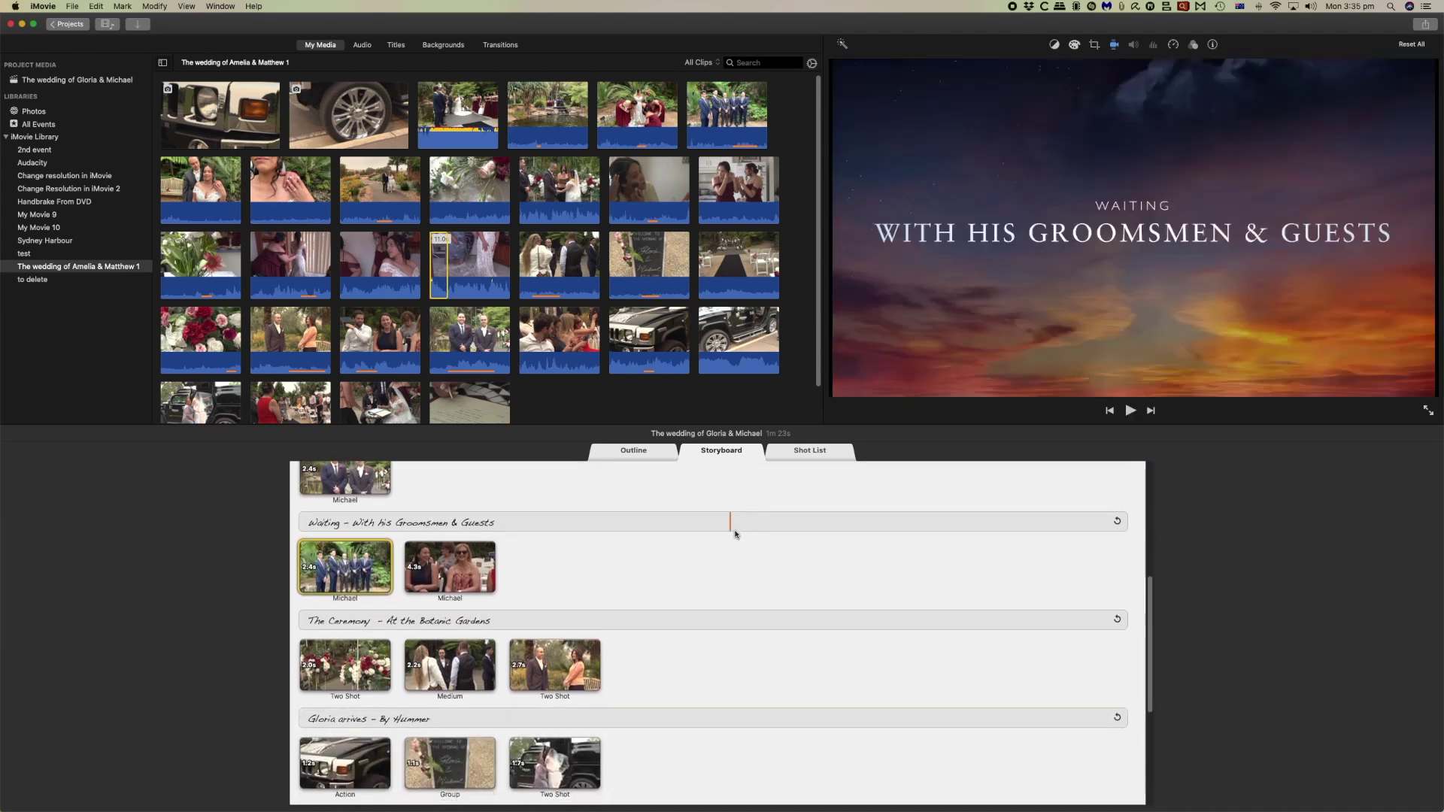
{"action": "scroll", "coordinate": [406, 669], "scroll_direction": "down", "scroll_amount": 3}
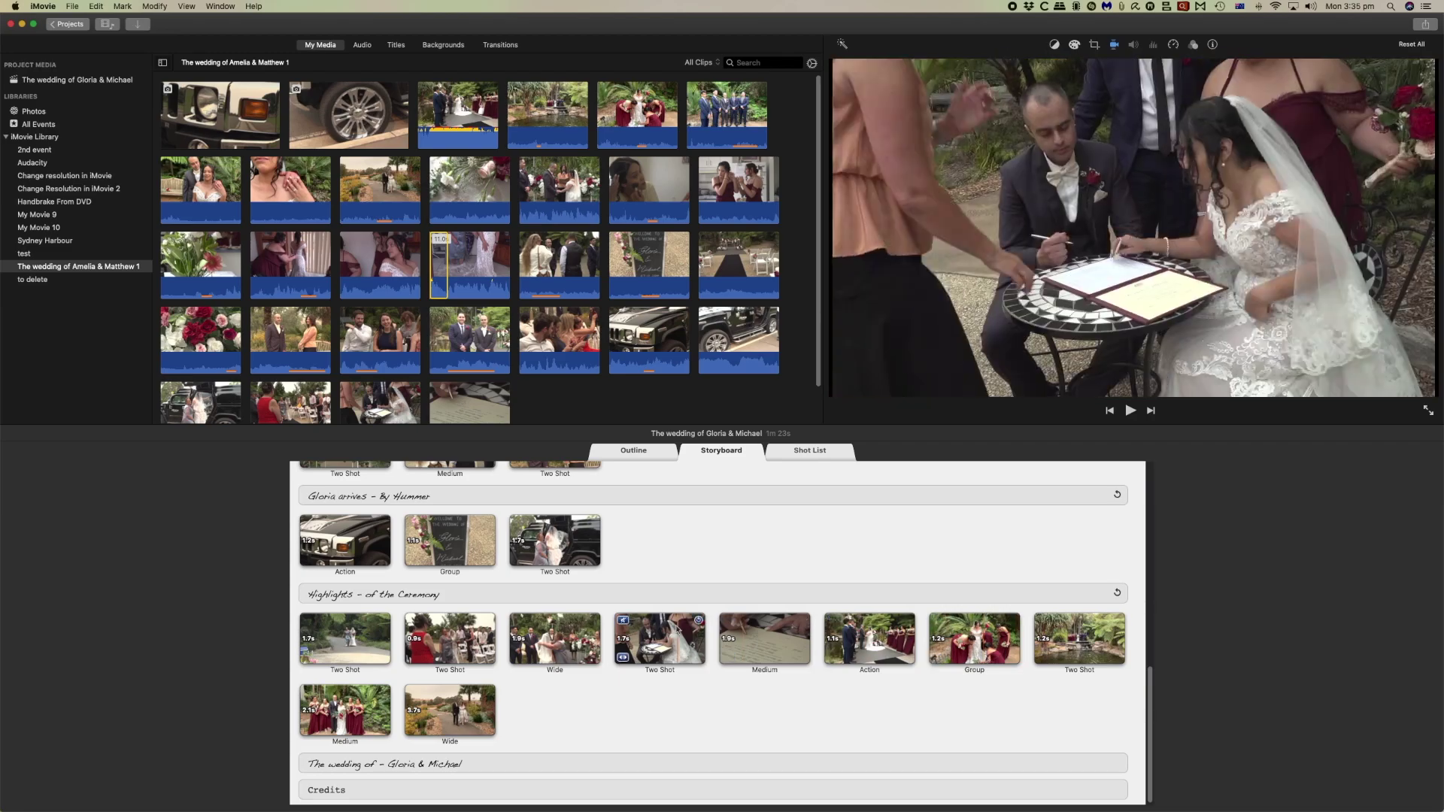
{"action": "scroll", "coordinate": [655, 627], "scroll_direction": "up", "scroll_amount": 2}
{"action": "scroll", "coordinate": [656, 627], "scroll_direction": "up", "scroll_amount": 2}
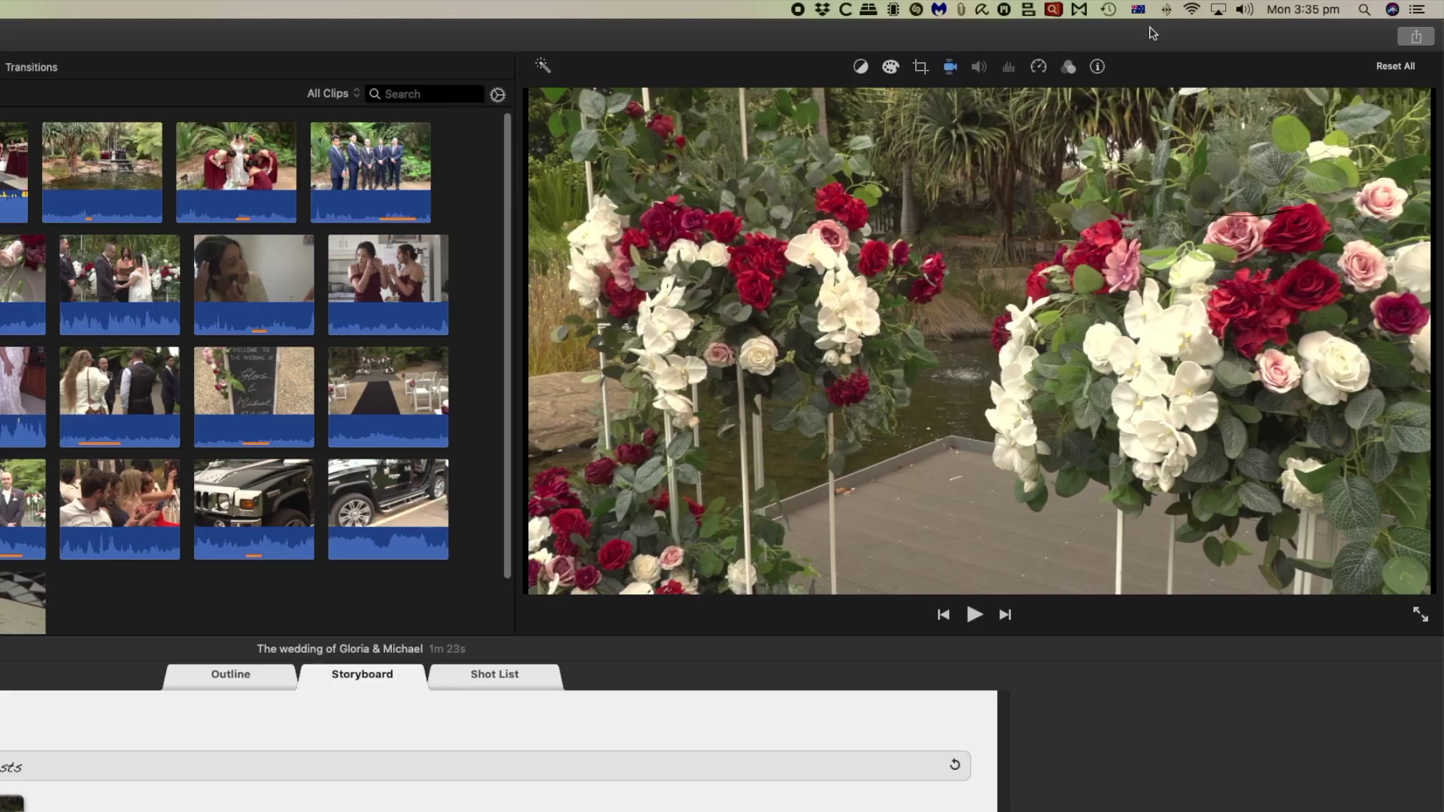
- Export the Gloria & Michael trailer as a File at 1080p and continue to the Save As sheet
{"action": "left_click", "coordinate": [1414, 35]}
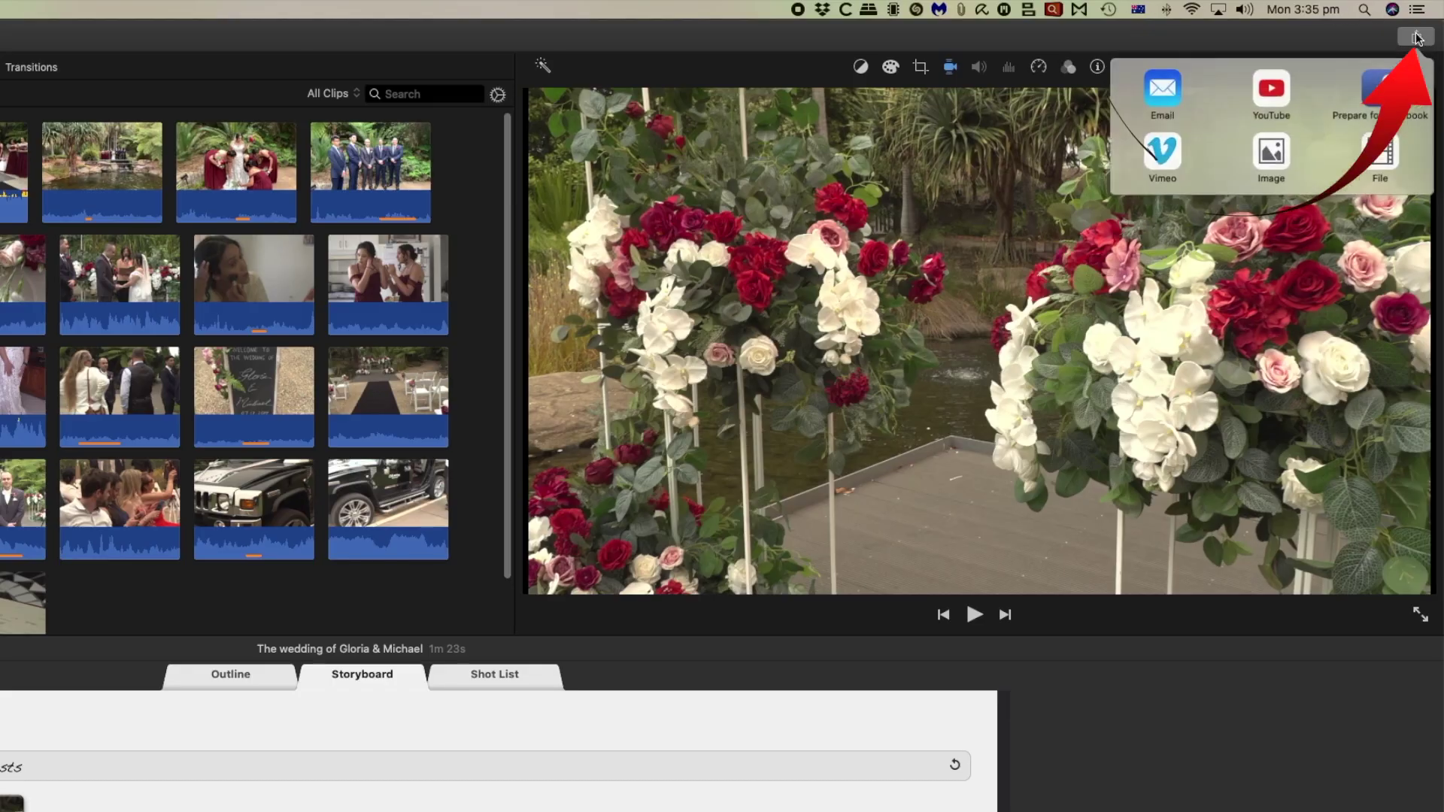
{"action": "left_click", "coordinate": [1379, 150]}
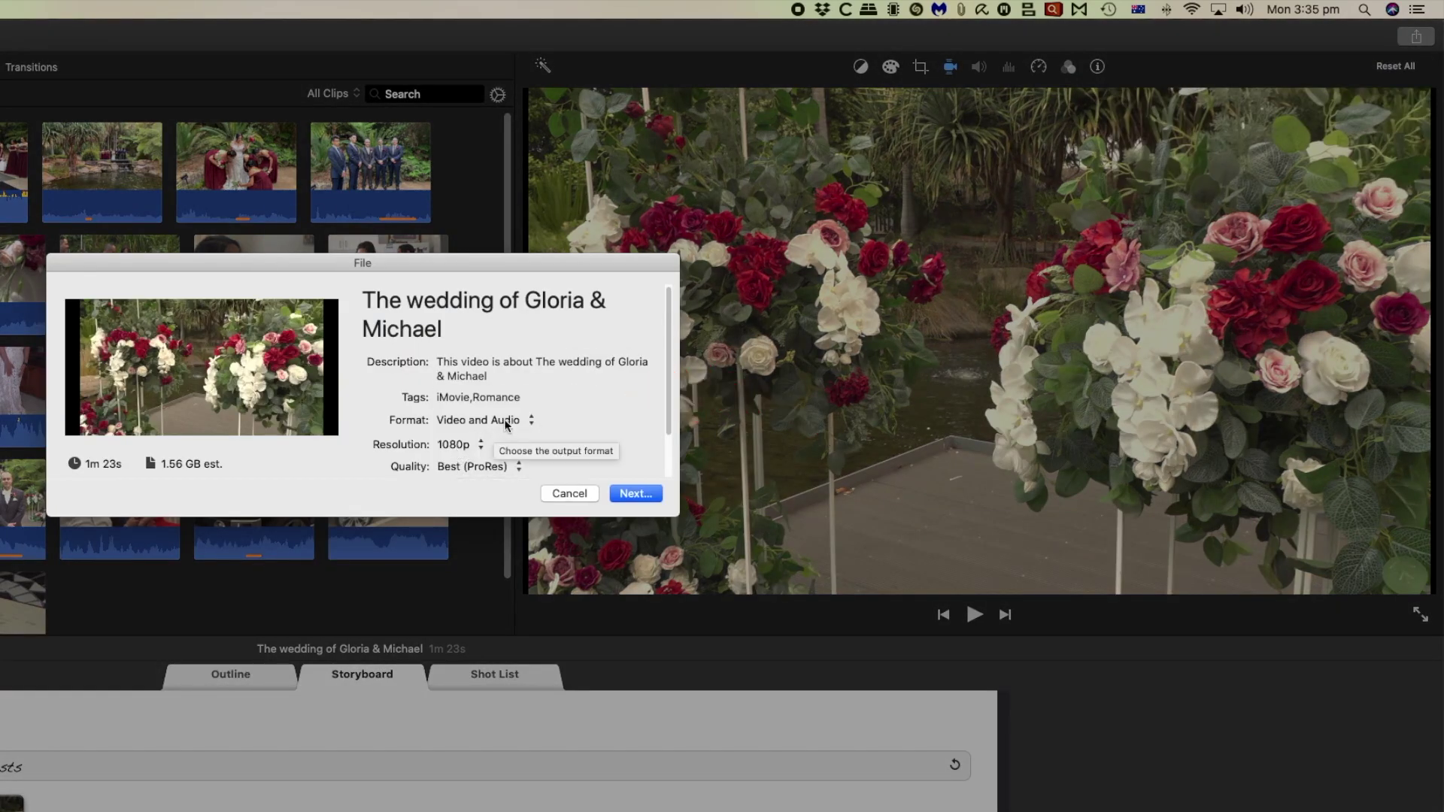
{"action": "left_click", "coordinate": [480, 444]}
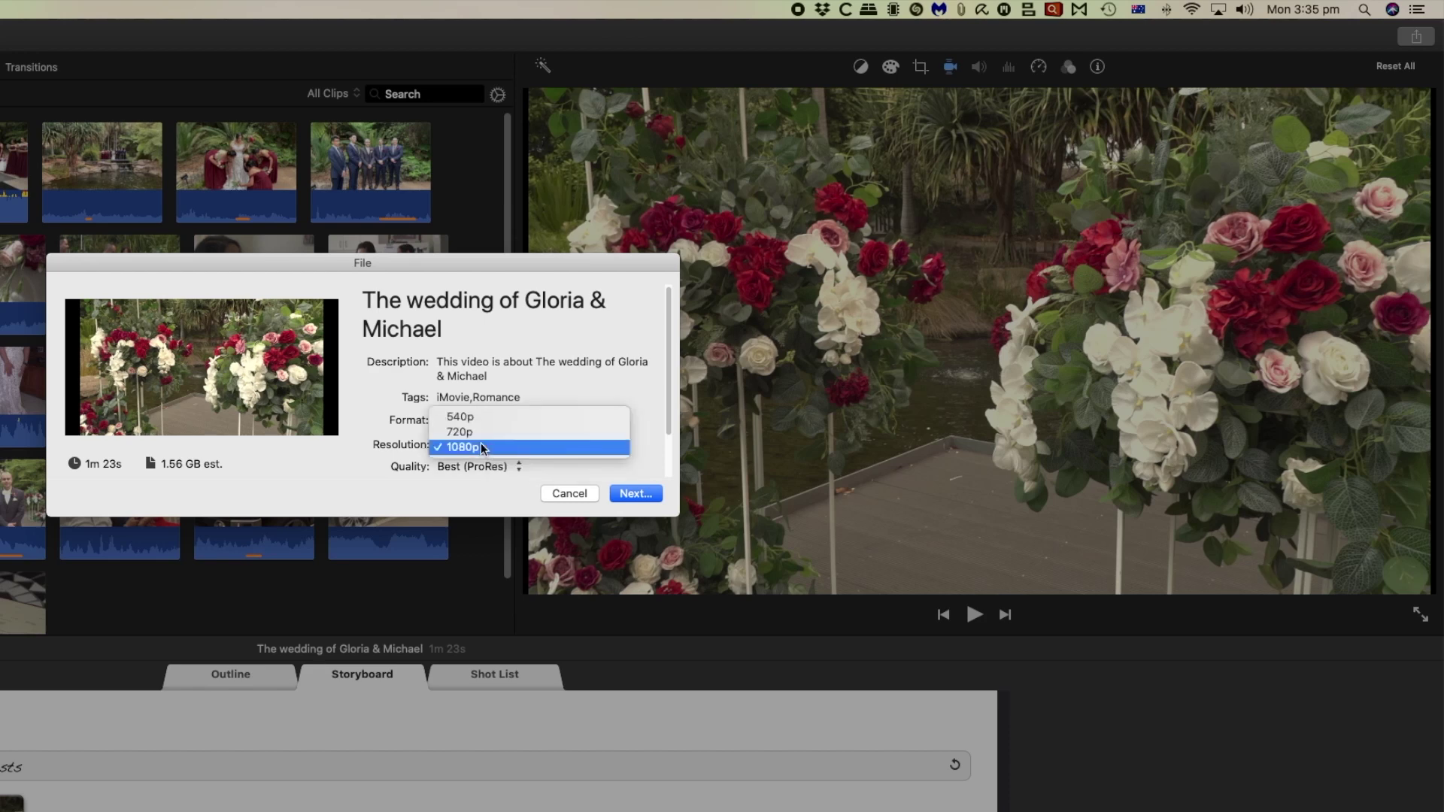
{"action": "left_click", "coordinate": [480, 446]}
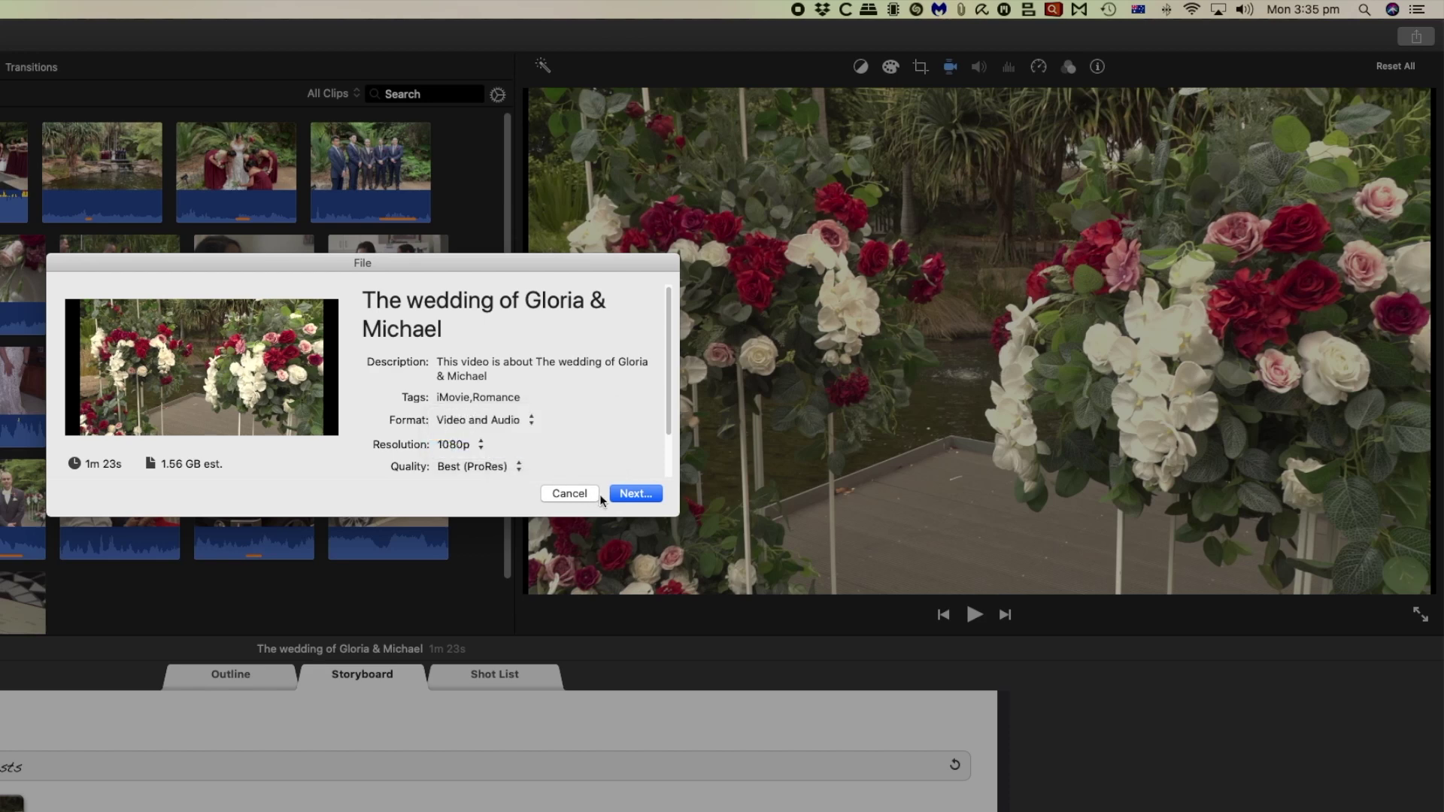
{"action": "left_click", "coordinate": [639, 493]}
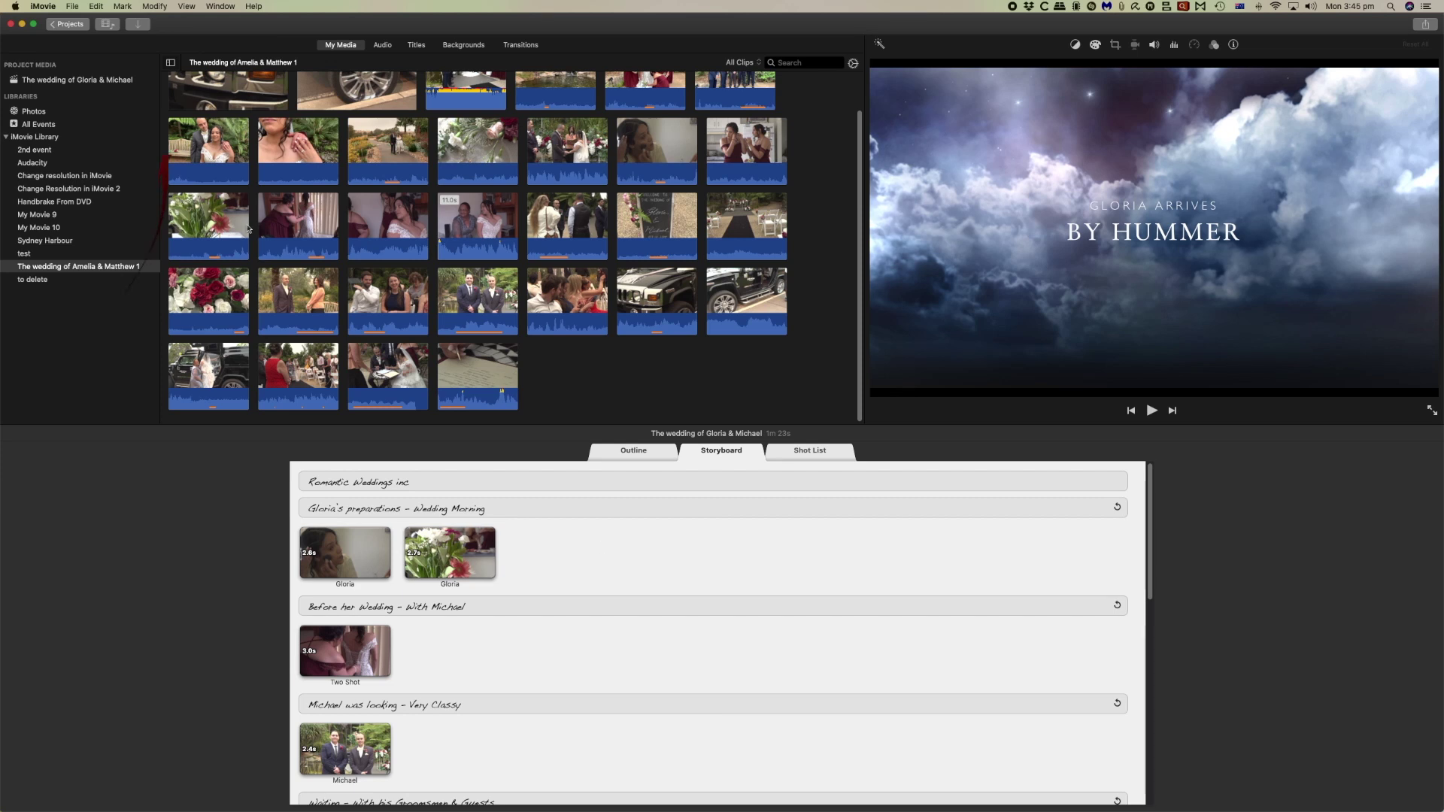
- Duplicate the Gloria & Michael trailer as a backup, then convert the original trailer to a movie
{"action": "left_click", "coordinate": [70, 24]}
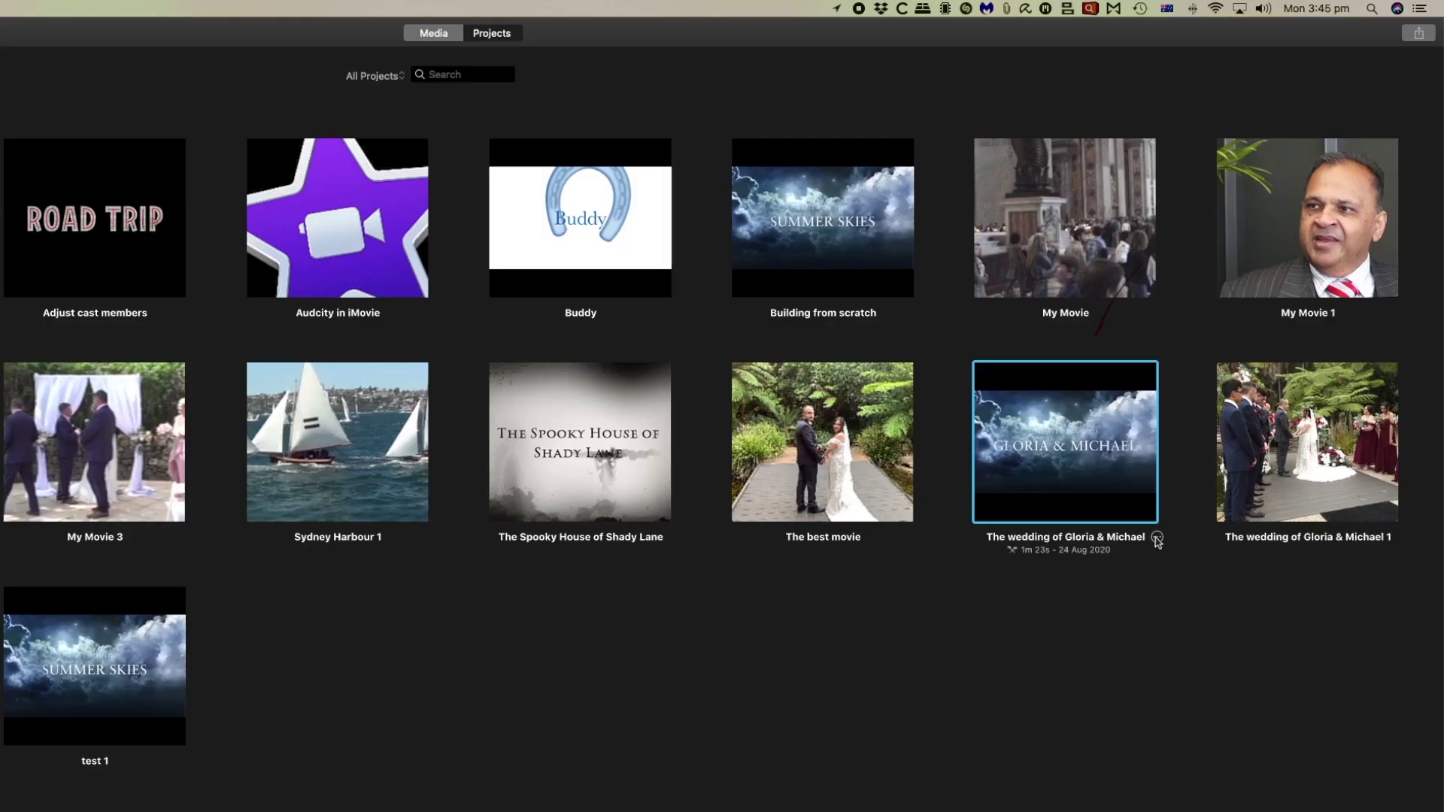
{"action": "left_click", "coordinate": [1157, 539]}
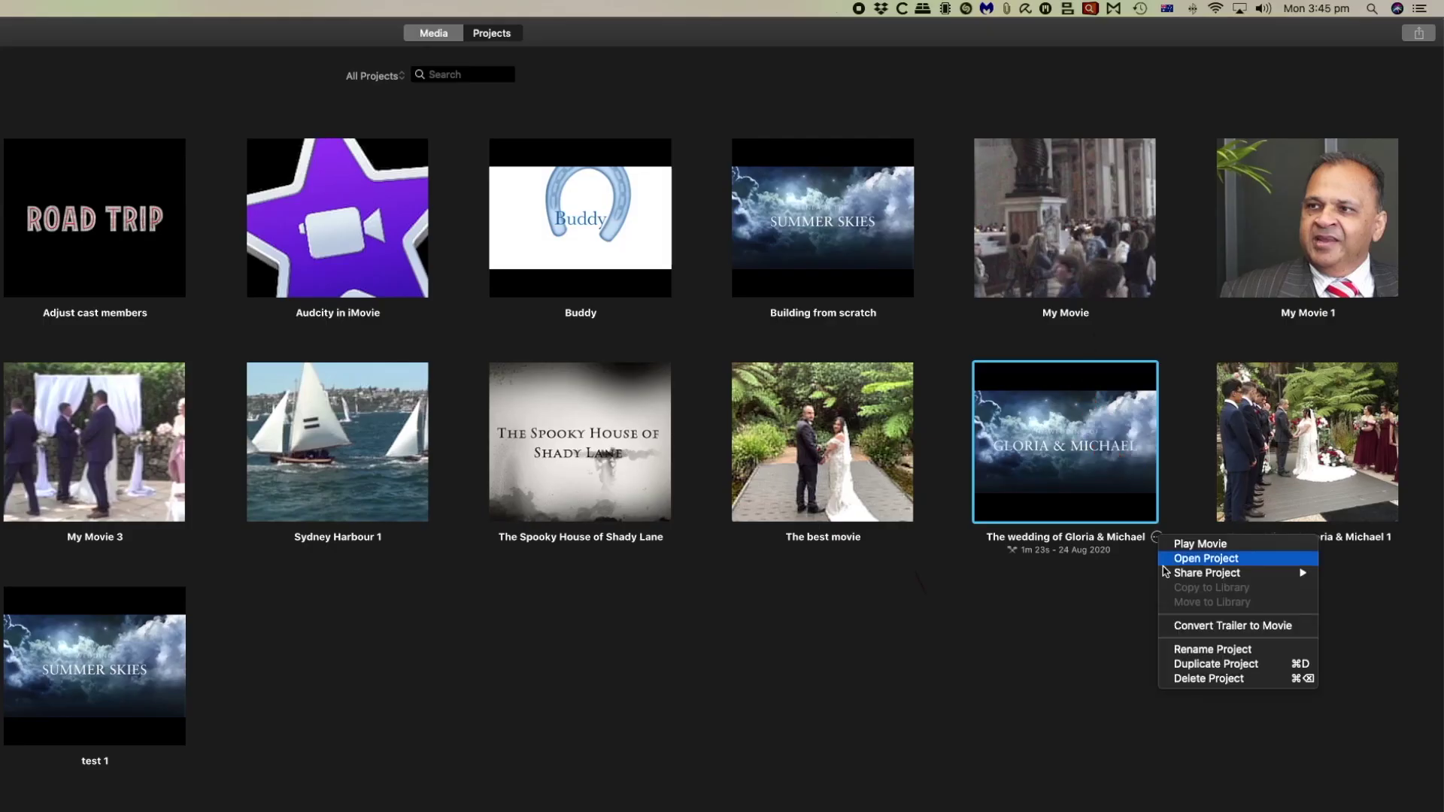
{"action": "left_click", "coordinate": [1222, 664]}
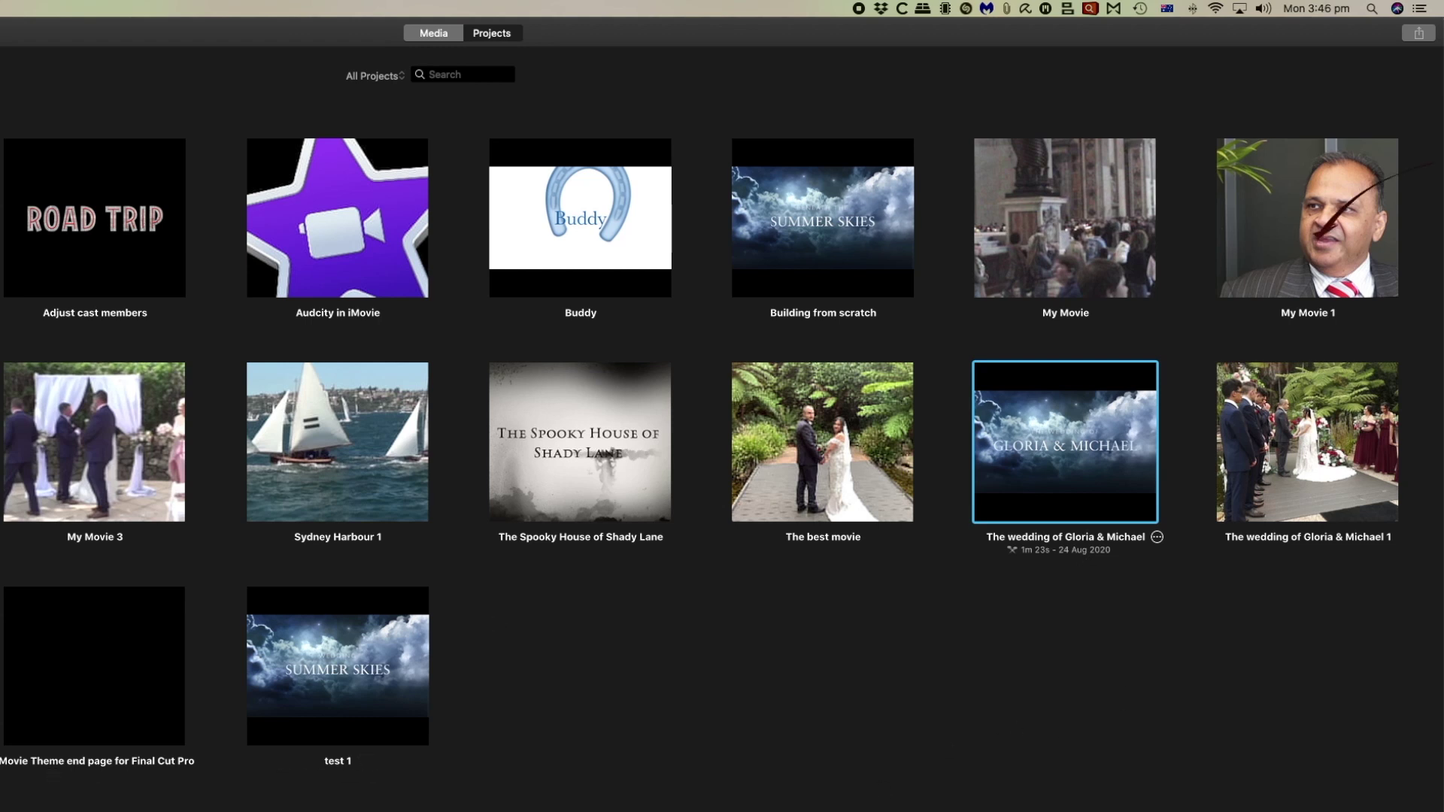
{"action": "left_click", "coordinate": [1157, 538]}
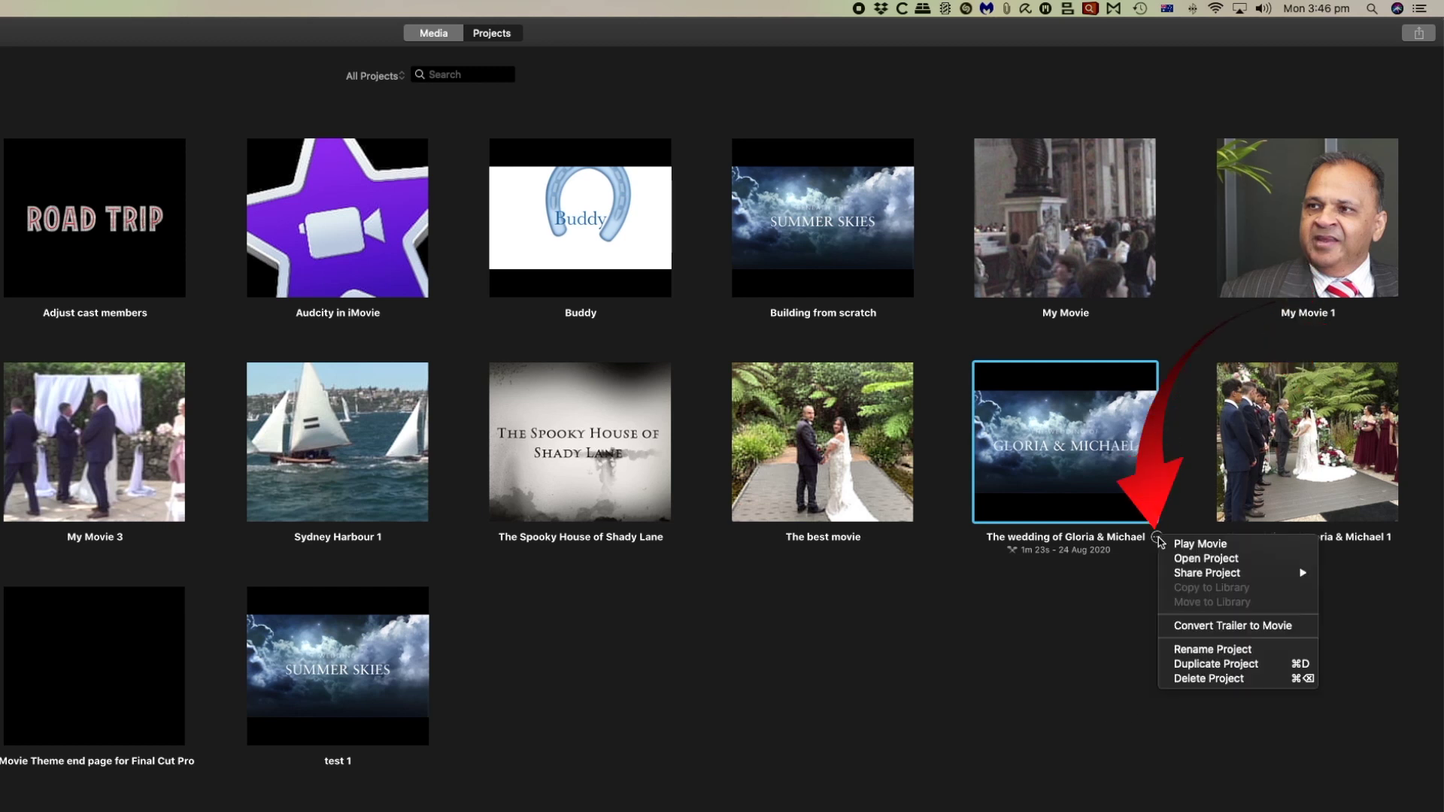
{"action": "left_click", "coordinate": [1211, 627]}
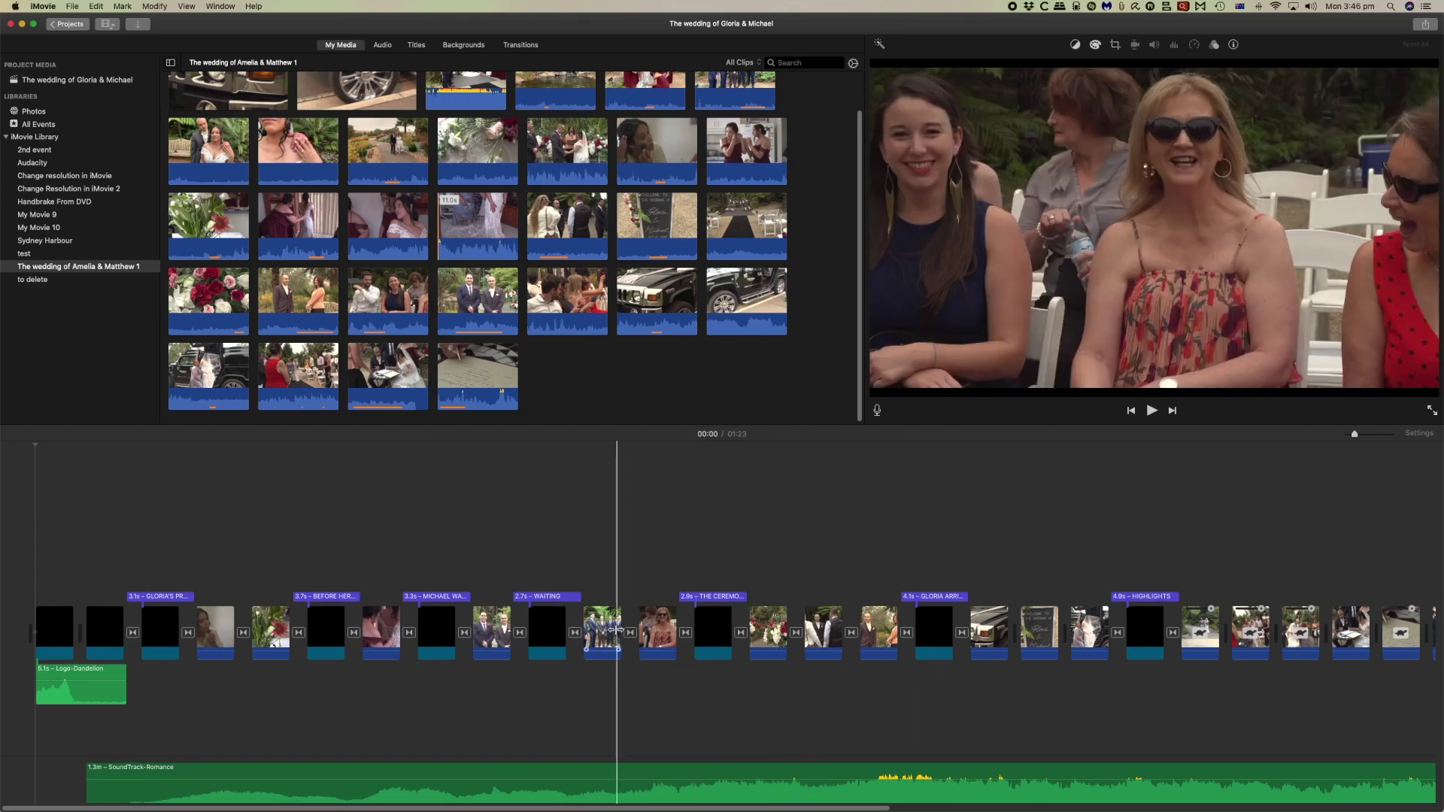
- Extend the groomsmen clip and delete the WAITING title, black 1.8s clip and final two clips
{"action": "left_click_drag", "start_coordinate": [618, 610], "coordinate": [563, 609]}
{"action": "left_click", "coordinate": [550, 598]}
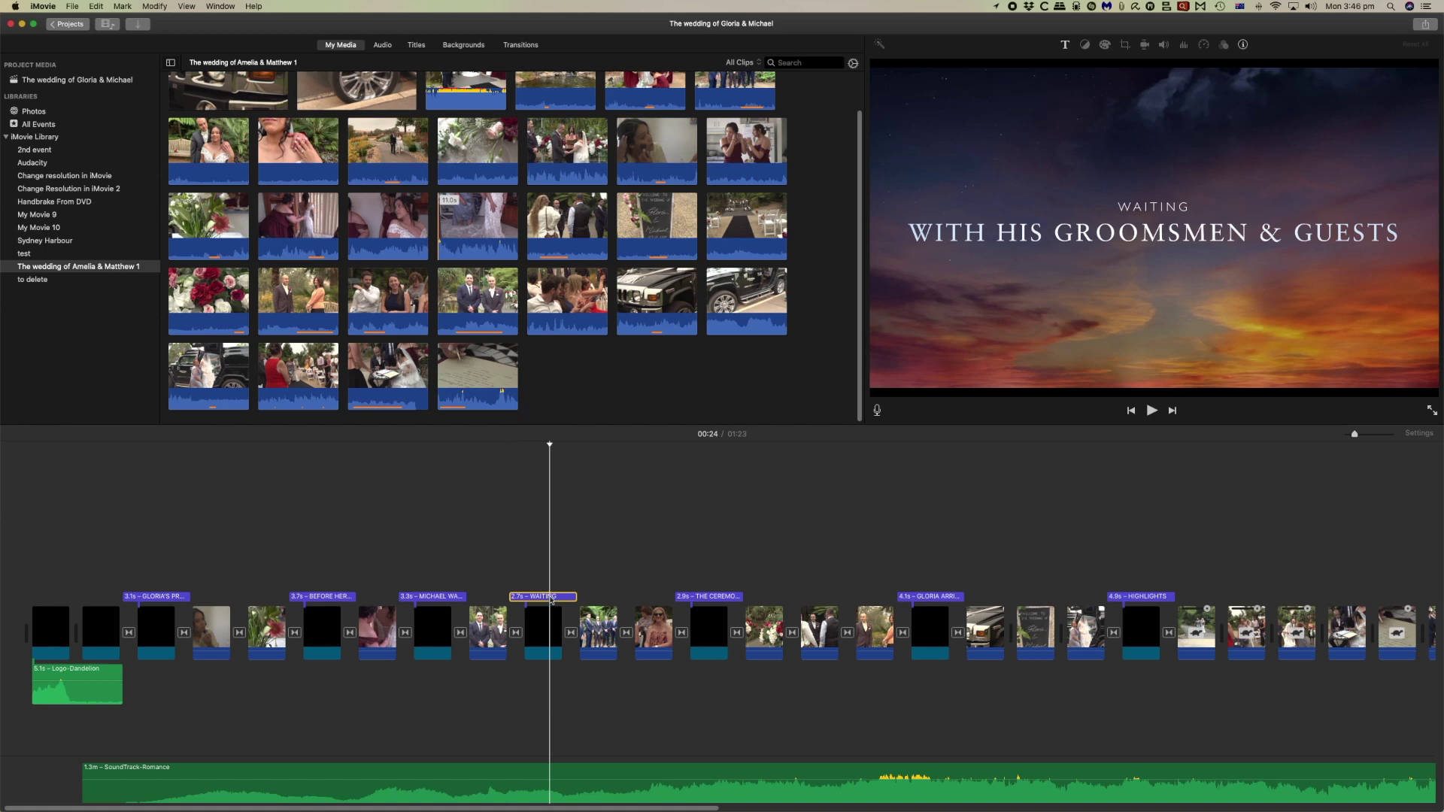
{"action": "key", "text": "Delete"}
{"action": "left_click", "coordinate": [549, 629]}
{"action": "key", "text": "Delete"}
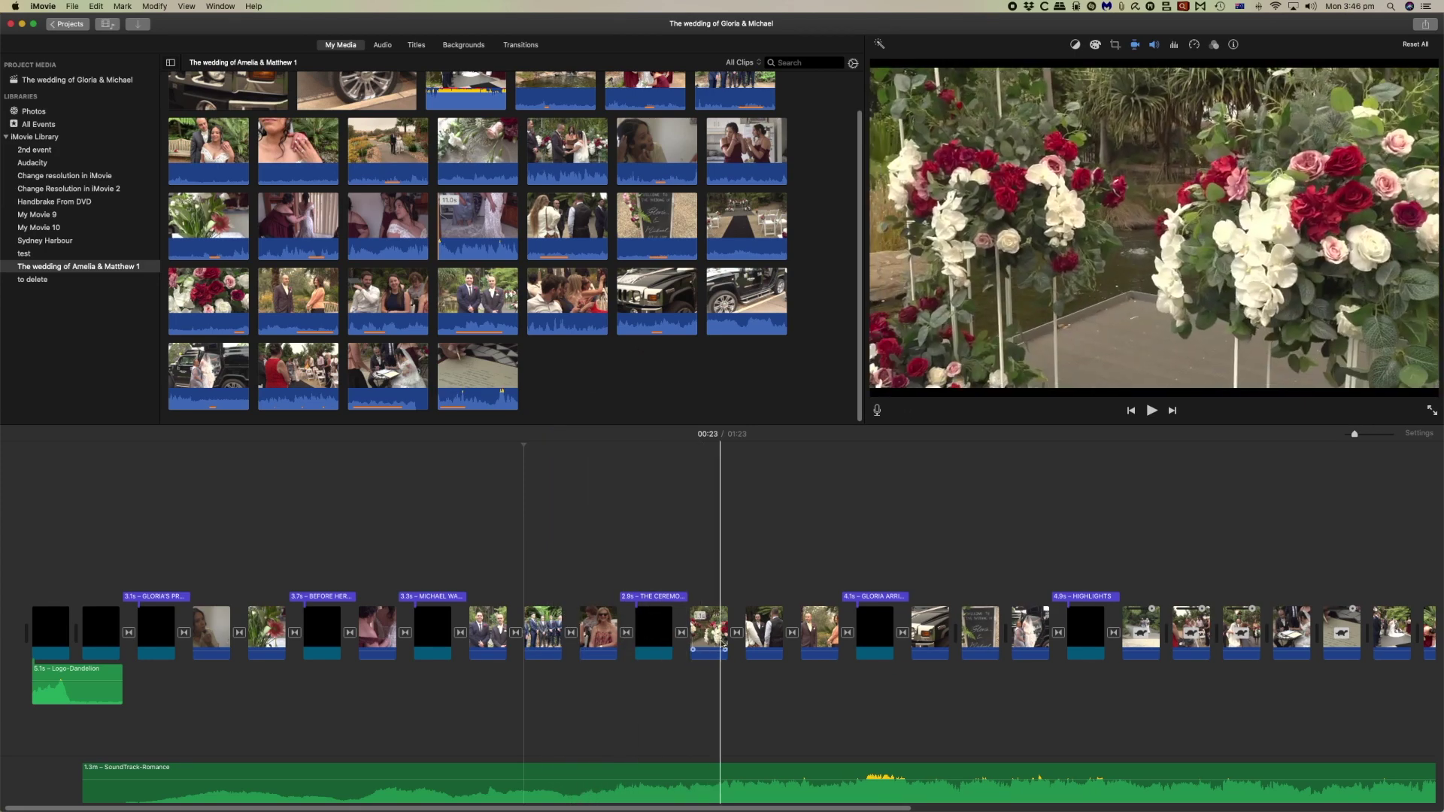
{"action": "scroll", "coordinate": [747, 636], "scroll_direction": "right", "scroll_amount": 10}
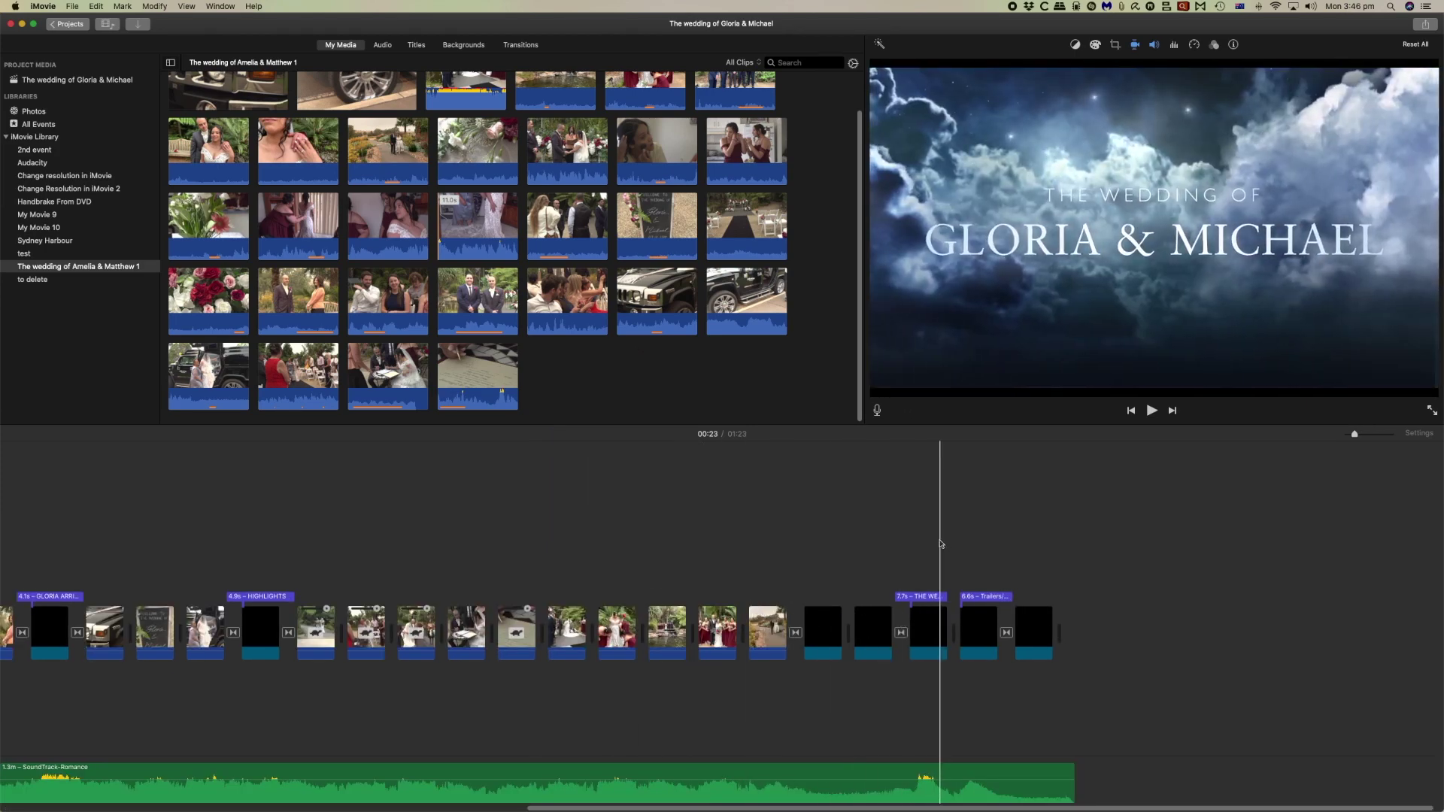
{"action": "left_click_drag", "start_coordinate": [982, 573], "coordinate": [1049, 659]}
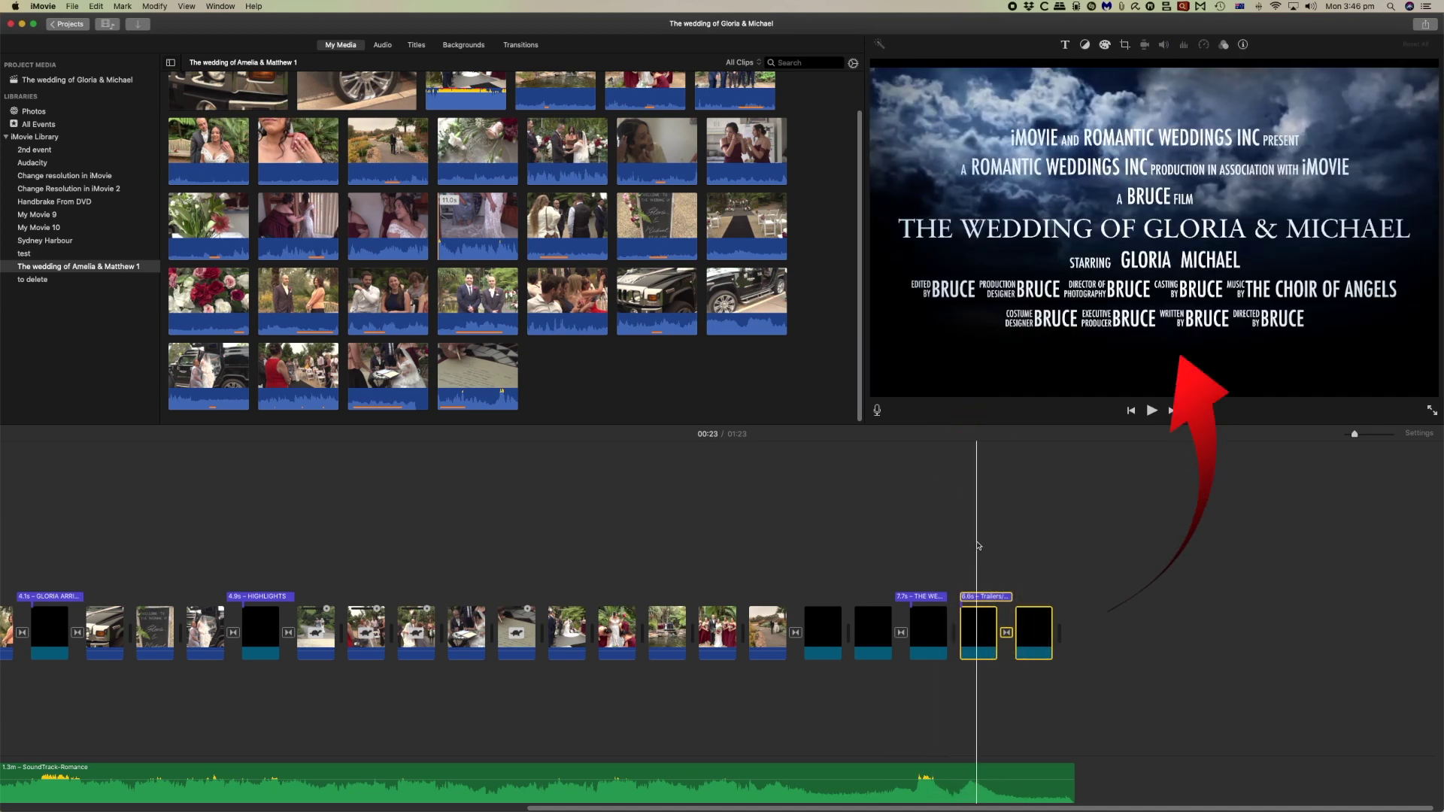
{"action": "key", "text": "Delete"}
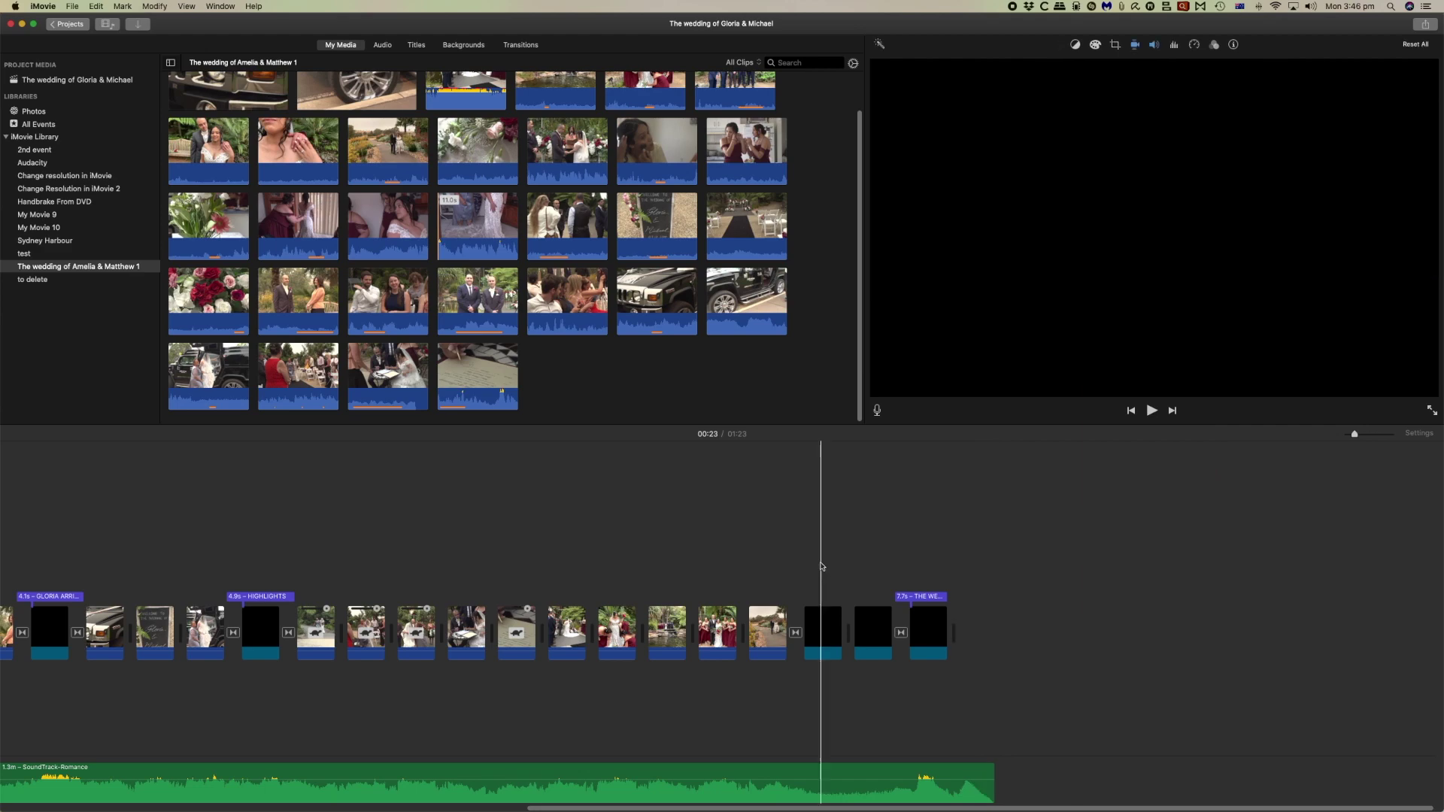
- Scroll left to bring the YouTube Studio channel analytics into view
{"action": "scroll", "coordinate": [622, 692], "scroll_direction": "left", "scroll_amount": 5}
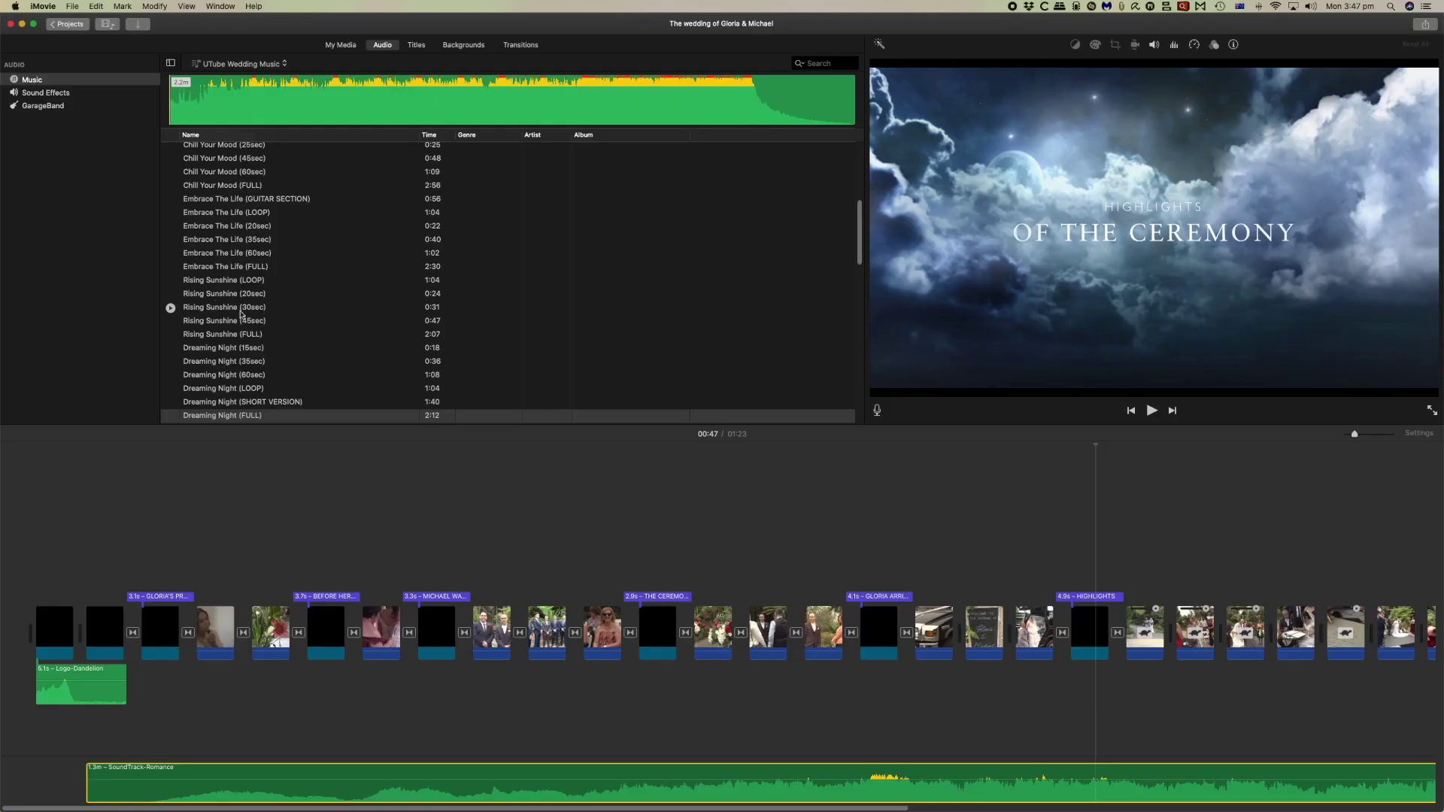
- Add Rising Sunshine (FULL) as background music and lower the SoundTrack-Romance volume
{"action": "left_click", "coordinate": [233, 337]}
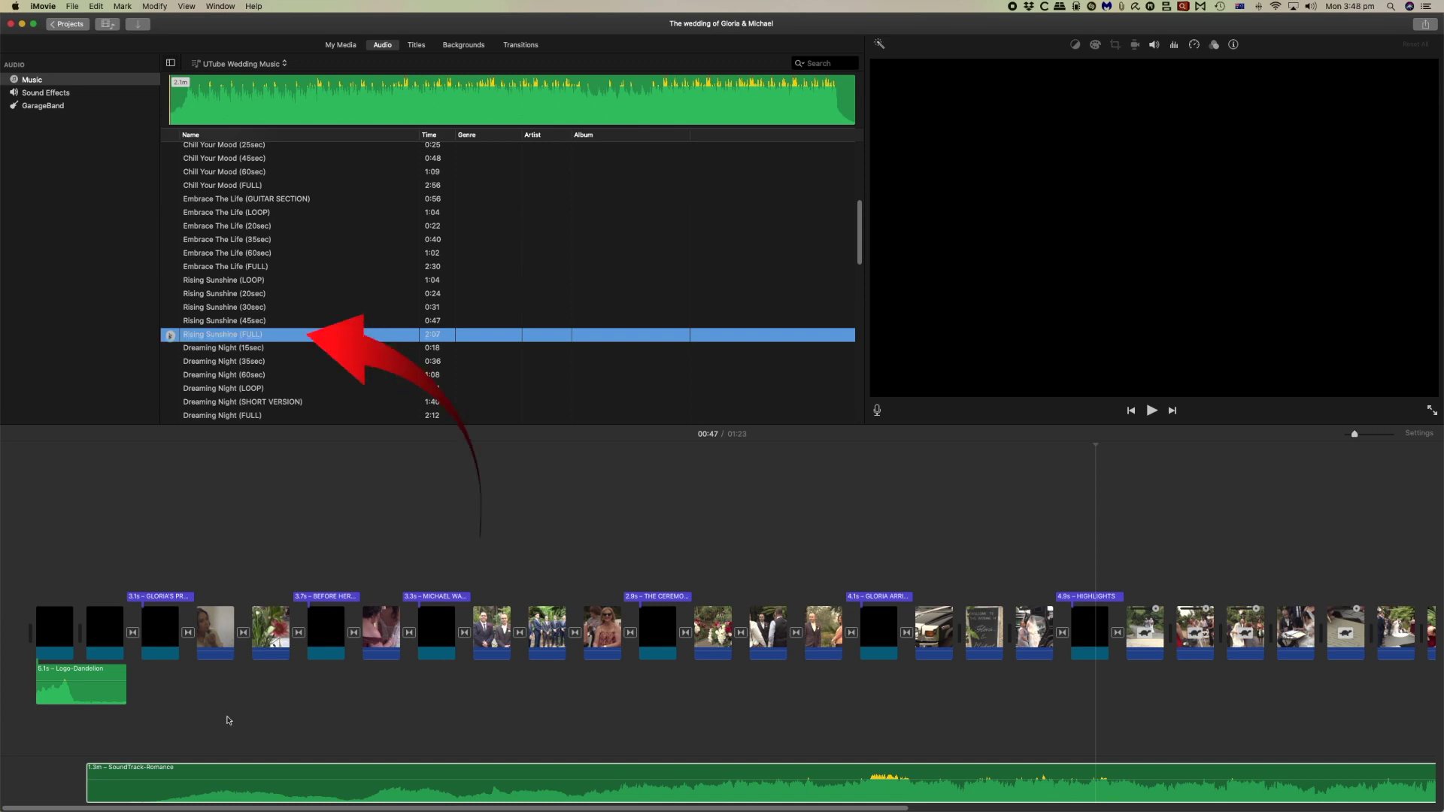
{"action": "left_click_drag", "start_coordinate": [228, 721], "coordinate": [86, 734]}
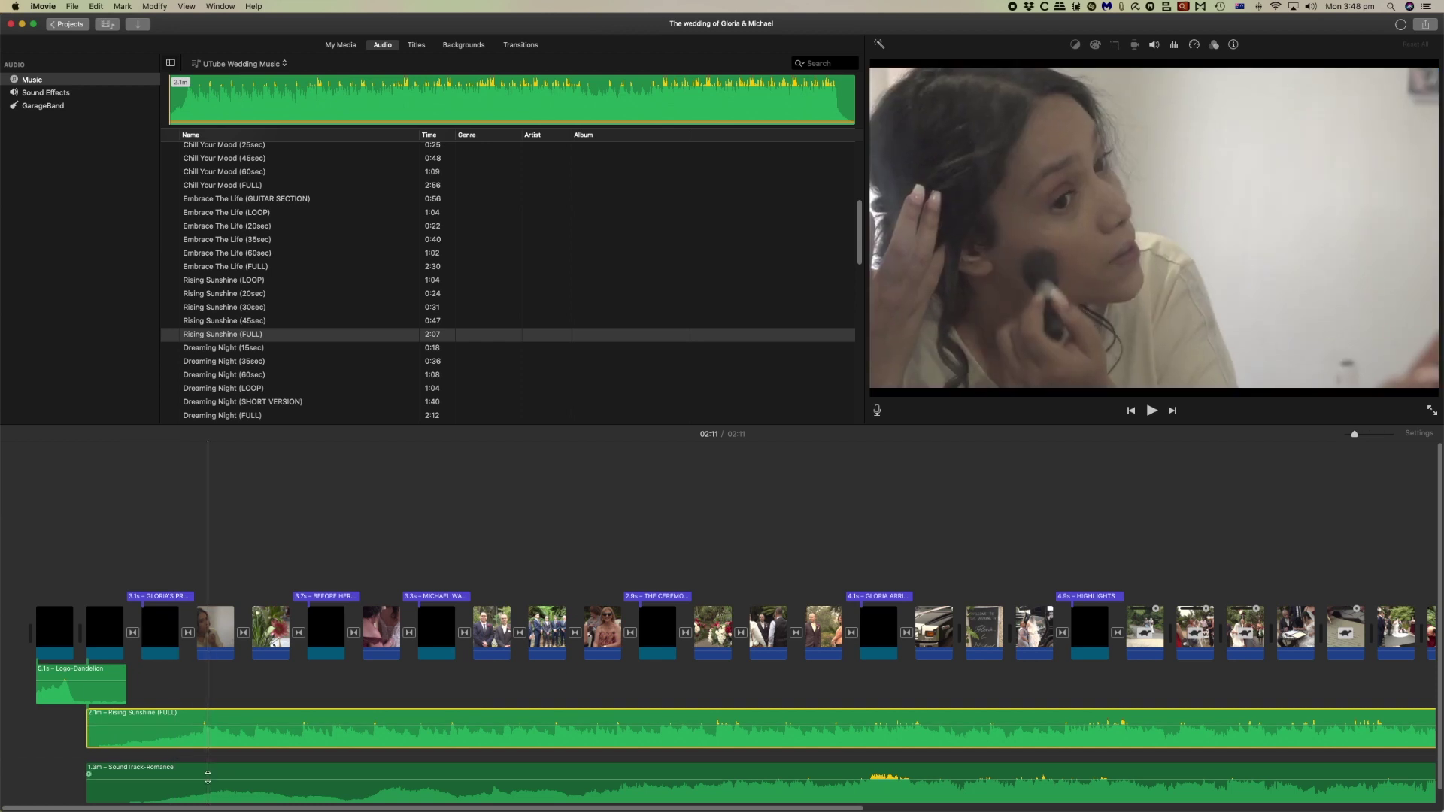
{"action": "left_click_drag", "start_coordinate": [208, 774], "coordinate": [208, 800]}
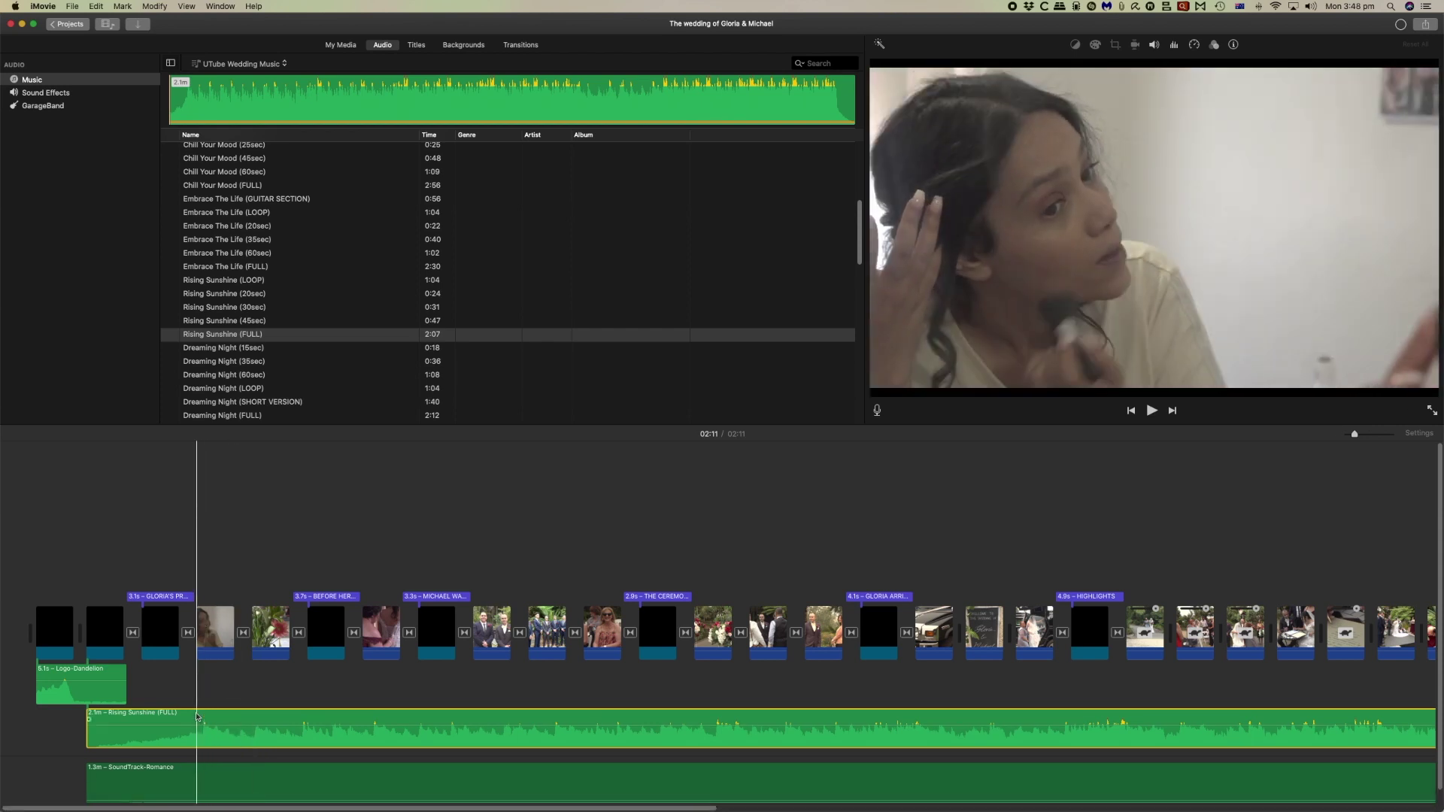
- Preview the movie with the new music, then return to the wedding event's clips in My Media
{"action": "key", "text": "space"}
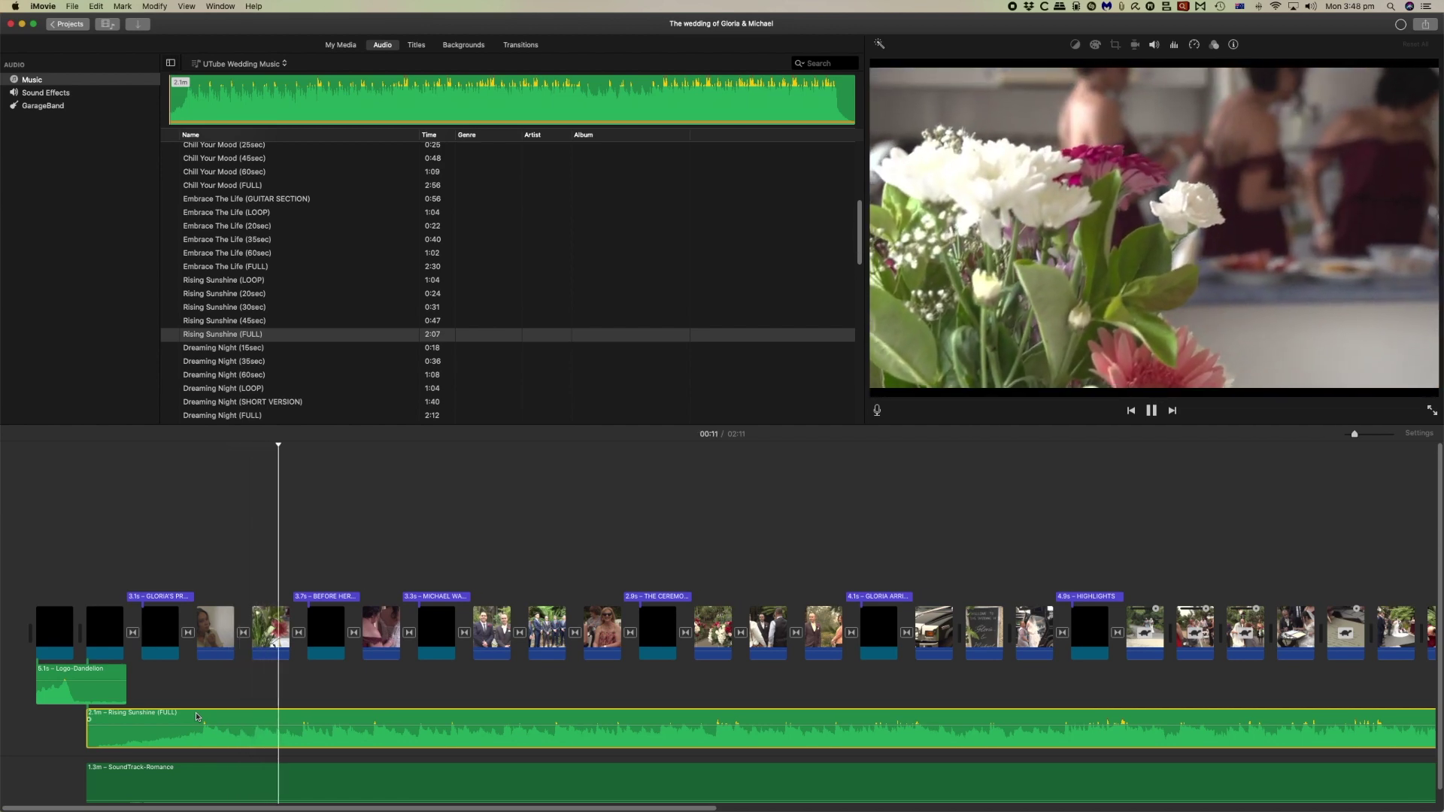
{"action": "key", "text": "space"}
{"action": "scroll", "coordinate": [384, 741], "scroll_direction": "right", "scroll_amount": 10}
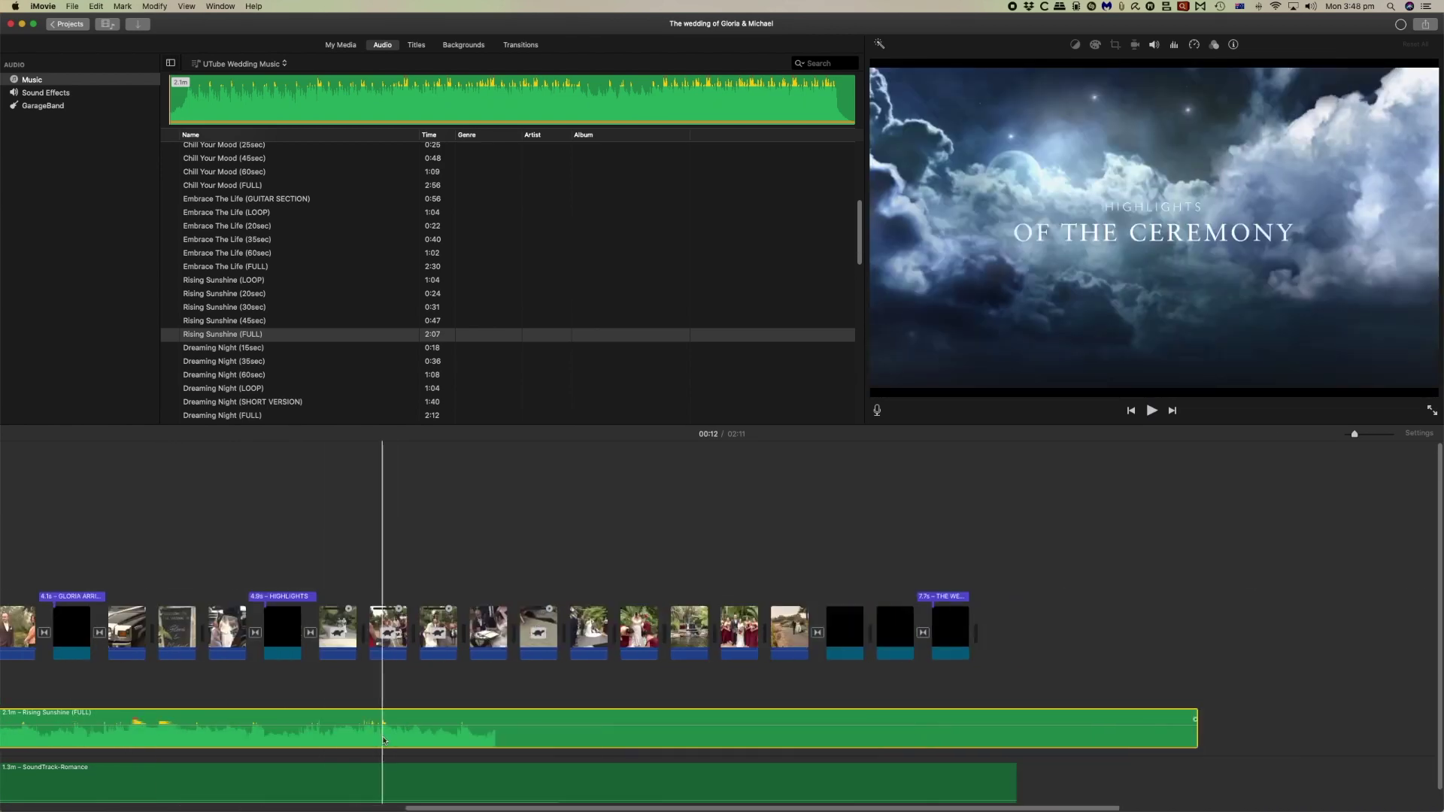
{"action": "scroll", "coordinate": [384, 741], "scroll_direction": "right", "scroll_amount": 5}
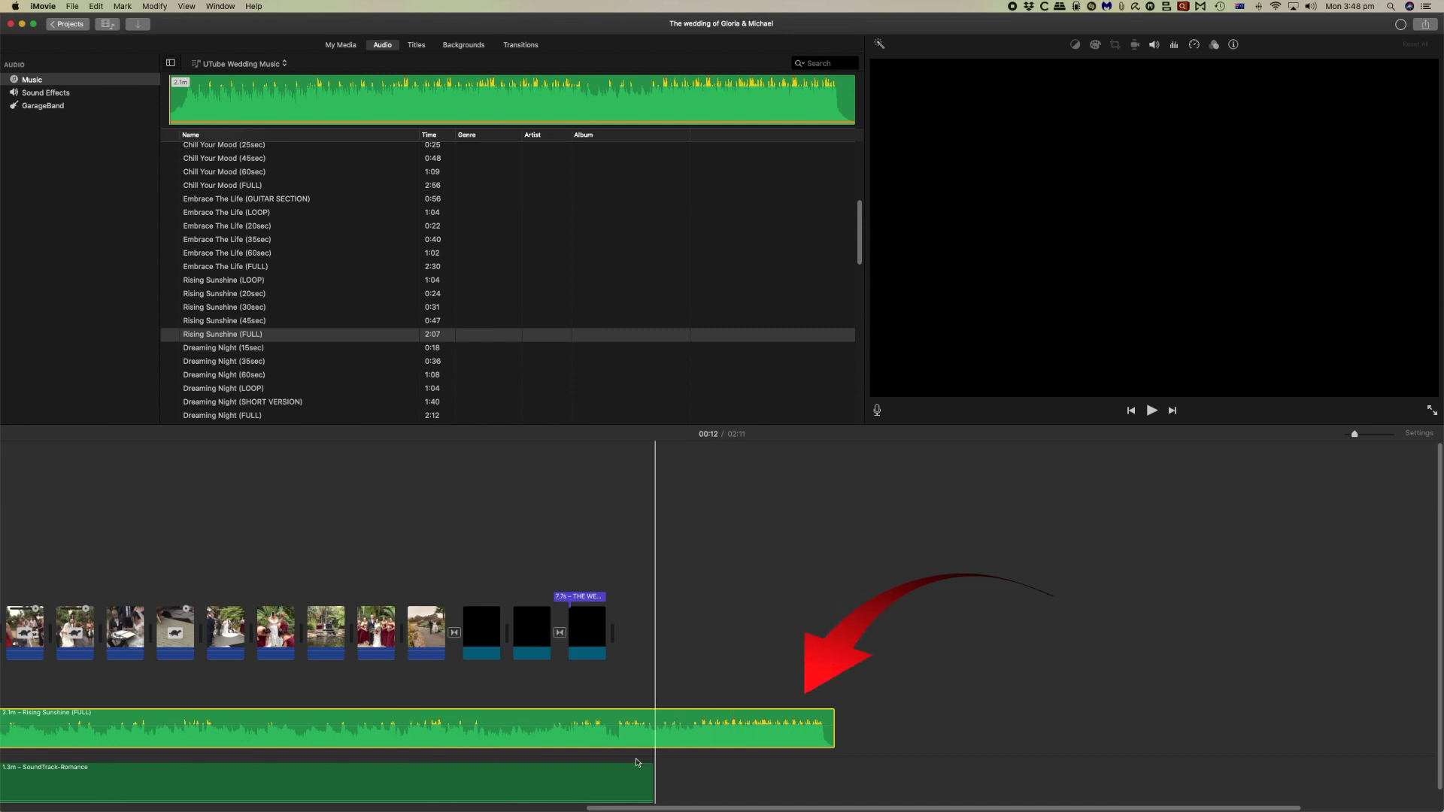
{"action": "left_click", "coordinate": [341, 45]}
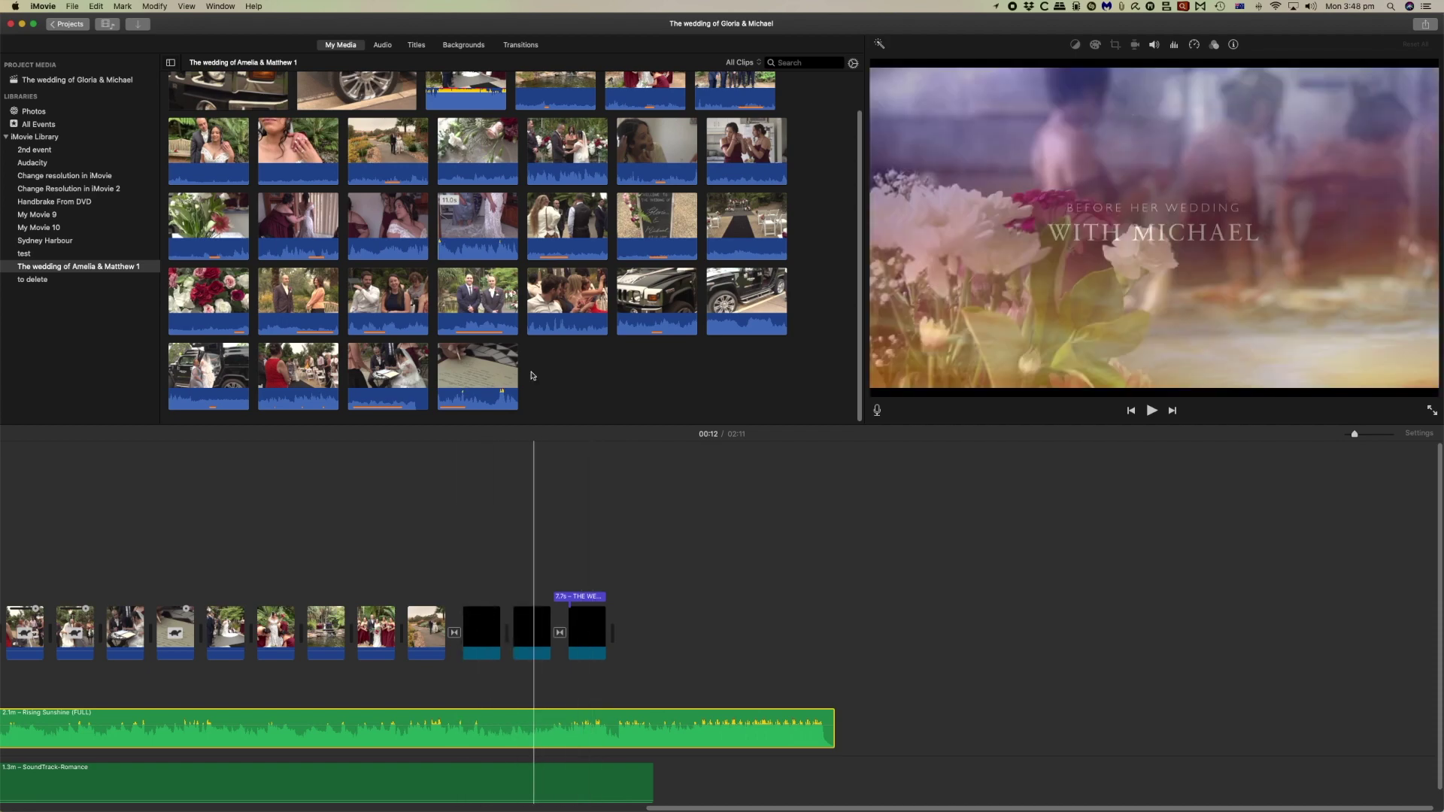
- Append the 22.3m ceremony clip from My Media to the timeline's end with E
{"action": "scroll", "coordinate": [533, 333], "scroll_direction": "up", "scroll_amount": 2}
{"action": "left_click", "coordinate": [462, 120]}
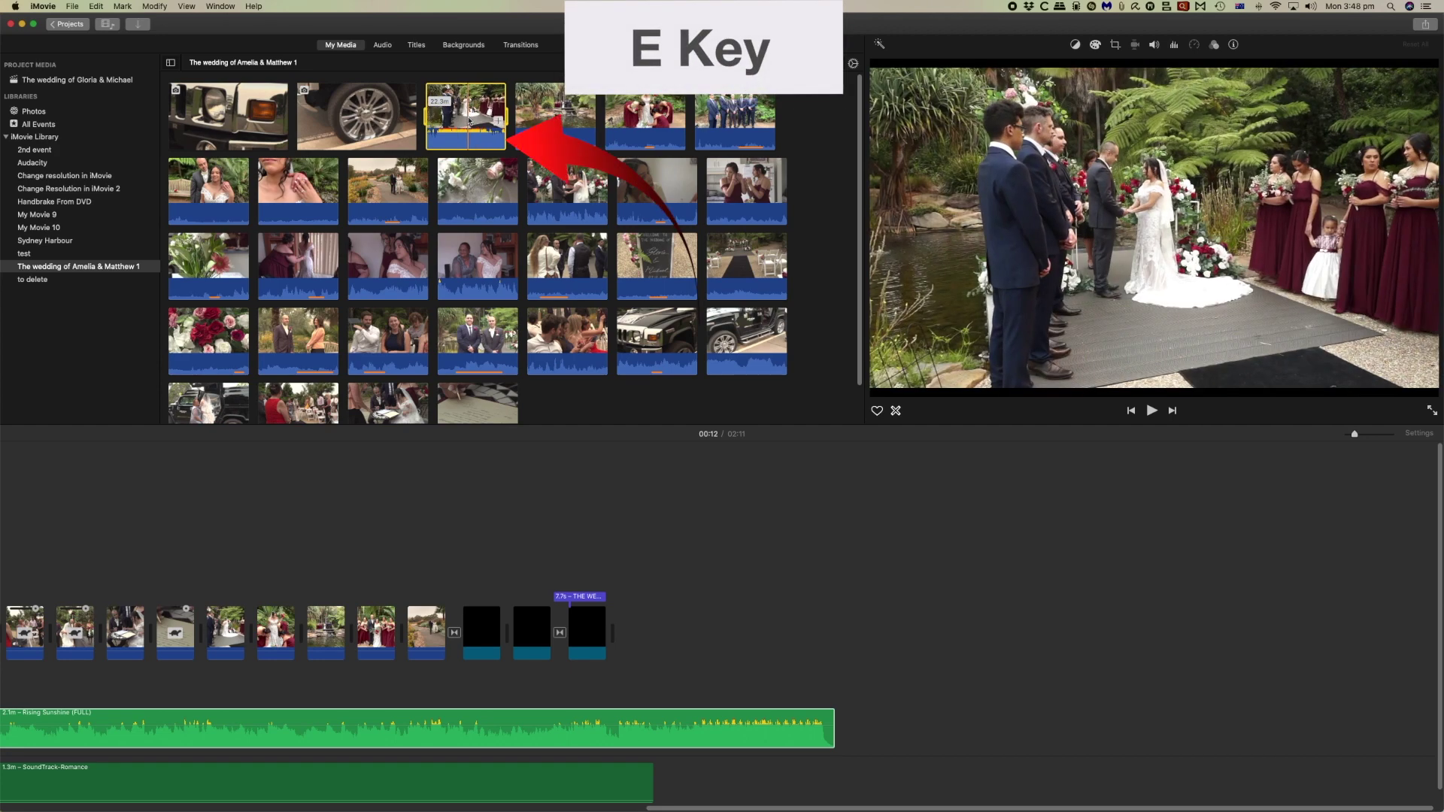
{"action": "key", "text": "e"}
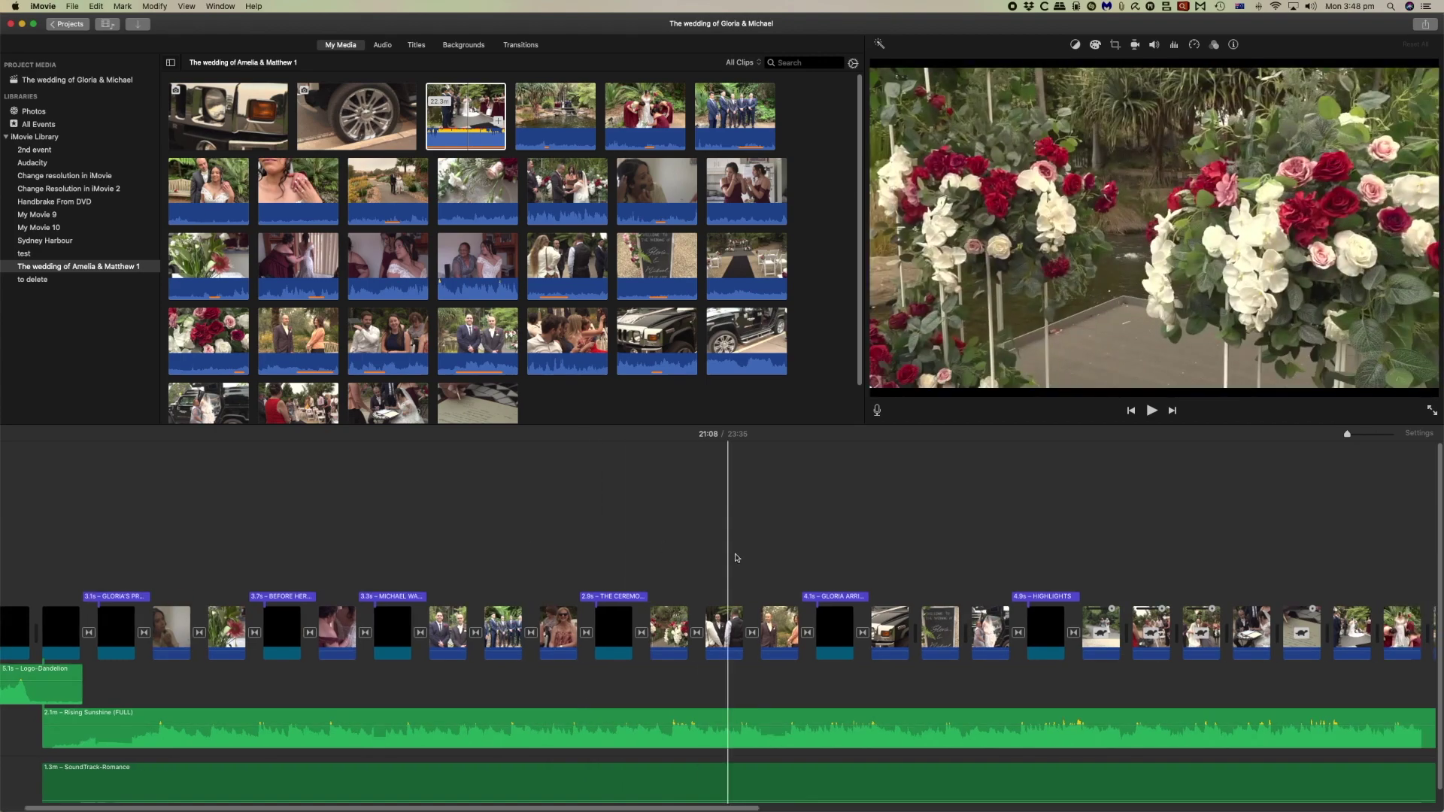
{"action": "scroll", "coordinate": [731, 558], "scroll_direction": "right", "scroll_amount": 5}
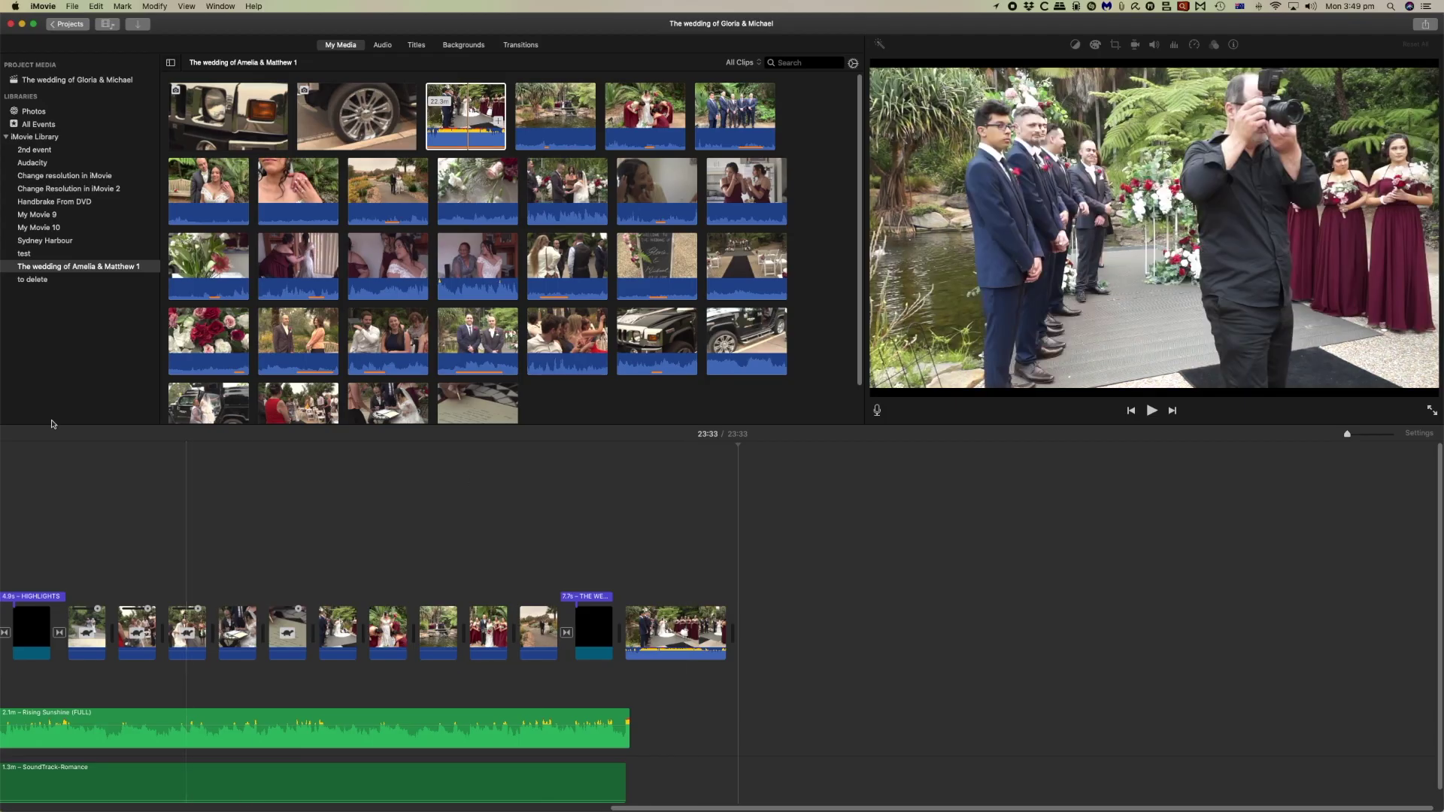
- Start a new trailer, preview the Retro and Narrative templates, and create one from Narrative
{"action": "left_click", "coordinate": [68, 24]}
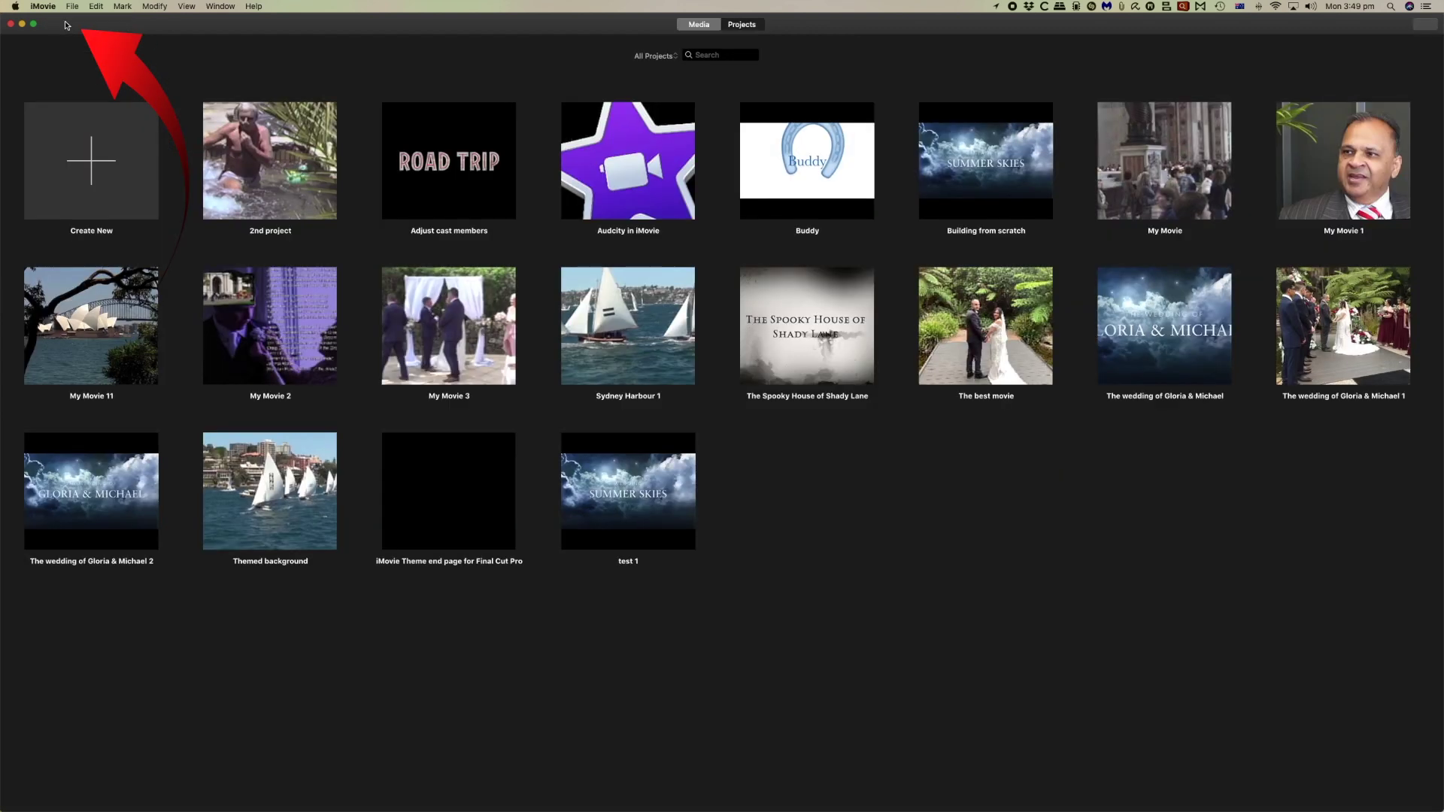
{"action": "left_click", "coordinate": [91, 180]}
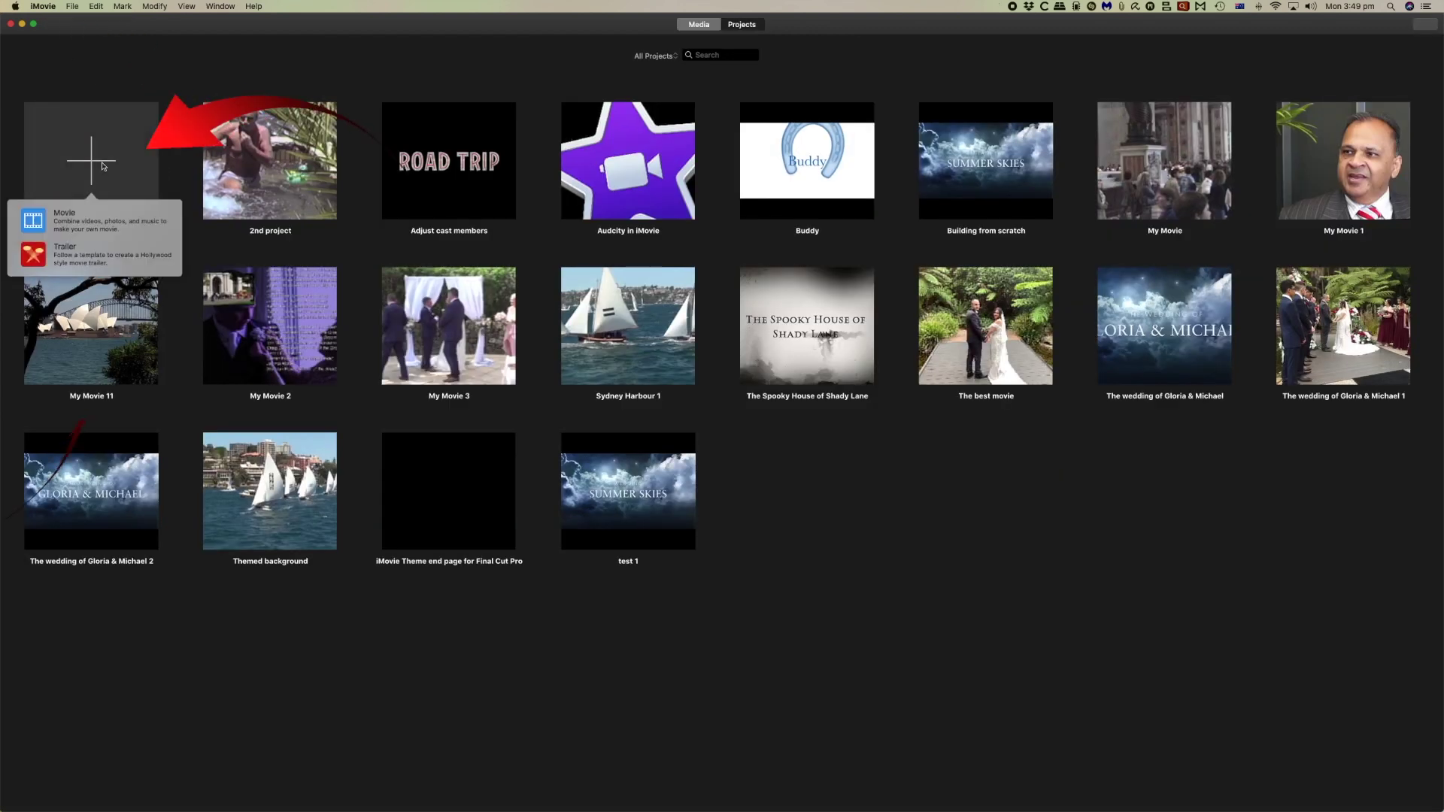
{"action": "left_click", "coordinate": [57, 254]}
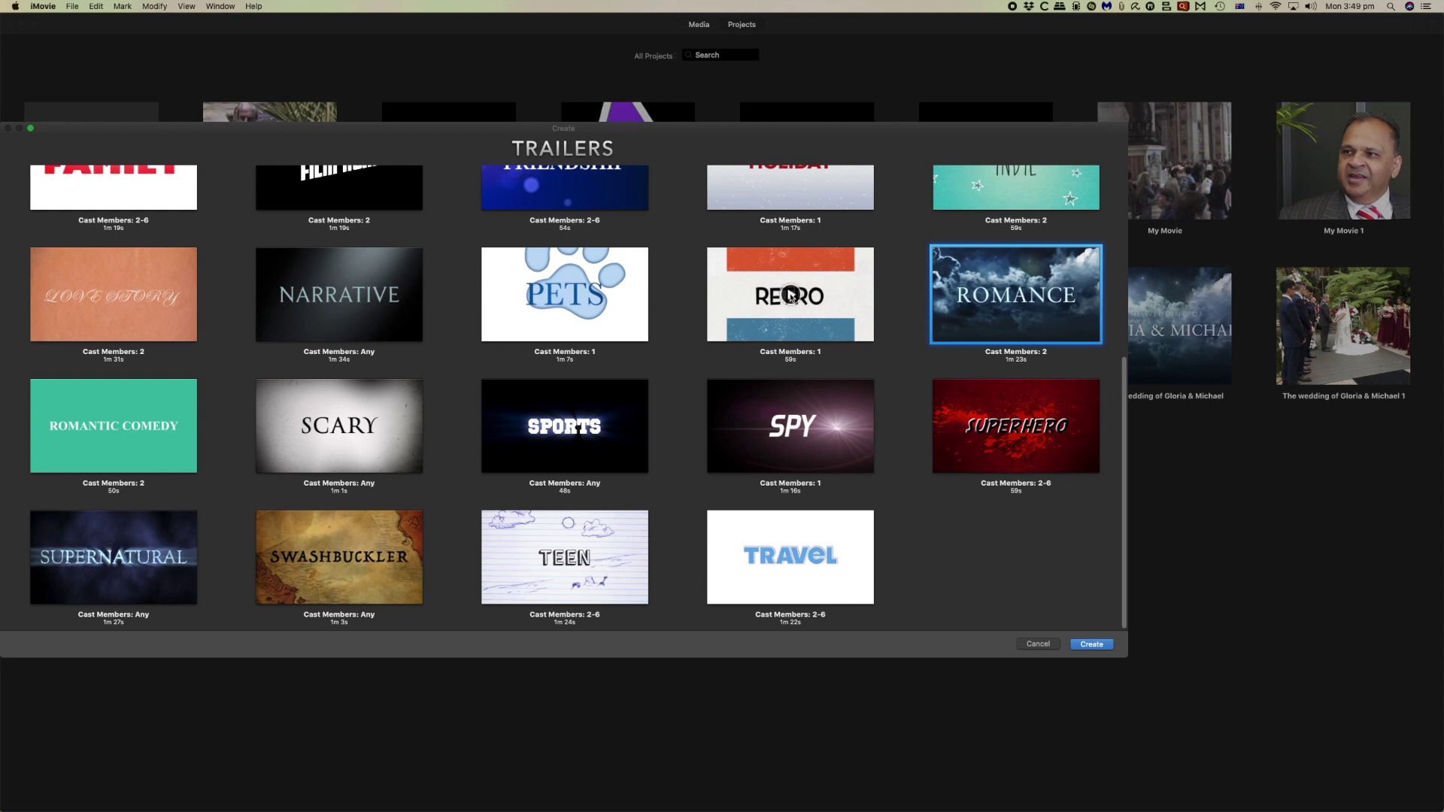
{"action": "left_click", "coordinate": [790, 295]}
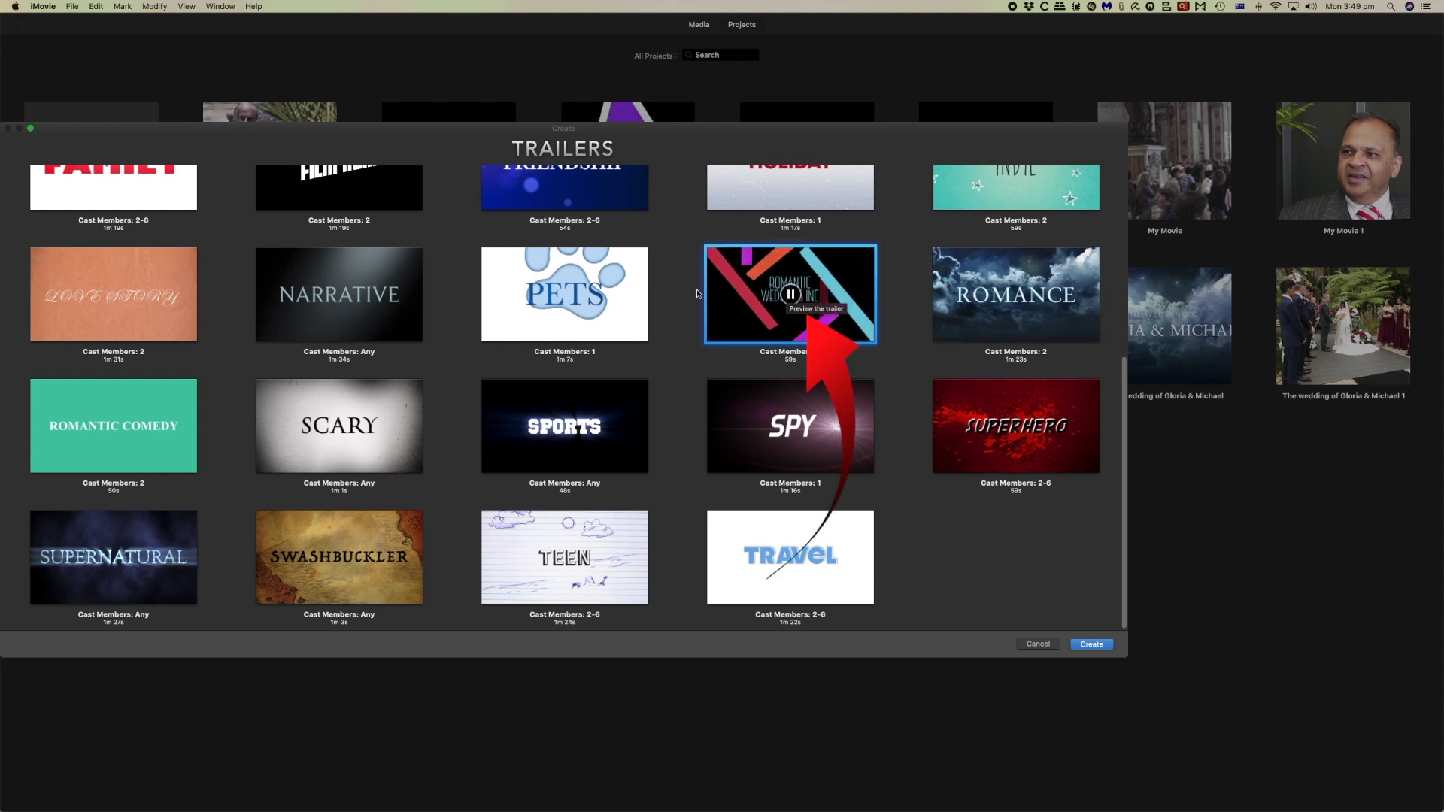
{"action": "left_click", "coordinate": [338, 297]}
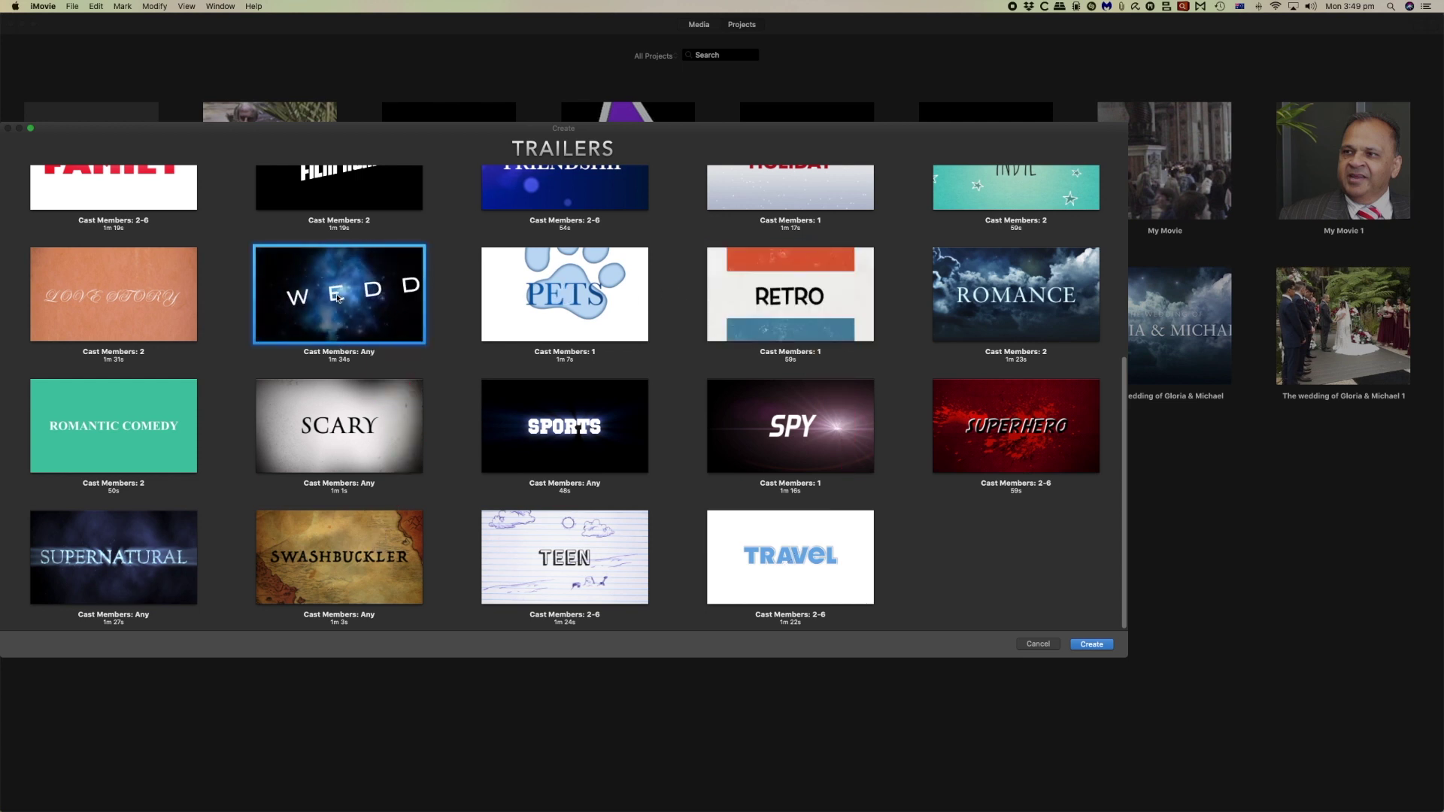
{"action": "mouse_move", "coordinate": [337, 296]}
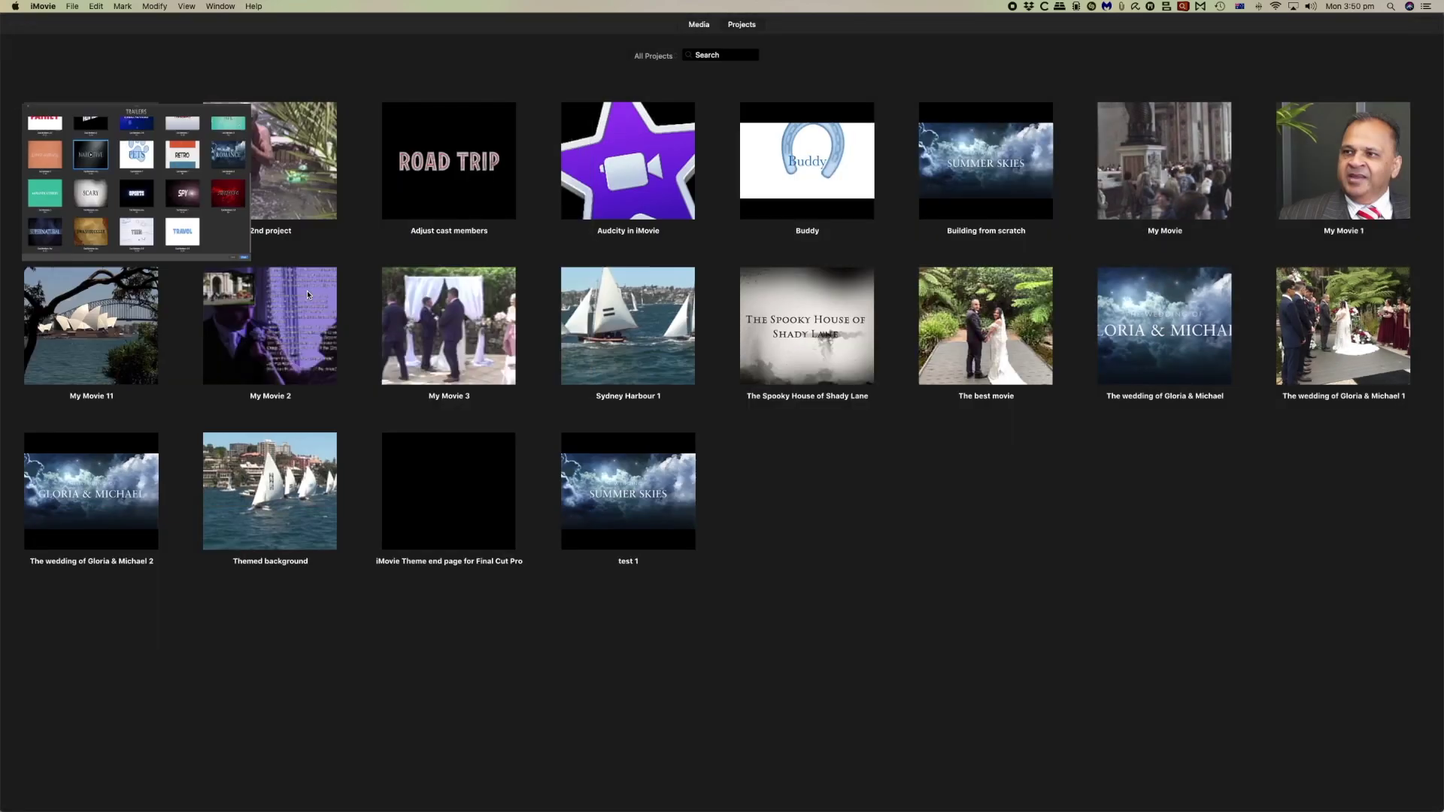
{"action": "double_click", "coordinate": [307, 294]}
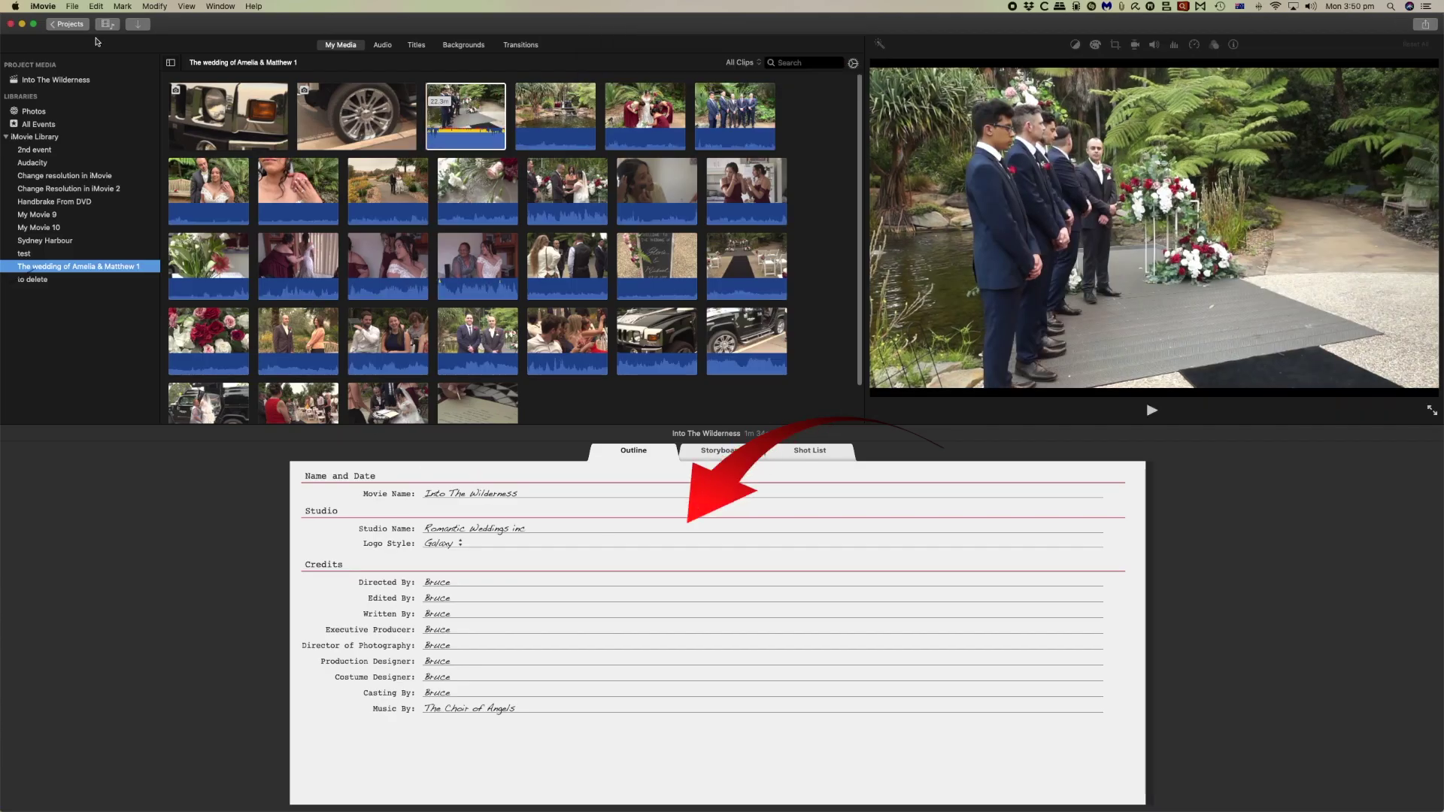
- Convert the Into The Wilderness trailer into an editable movie
{"action": "left_click", "coordinate": [68, 24]}
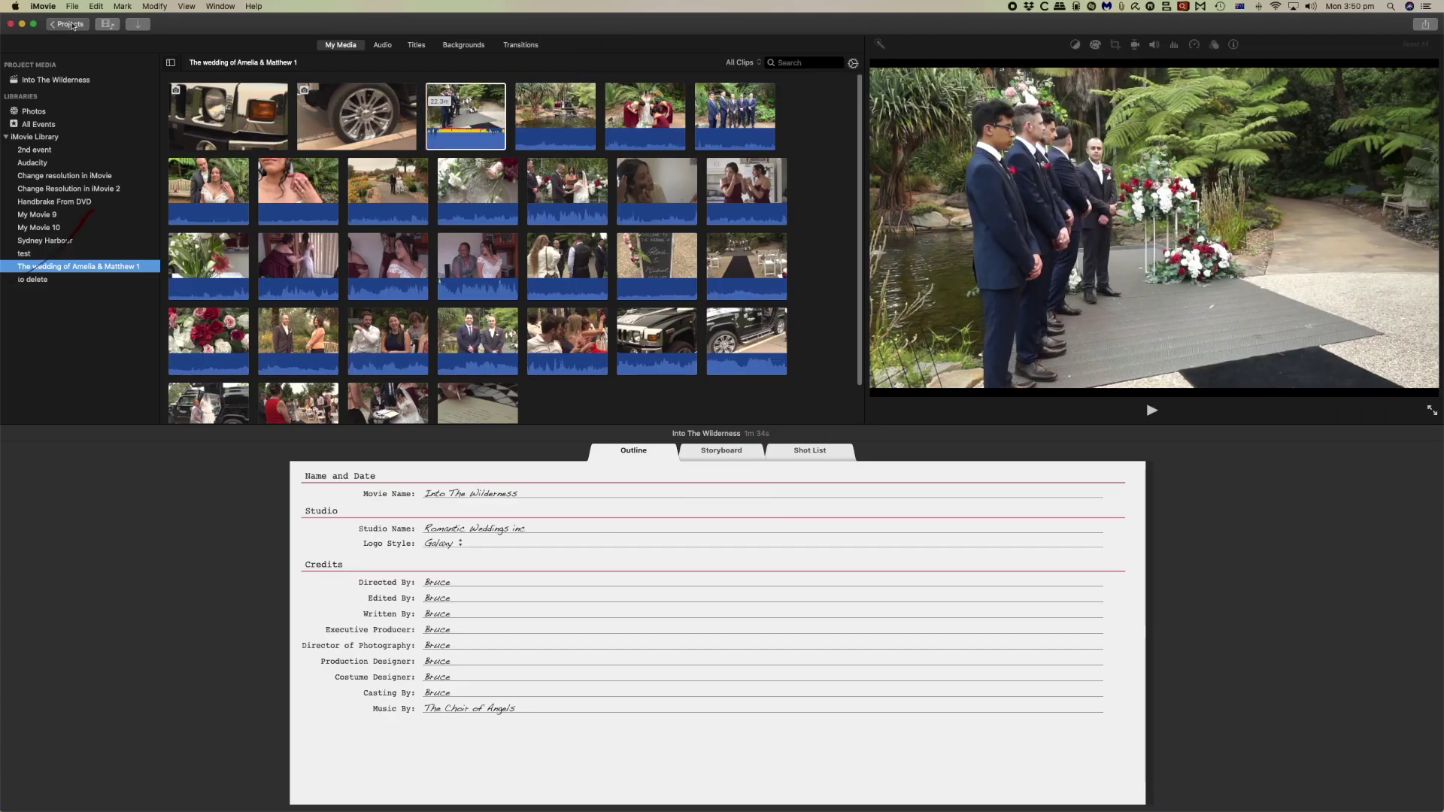
{"action": "key", "text": "Return"}
{"action": "left_click", "coordinate": [1210, 232]}
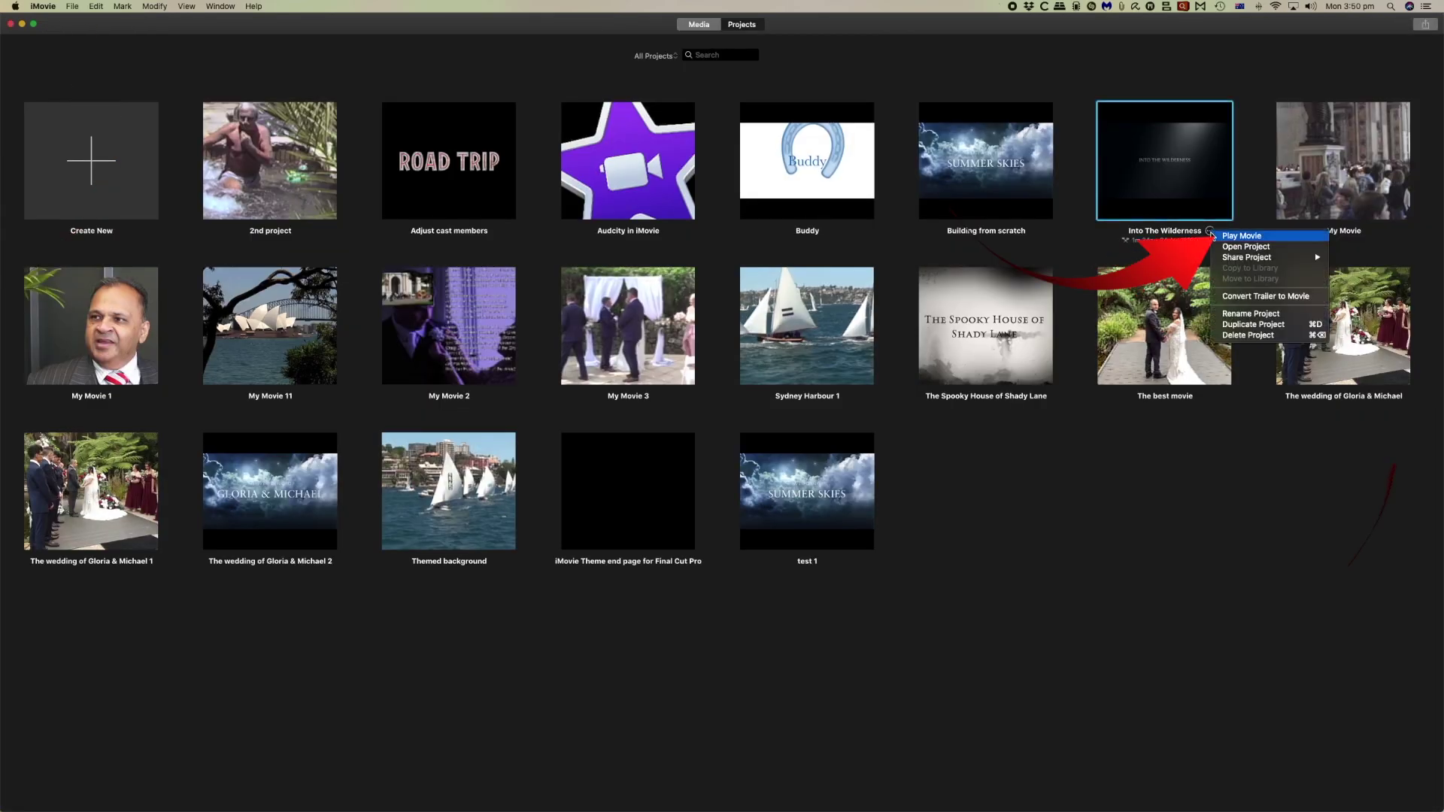
{"action": "left_click", "coordinate": [1243, 297]}
- Play the movie, then reveal the SoundTrack-Narrative clip in Project Media and listen to it
{"action": "left_click", "coordinate": [339, 771]}
{"action": "key", "text": "space"}
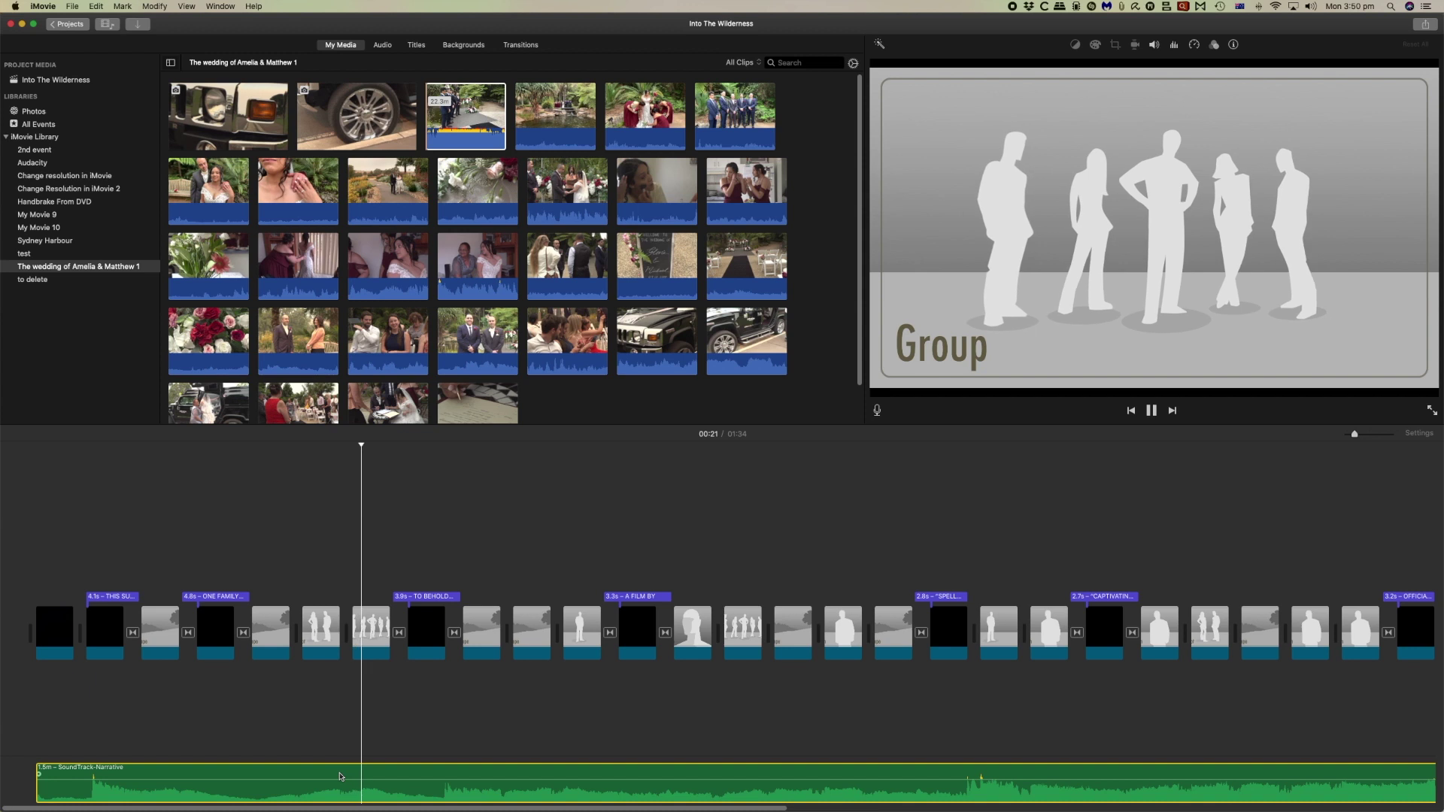
{"action": "left_click", "coordinate": [467, 771]}
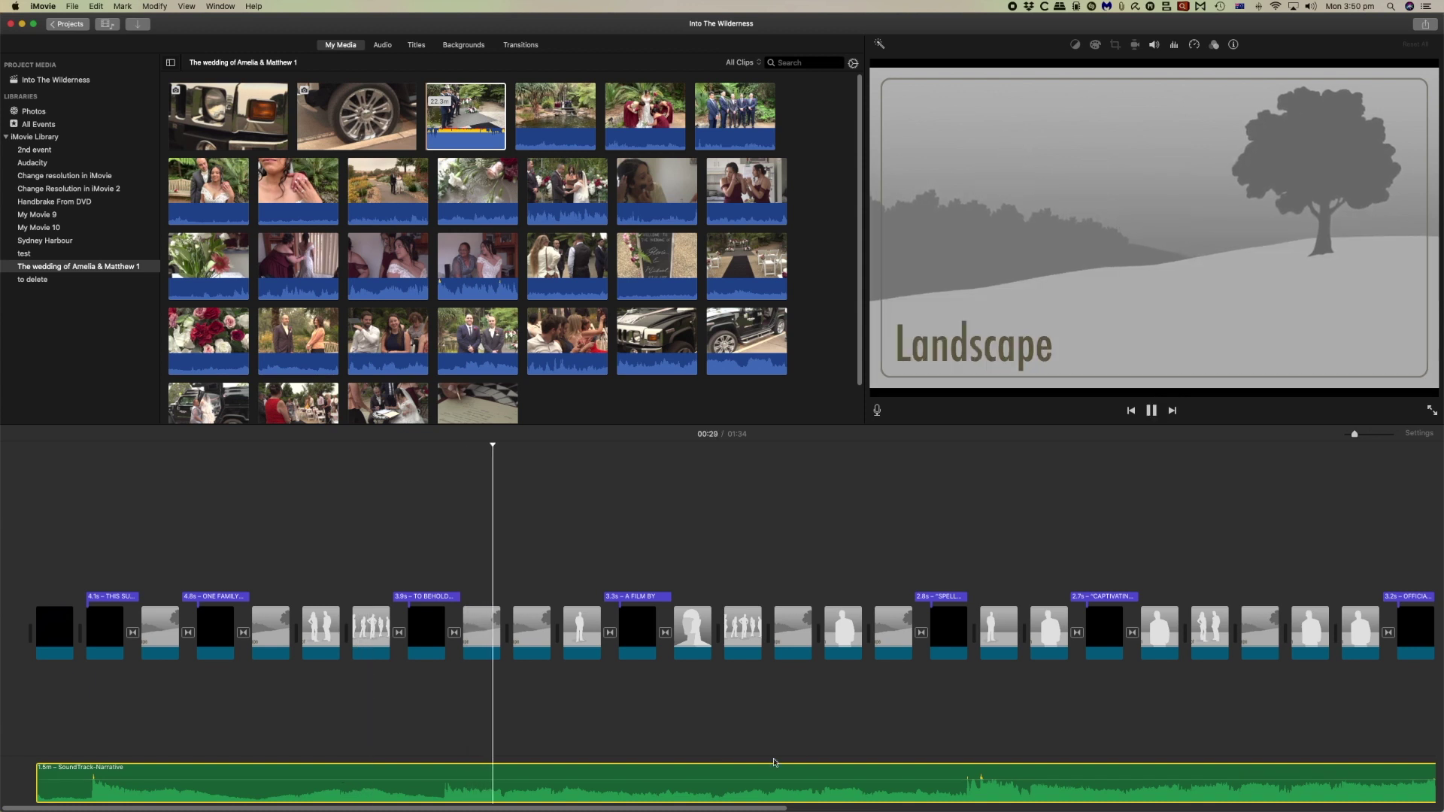
{"action": "right_click", "coordinate": [936, 774]}
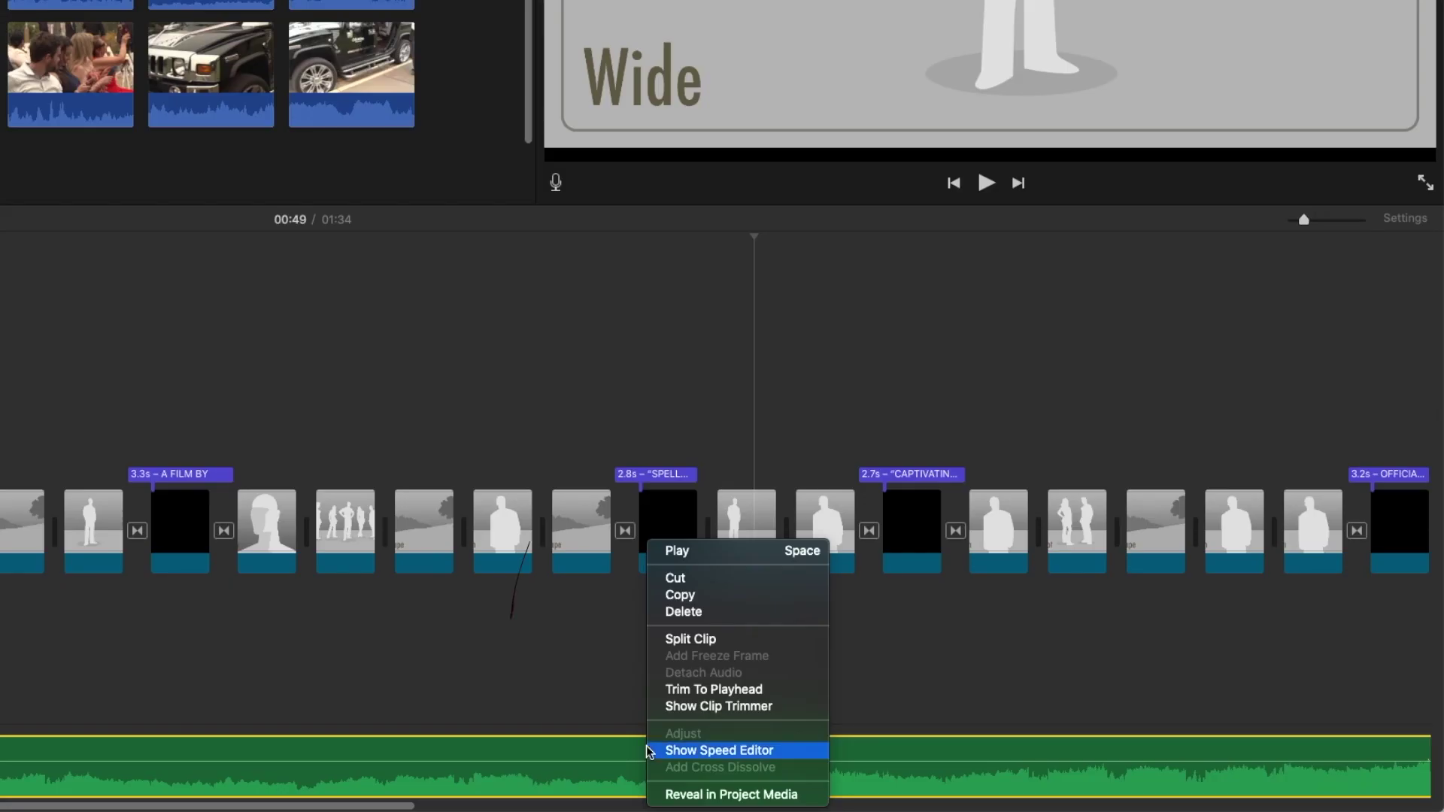
{"action": "left_click", "coordinate": [674, 795]}
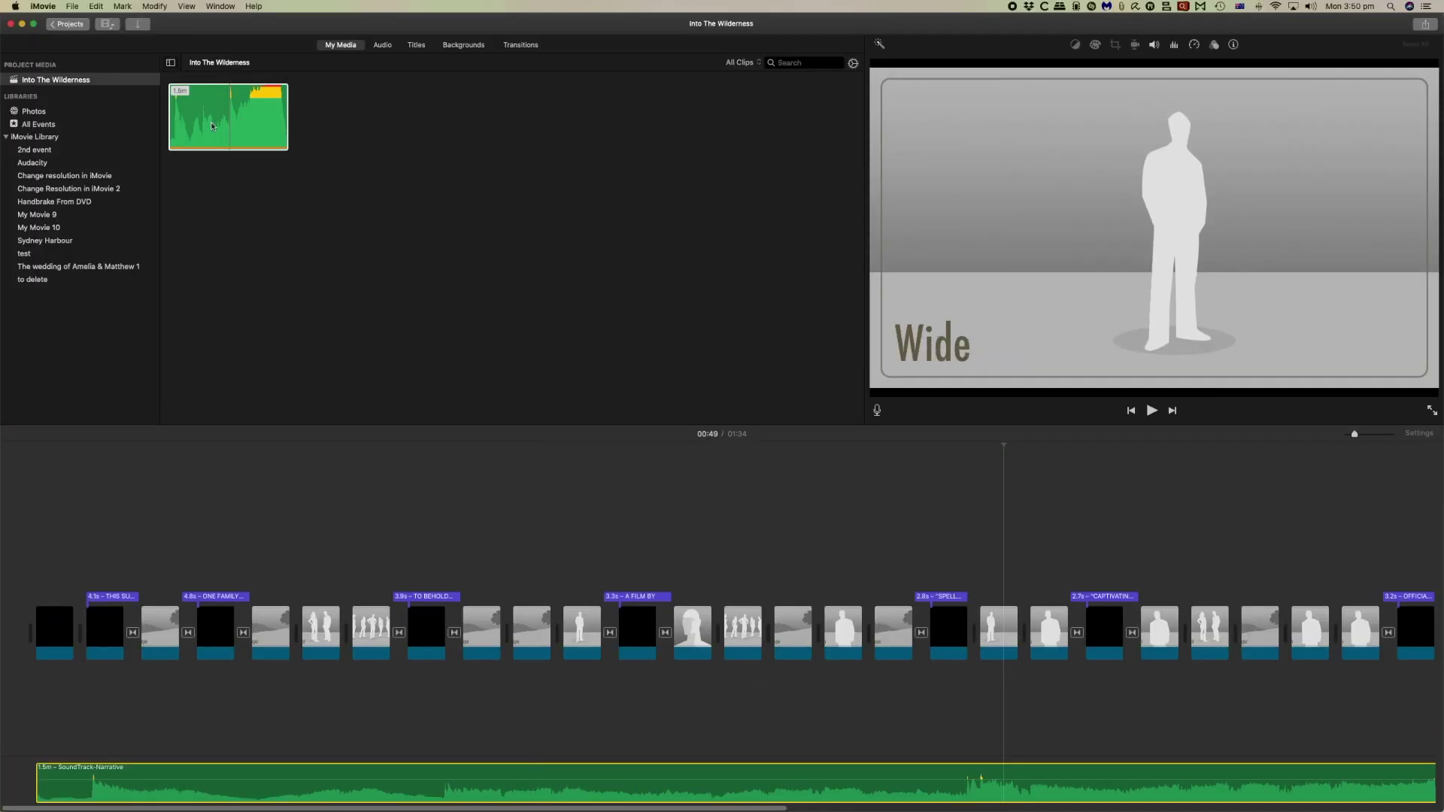
{"action": "left_click", "coordinate": [226, 128]}
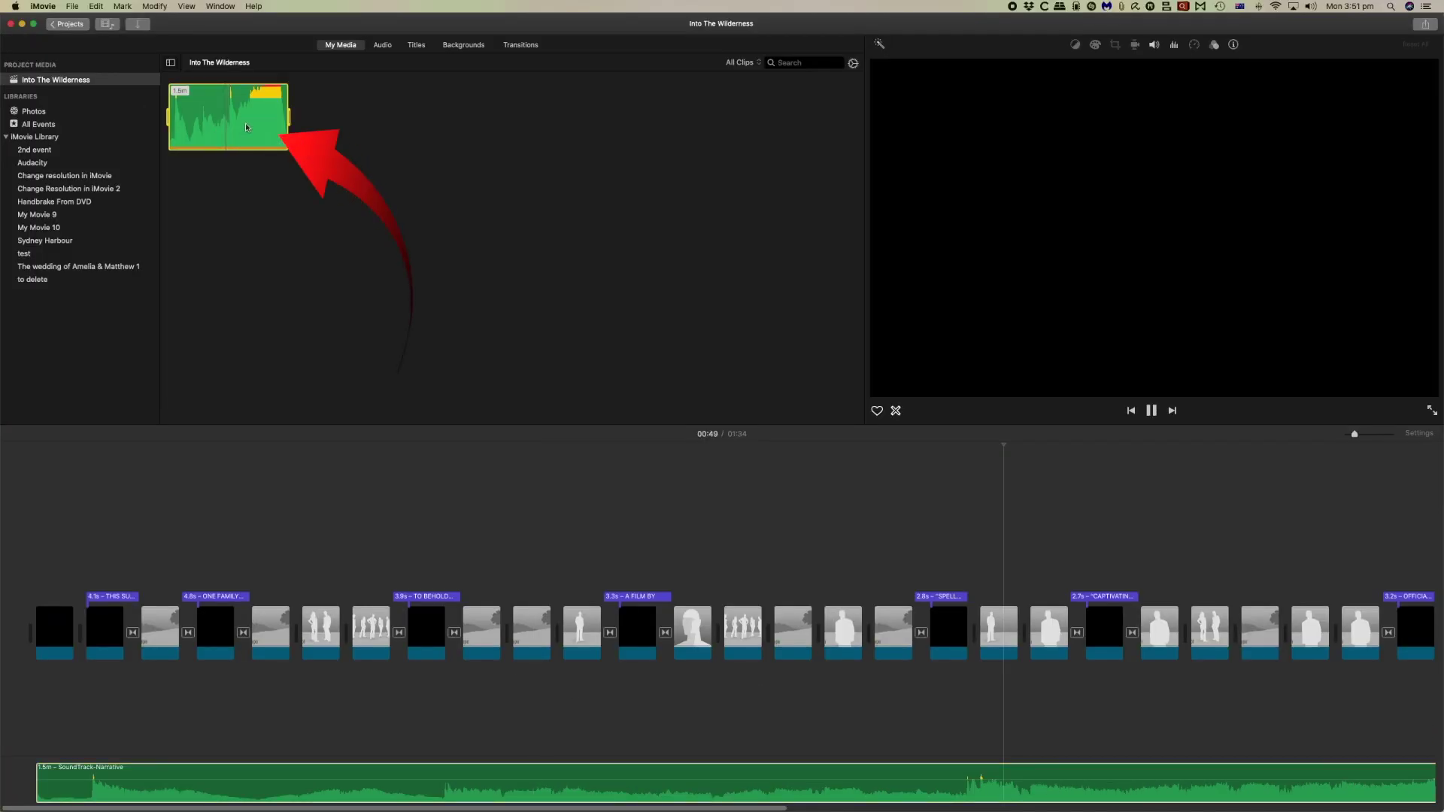
{"action": "key", "text": "space"}
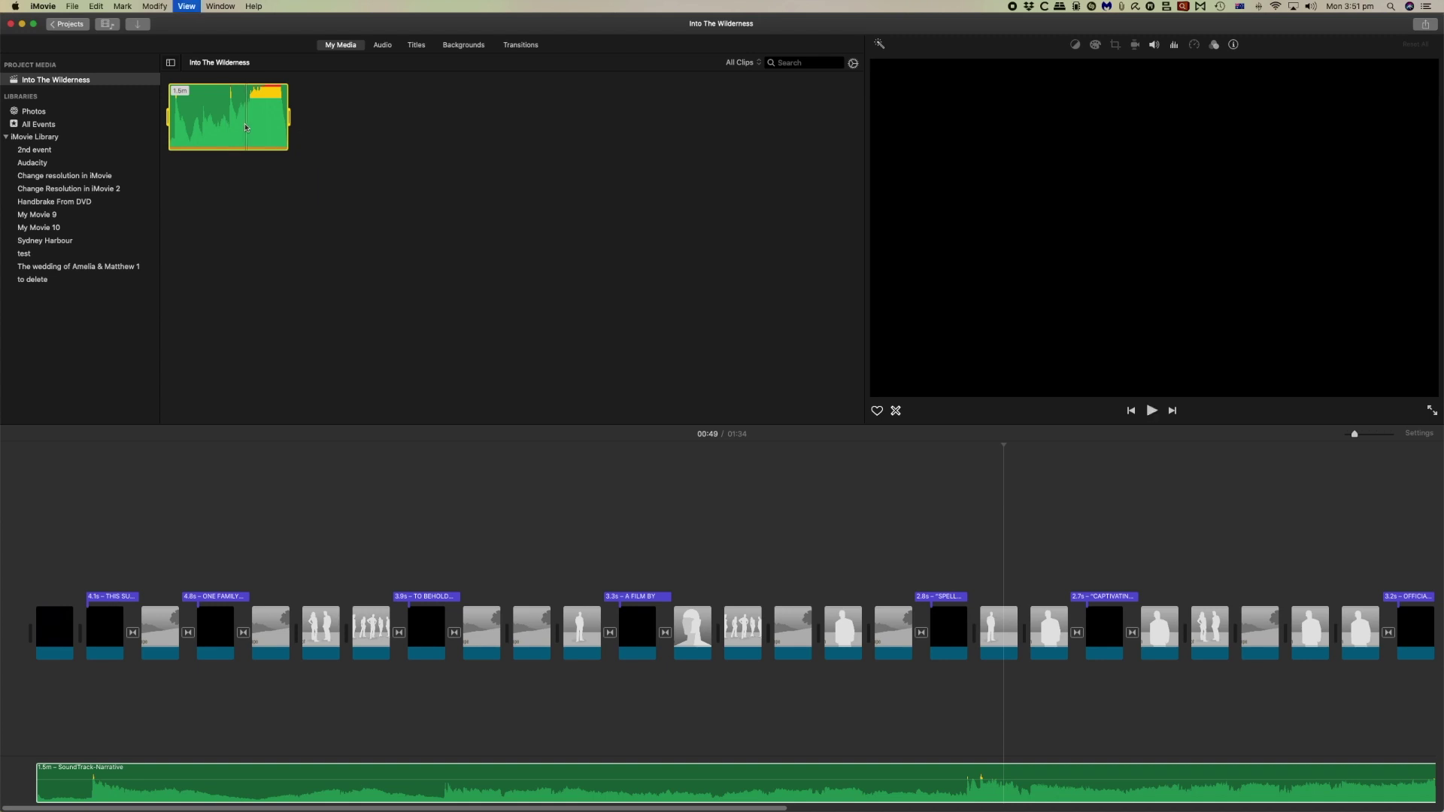
{"action": "left_click", "coordinate": [552, 767]}
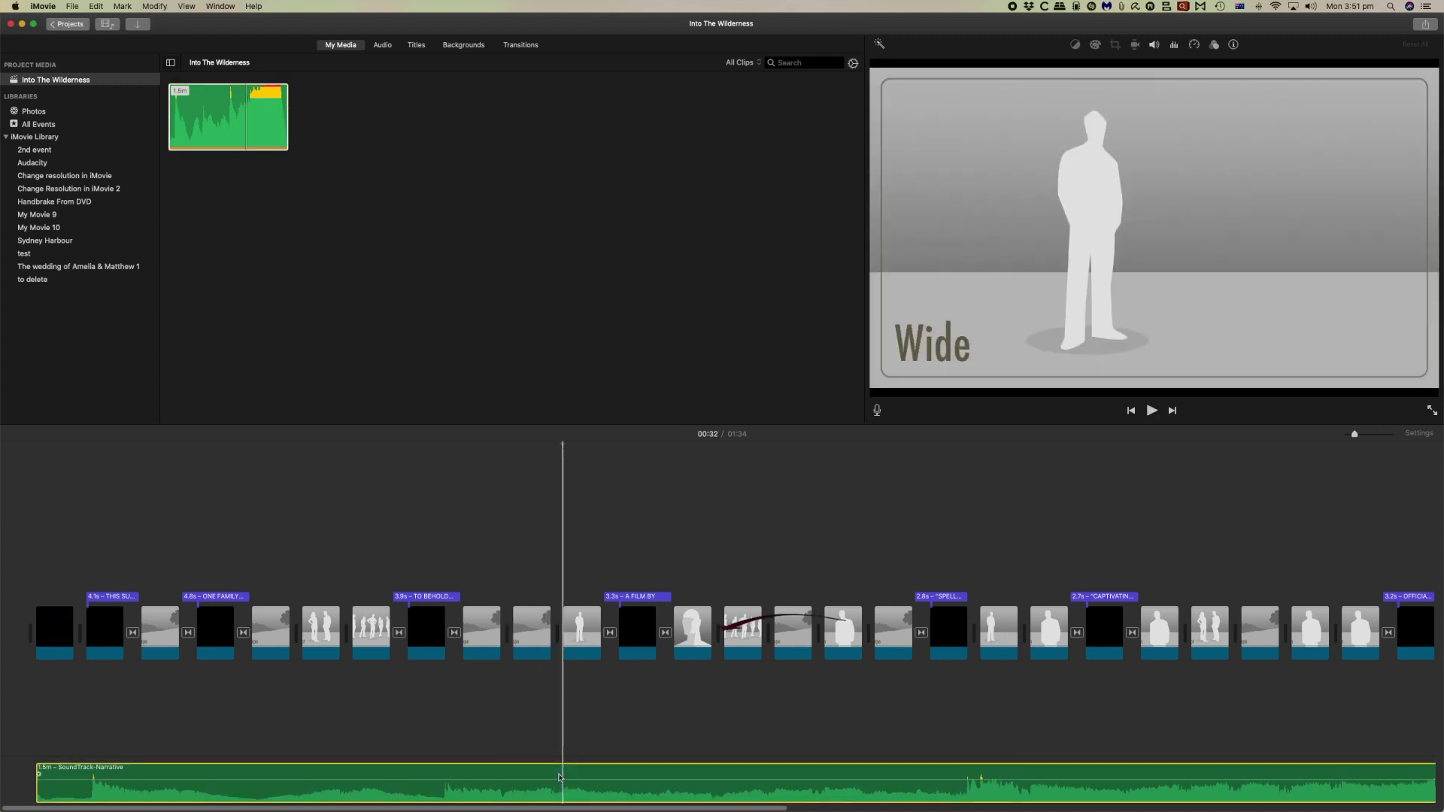
- Copy the SoundTrack-Narrative clip, paste it into Sydney Harbour 1, and play from the sailing footage
{"action": "key", "text": "super+c"}
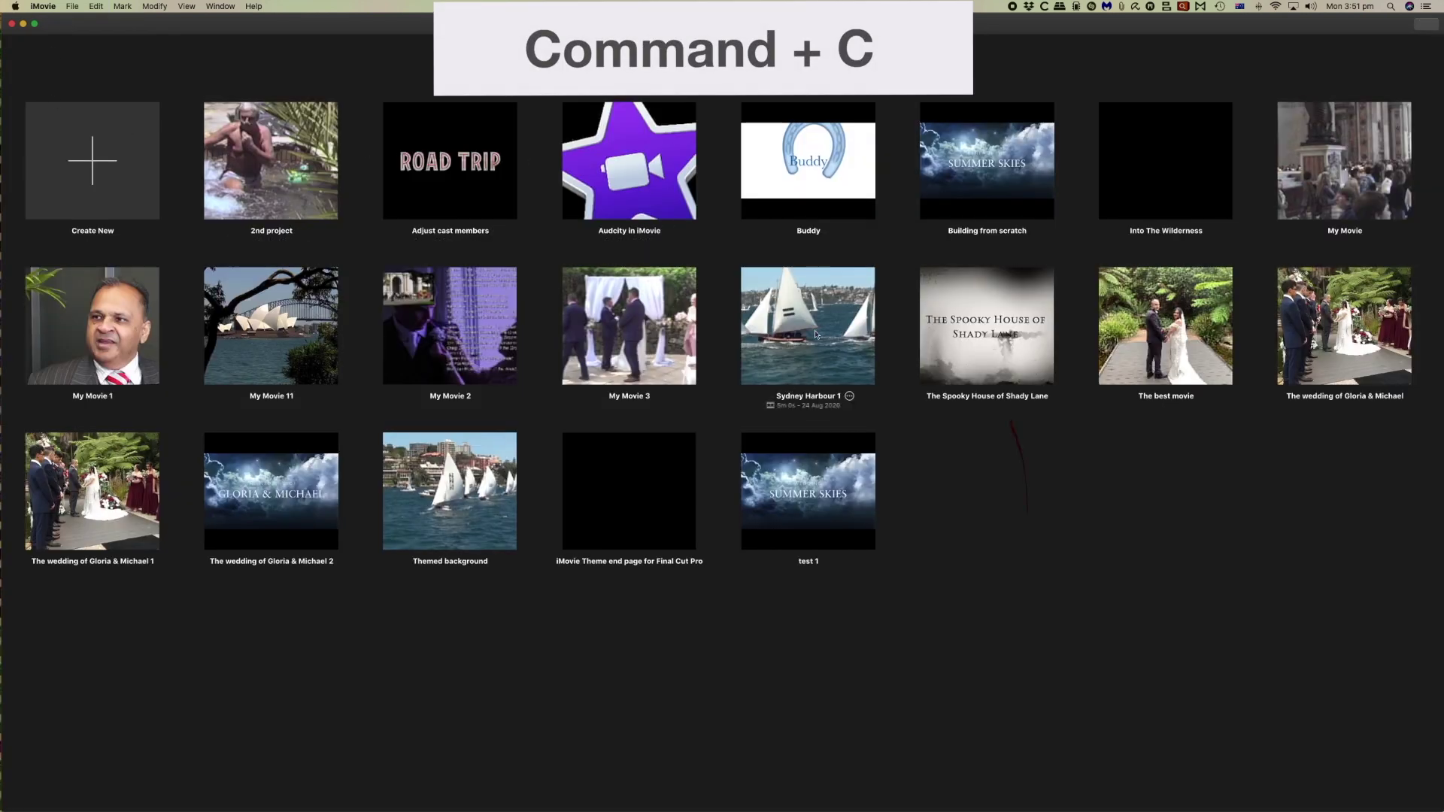
{"action": "left_click", "coordinate": [820, 334]}
{"action": "double_click", "coordinate": [818, 333]}
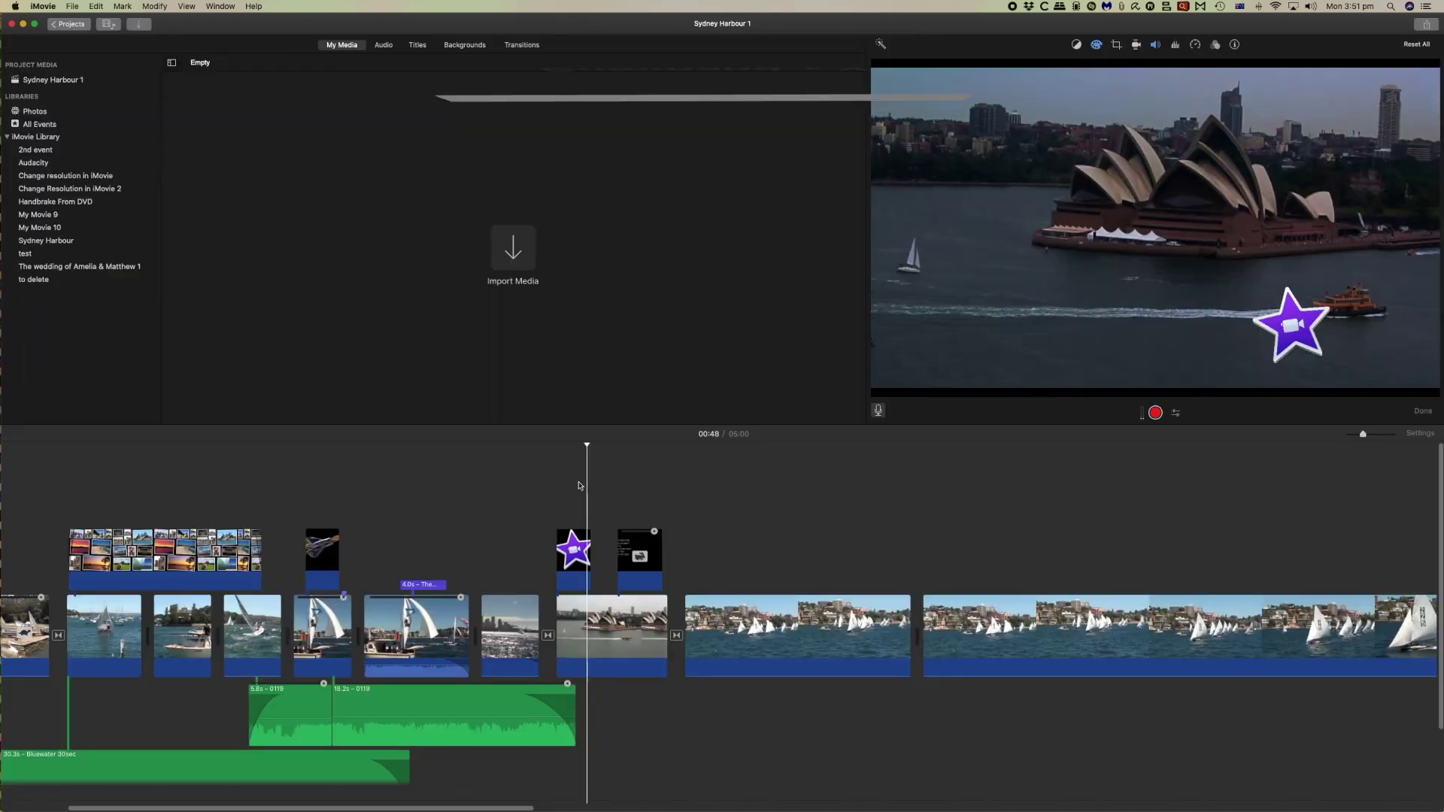
{"action": "key", "text": "super+v"}
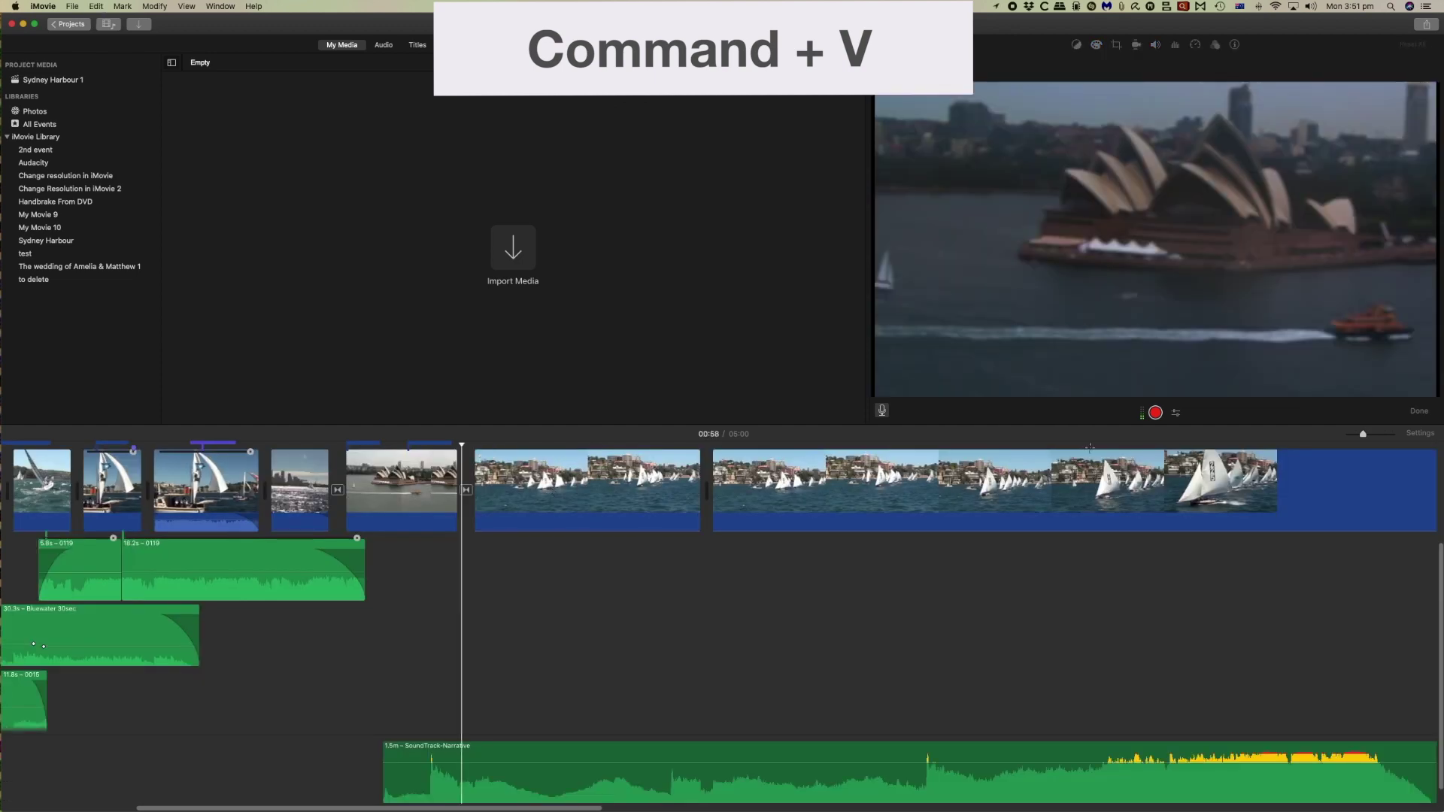
{"action": "left_click", "coordinate": [1092, 450]}
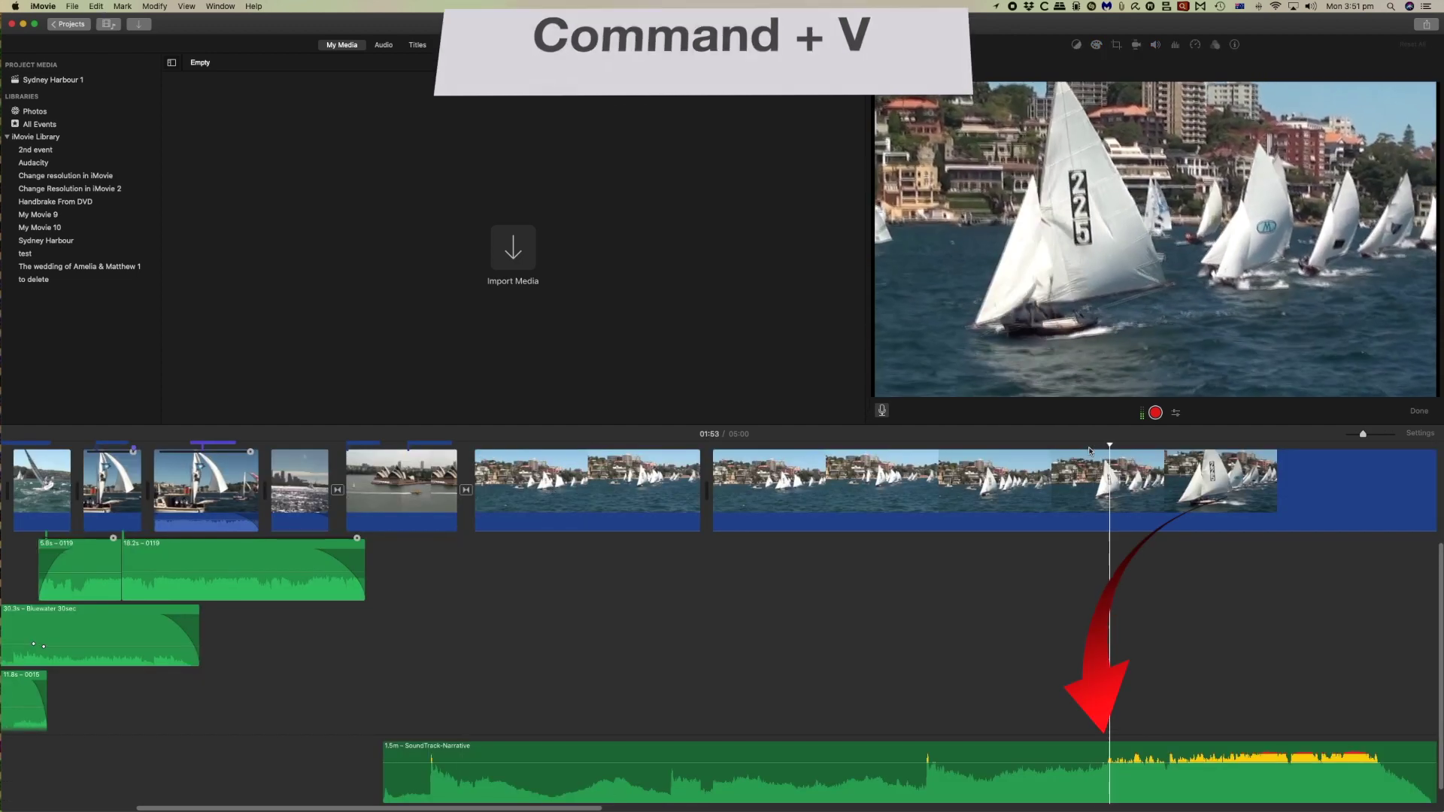